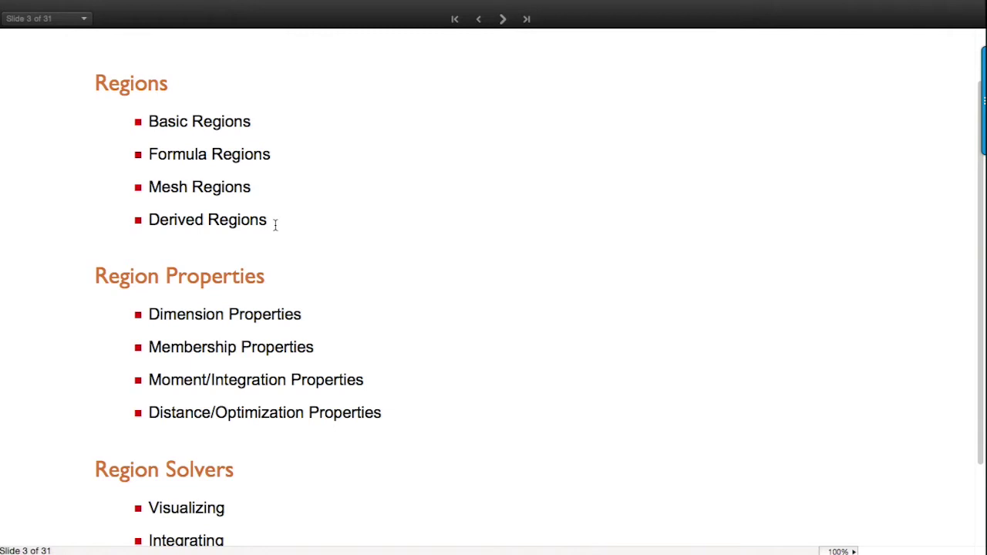
Step: Finish scrolling the outline and advance to slide 4, Regions
{"action": "scroll", "coordinate": [407, 264], "scroll_direction": "down", "scroll_amount": 3}
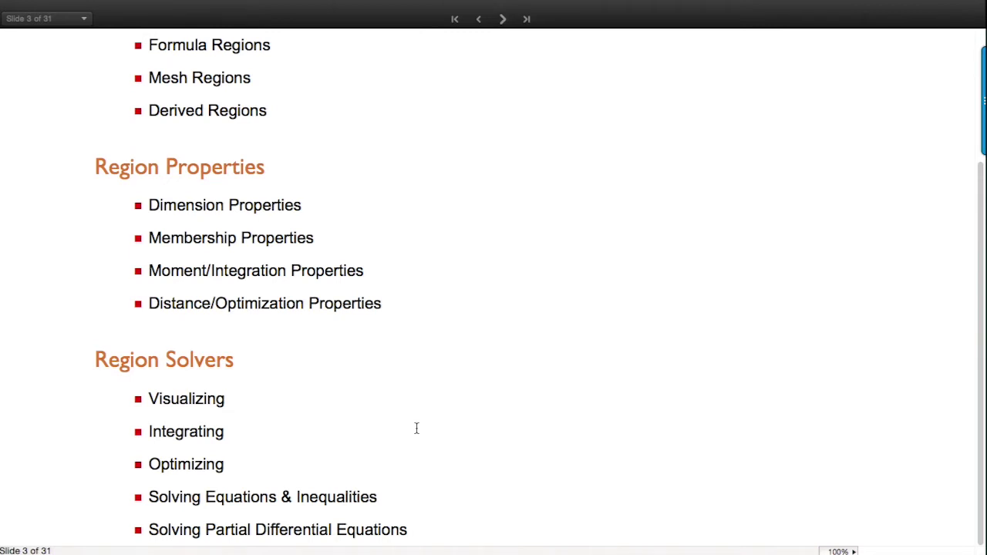
{"action": "left_click", "coordinate": [503, 21]}
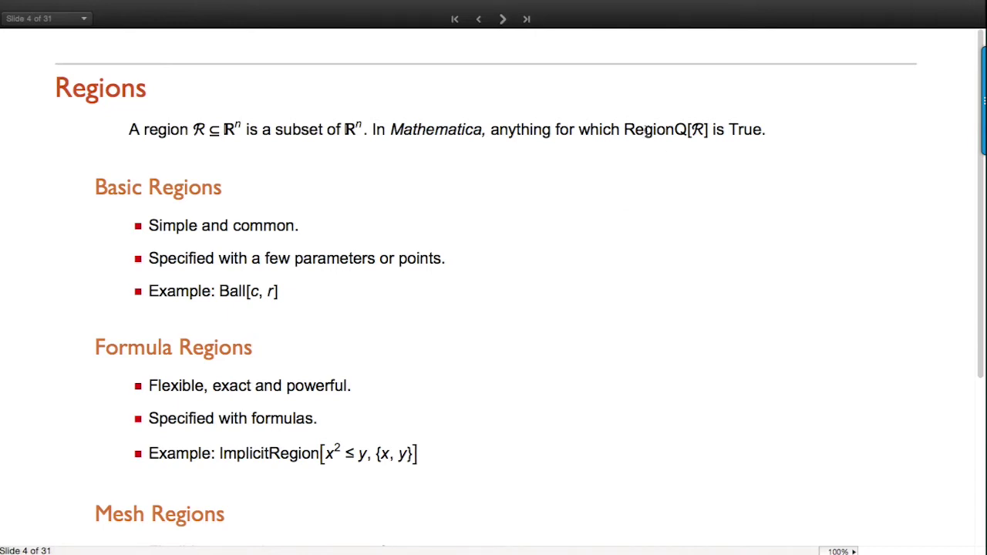
Step: Highlight the RegionQ[ℛ], ImplicitRegion x² ≤ y and MeshRegion examples, then advance to slide 5
{"action": "double_click", "coordinate": [648, 129]}
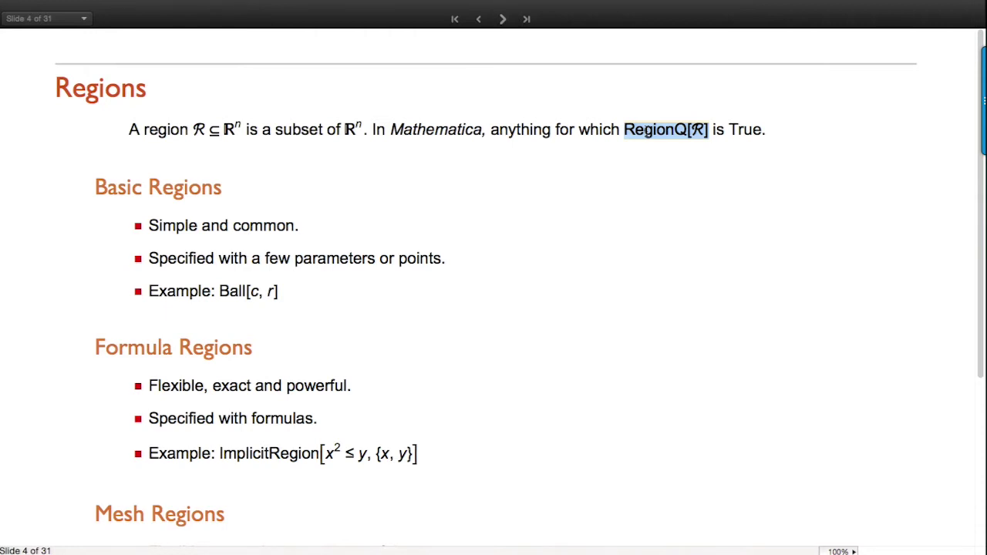
{"action": "left_click", "coordinate": [520, 197]}
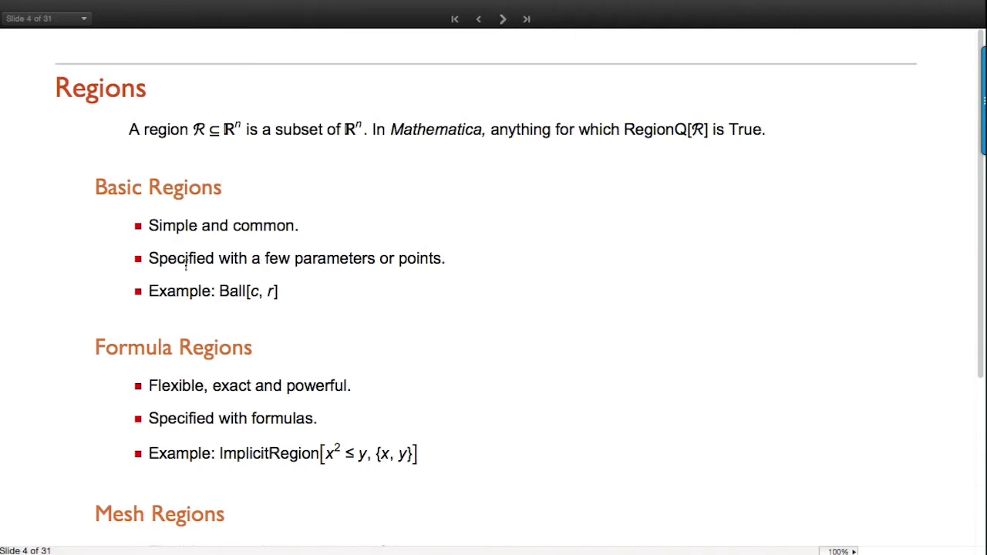
{"action": "scroll", "coordinate": [402, 327], "scroll_direction": "down", "scroll_amount": 5}
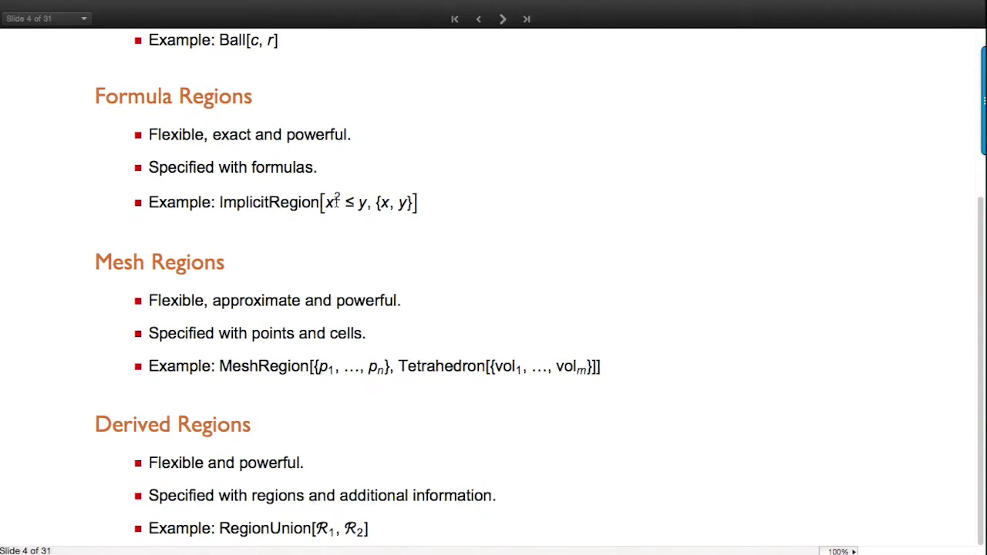
{"action": "double_click", "coordinate": [338, 206]}
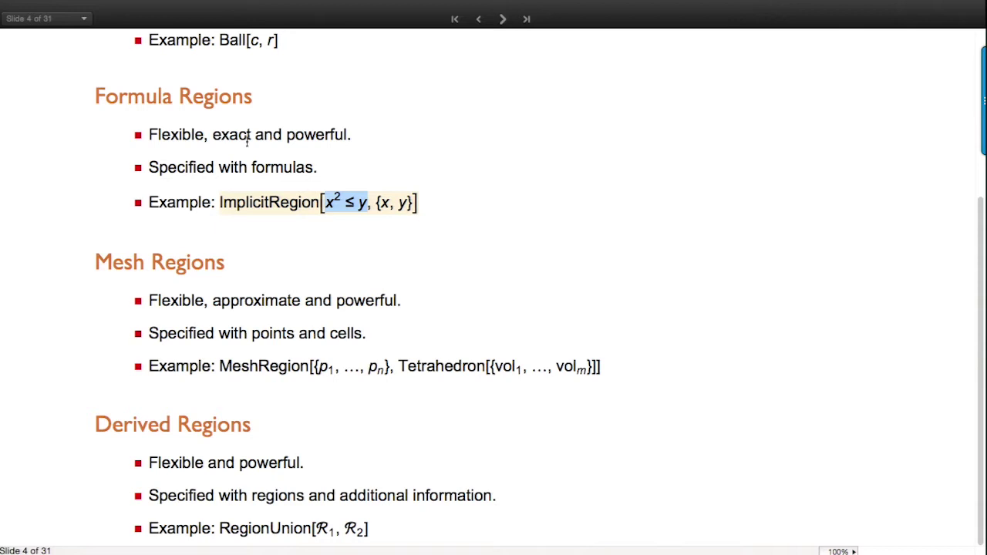
{"action": "left_click", "coordinate": [352, 223]}
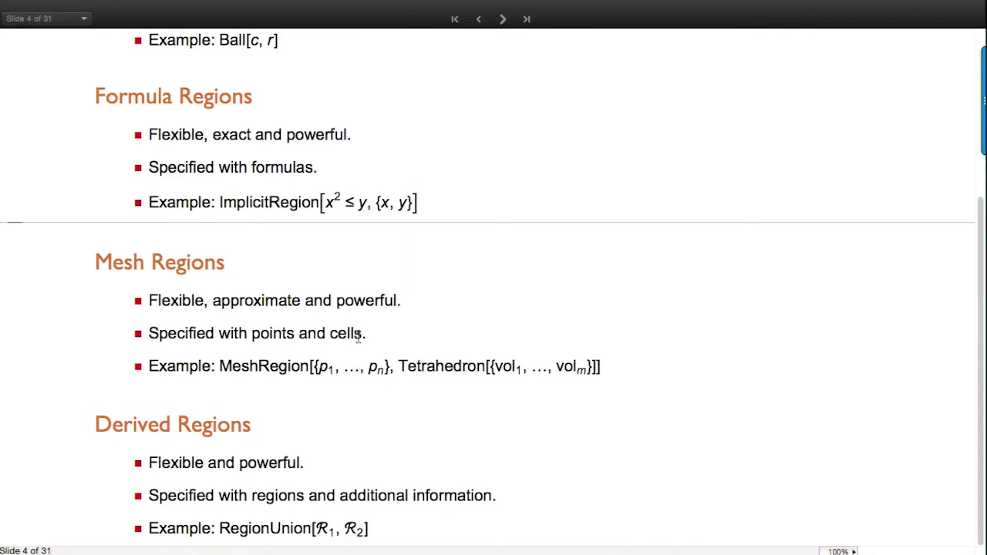
{"action": "triple_click", "coordinate": [270, 367]}
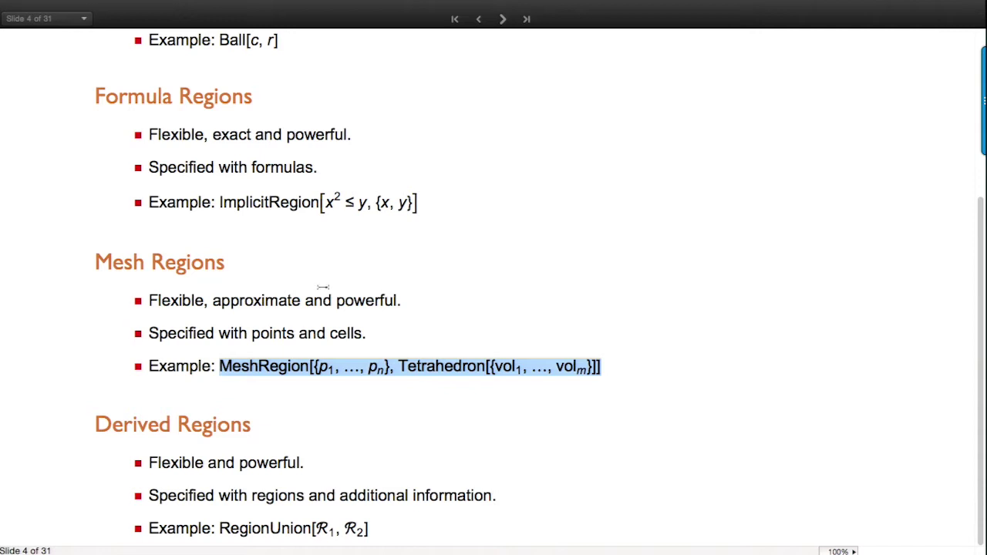
{"action": "left_click", "coordinate": [569, 327]}
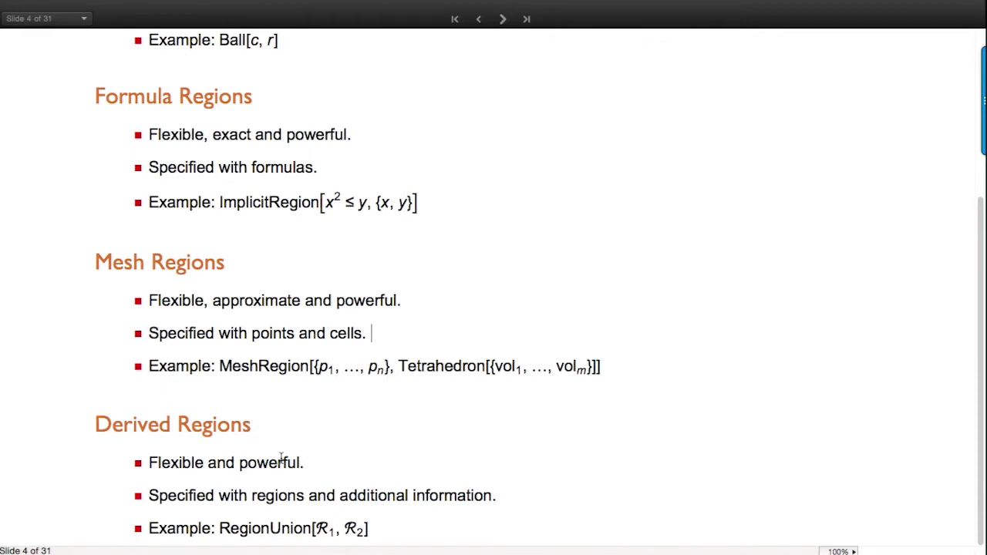
{"action": "left_click", "coordinate": [507, 23]}
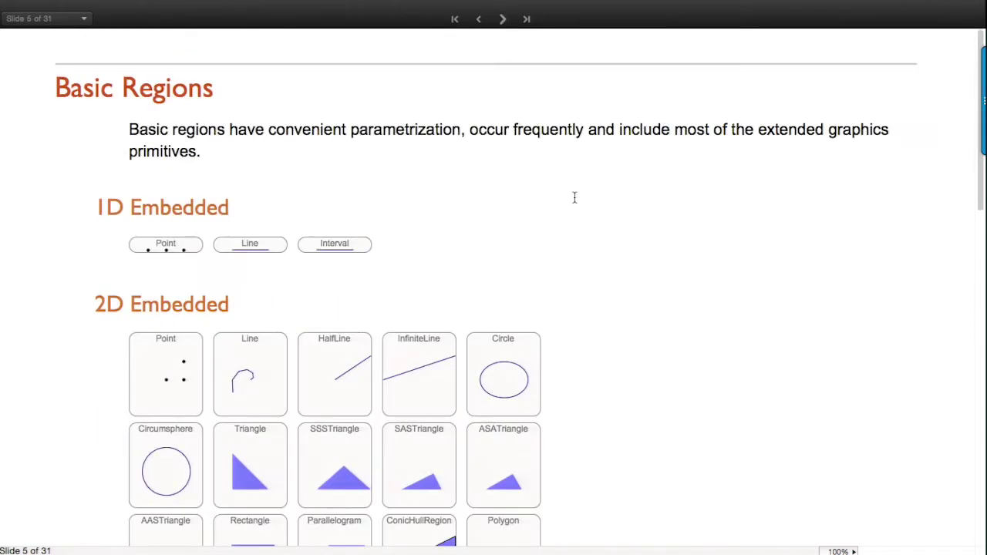
Step: Scroll through the 1D, 2D, 3D and nD embedded region grids, then advance to slide 6
{"action": "scroll", "coordinate": [696, 242], "scroll_direction": "down", "scroll_amount": 2}
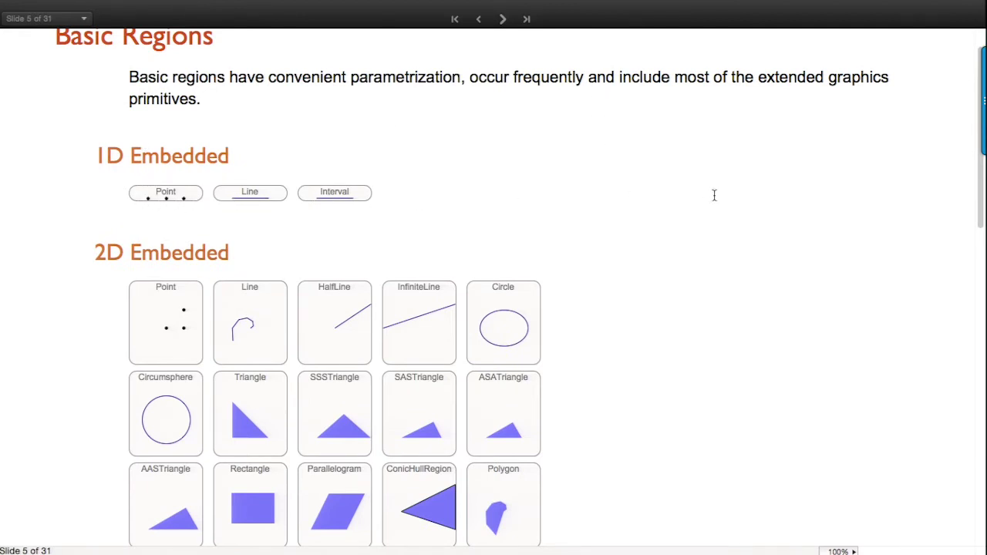
{"action": "scroll", "coordinate": [714, 195], "scroll_direction": "down", "scroll_amount": 5}
{"action": "scroll", "coordinate": [714, 195], "scroll_direction": "down", "scroll_amount": 1}
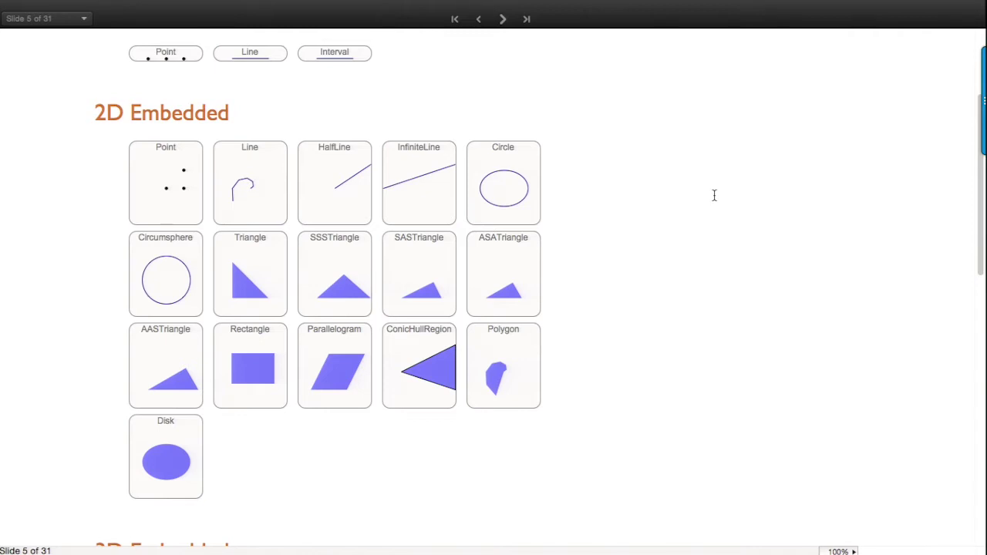
{"action": "scroll", "coordinate": [714, 195], "scroll_direction": "down", "scroll_amount": 2}
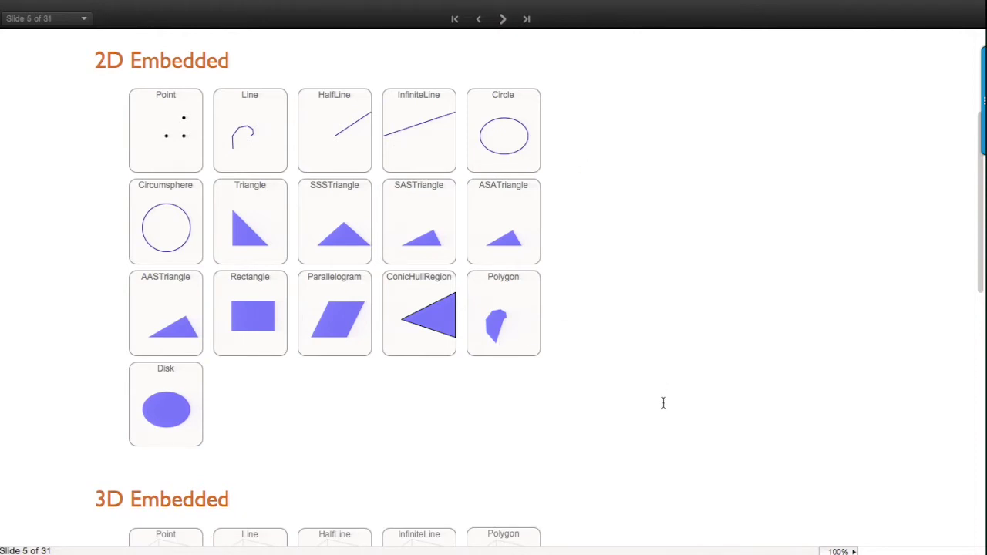
{"action": "scroll", "coordinate": [663, 402], "scroll_direction": "down", "scroll_amount": 5}
{"action": "scroll", "coordinate": [664, 403], "scroll_direction": "down", "scroll_amount": 6}
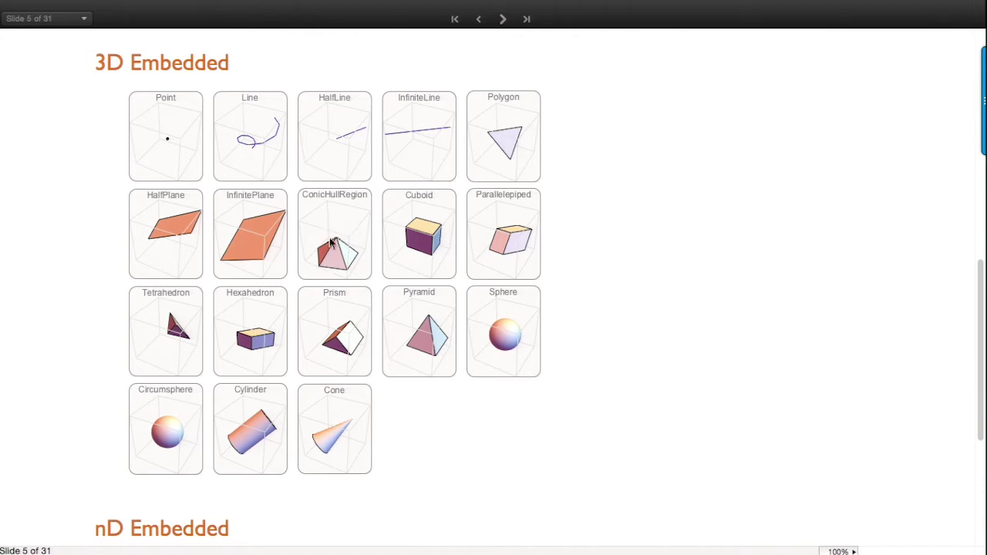
{"action": "scroll", "coordinate": [691, 290], "scroll_direction": "down", "scroll_amount": 5}
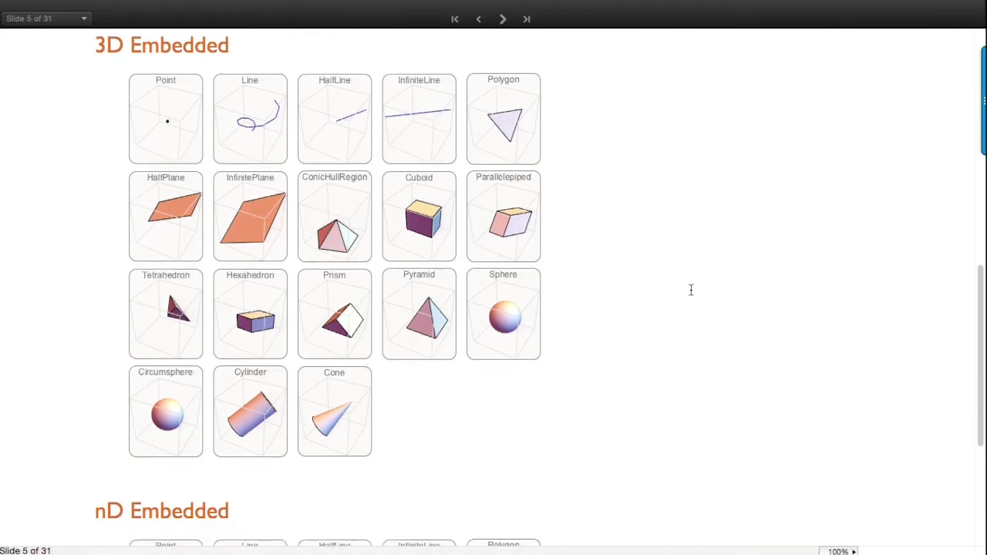
{"action": "scroll", "coordinate": [691, 290], "scroll_direction": "down", "scroll_amount": 3}
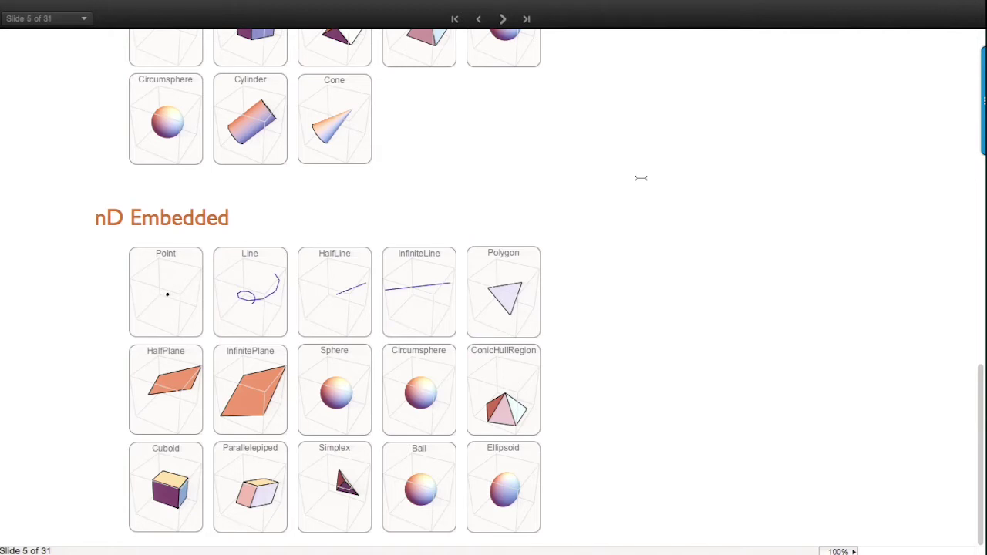
{"action": "left_click", "coordinate": [502, 20]}
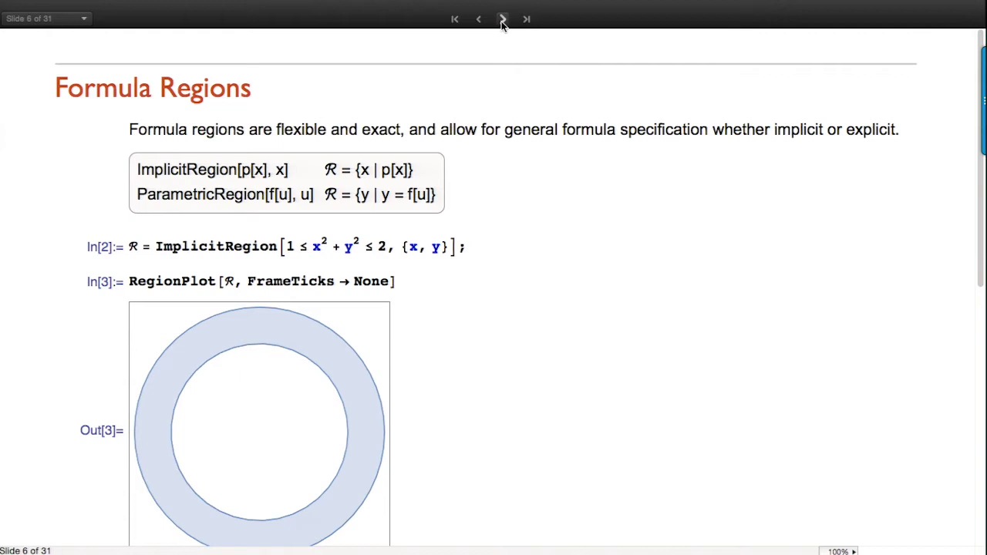
Step: Re-evaluate the ImplicitRegion ring definition and its RegionPlot to redraw the annulus
{"action": "left_click", "coordinate": [558, 252]}
{"action": "key", "text": "shift+Return"}
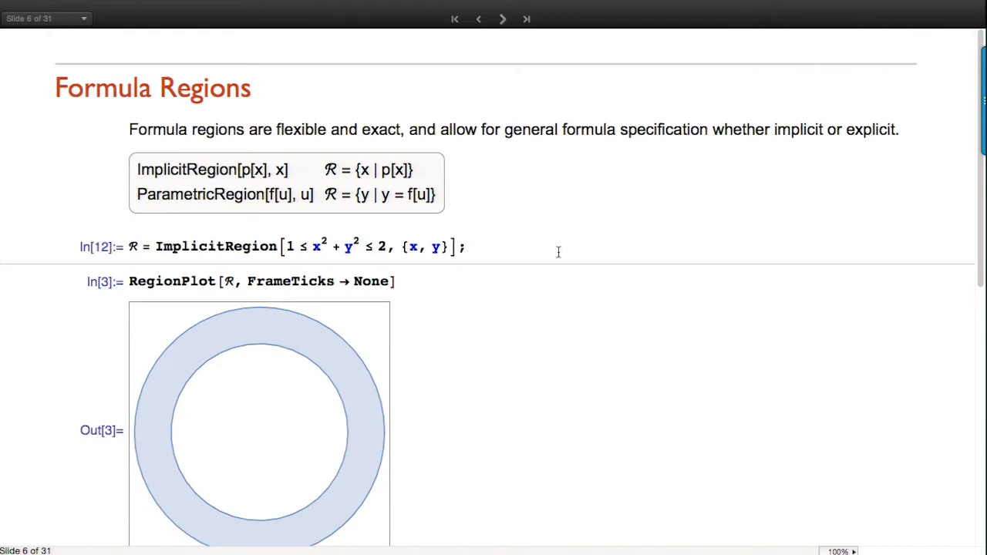
{"action": "left_click", "coordinate": [518, 282]}
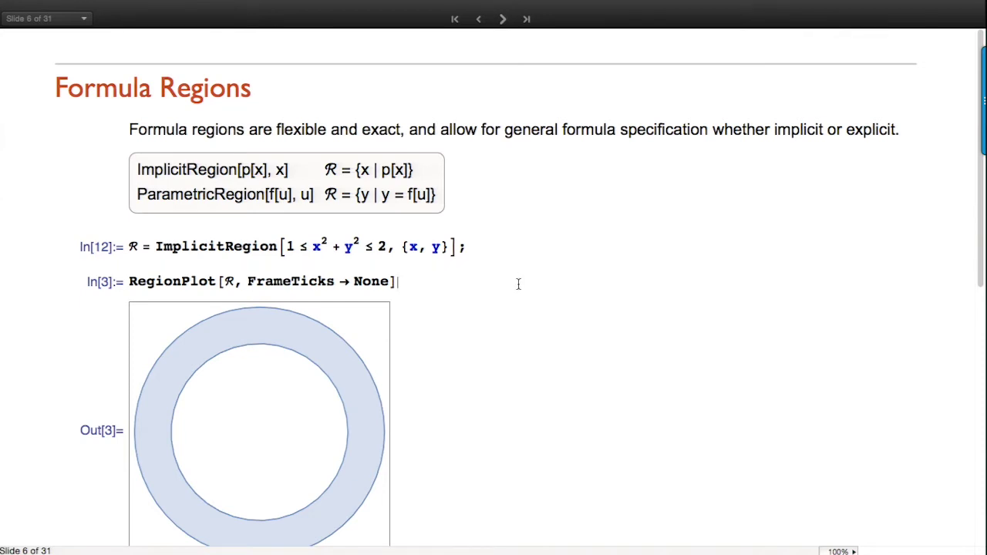
{"action": "key", "text": "shift+Return"}
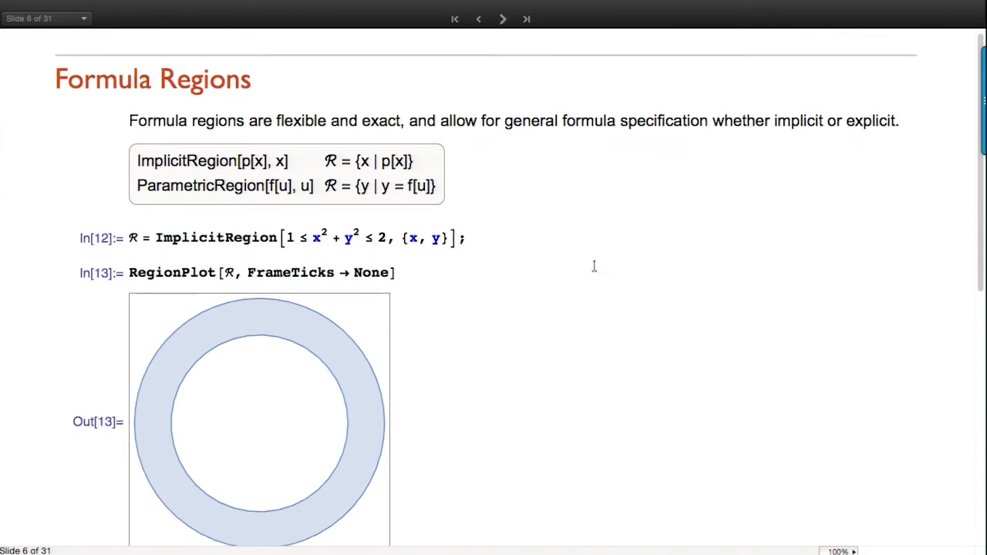
{"action": "scroll", "coordinate": [604, 274], "scroll_direction": "down", "scroll_amount": 4}
{"action": "scroll", "coordinate": [604, 273], "scroll_direction": "up", "scroll_amount": 4}
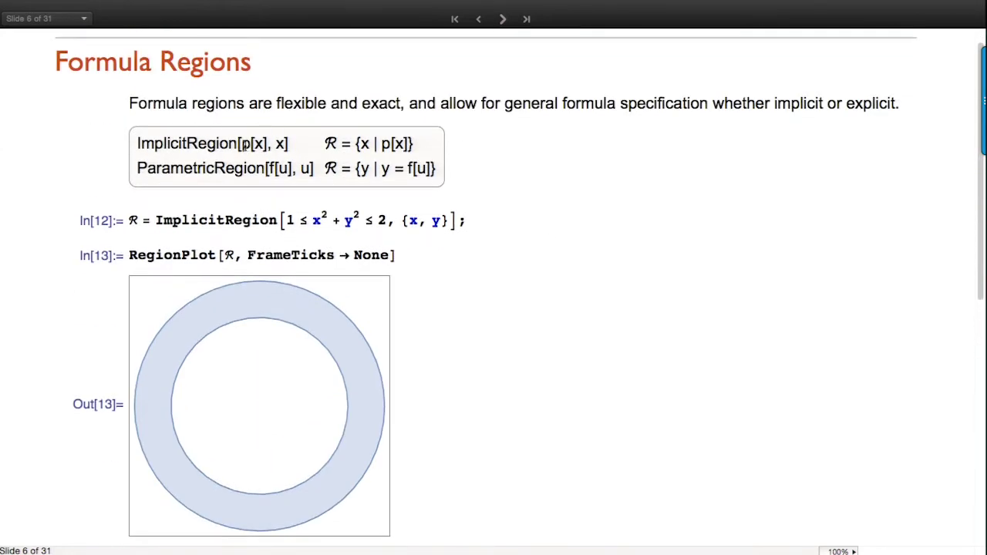
Step: Highlight p[x] and ImplicitRegion[p[x], x], then f[u] in the ParametricRegion syntax
{"action": "left_click_drag", "start_coordinate": [242, 144], "coordinate": [267, 144]}
{"action": "triple_click", "coordinate": [208, 144]}
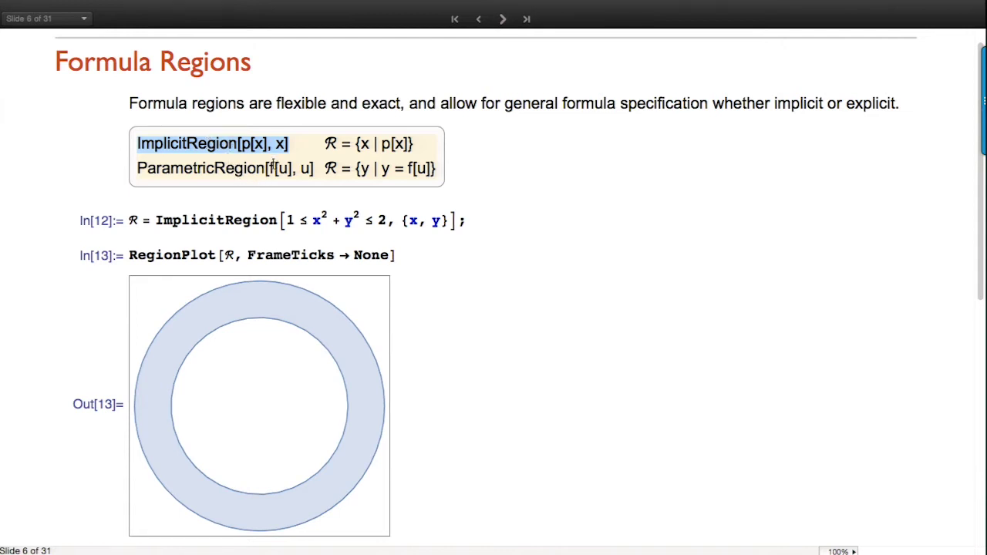
{"action": "left_click", "coordinate": [272, 168]}
{"action": "double_click", "coordinate": [272, 167]}
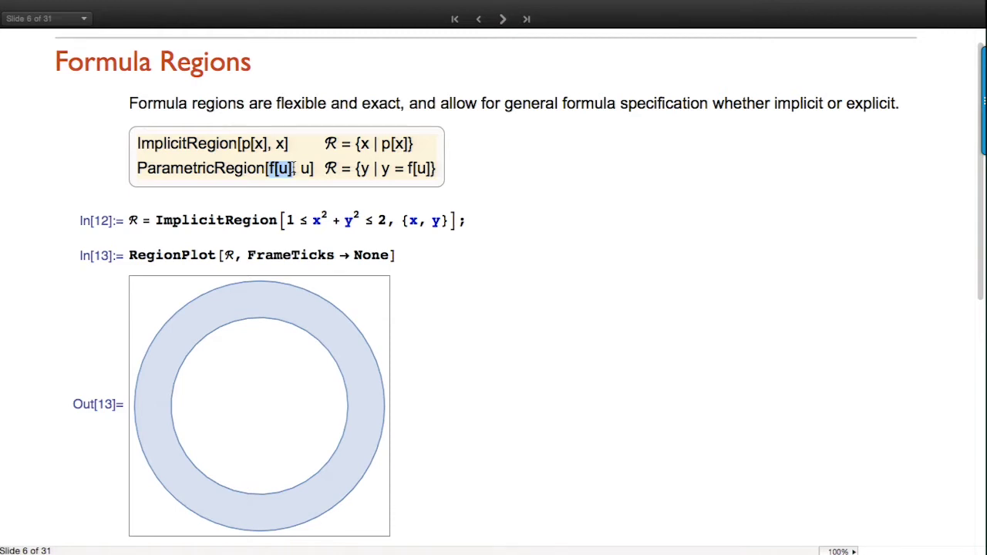
{"action": "scroll", "coordinate": [639, 249], "scroll_direction": "down", "scroll_amount": 10}
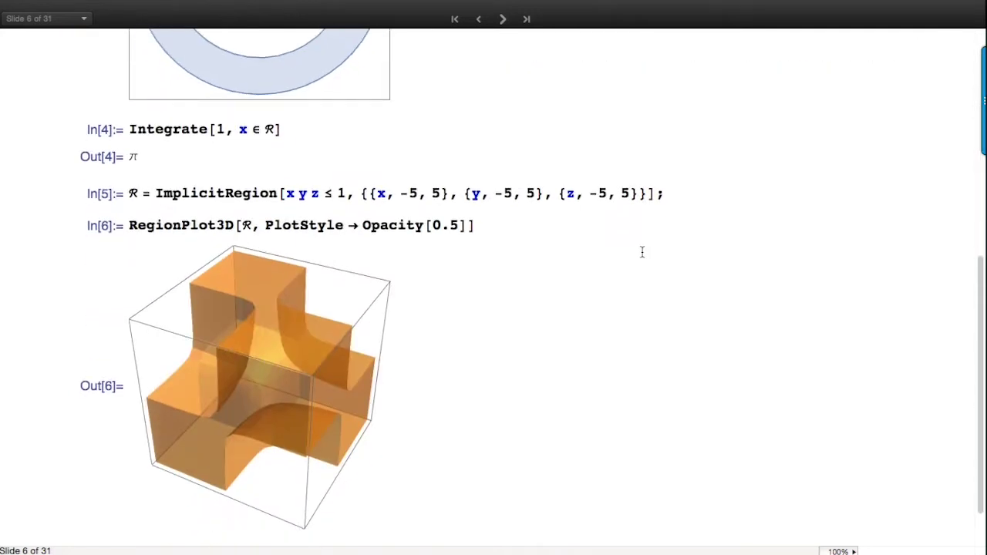
Step: Evaluate the integral of 1 over the ring region, highlighting its 1, x ∈ ℛ arguments
{"action": "left_click", "coordinate": [401, 141]}
{"action": "left_click", "coordinate": [399, 128]}
{"action": "key", "text": "shift+Return"}
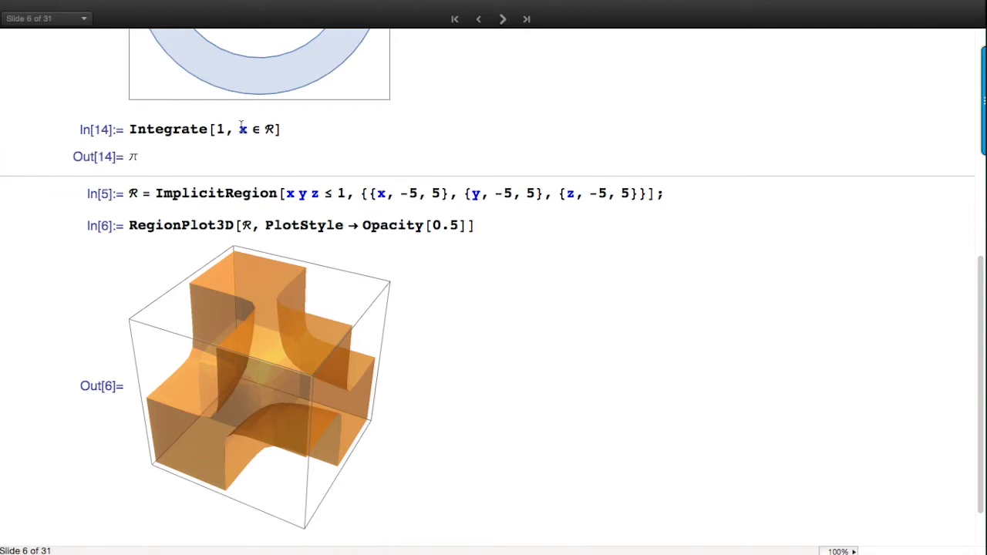
{"action": "left_click", "coordinate": [694, 190]}
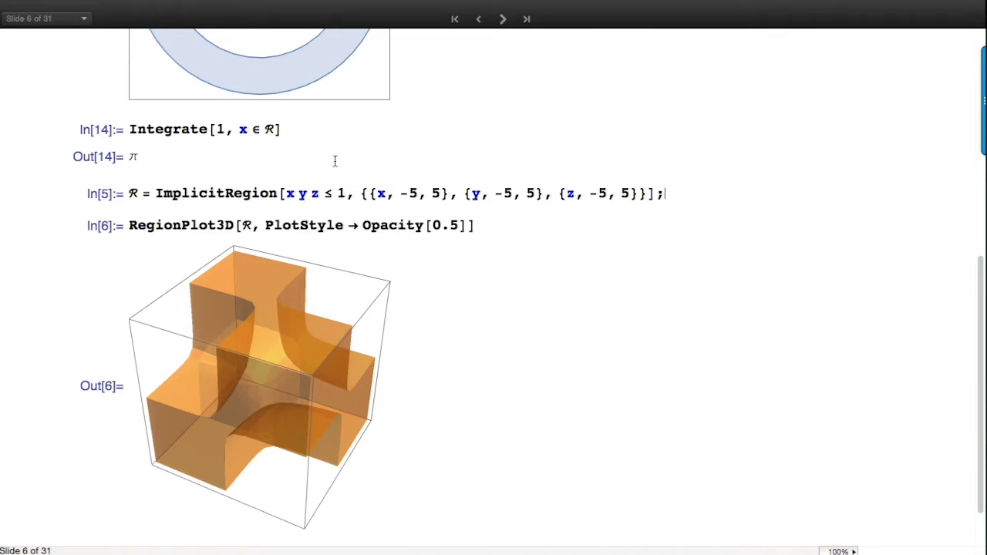
{"action": "triple_click", "coordinate": [245, 129]}
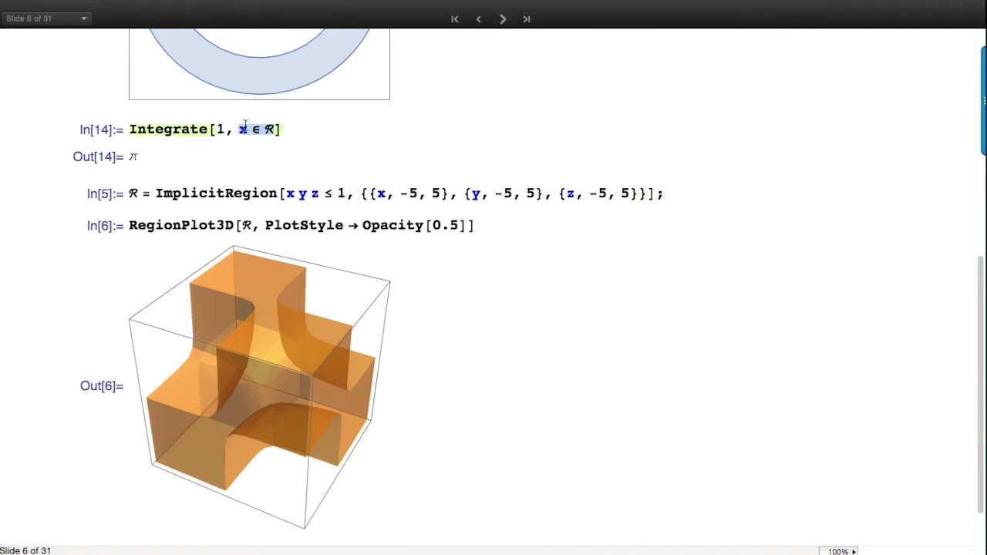
{"action": "triple_click", "coordinate": [244, 128]}
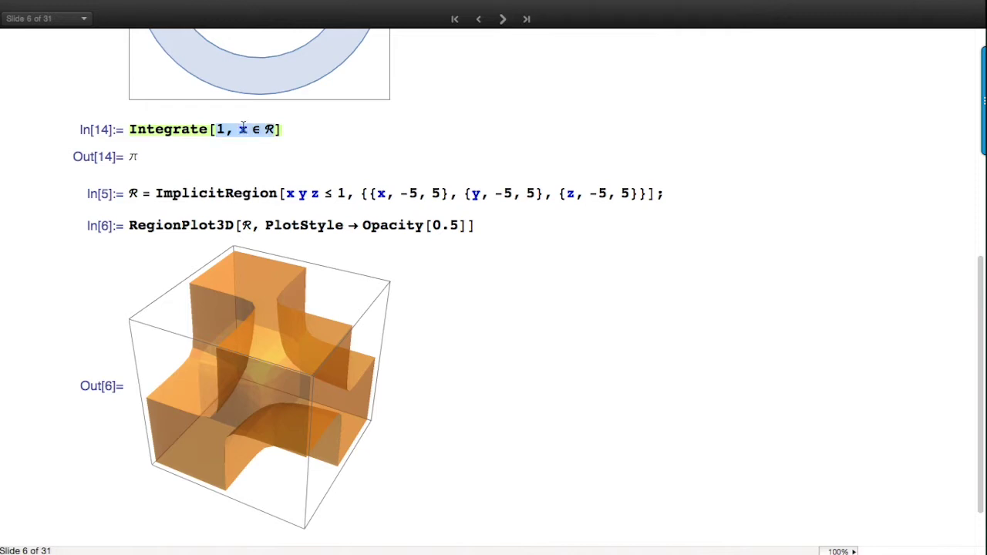
{"action": "left_click", "coordinate": [244, 128]}
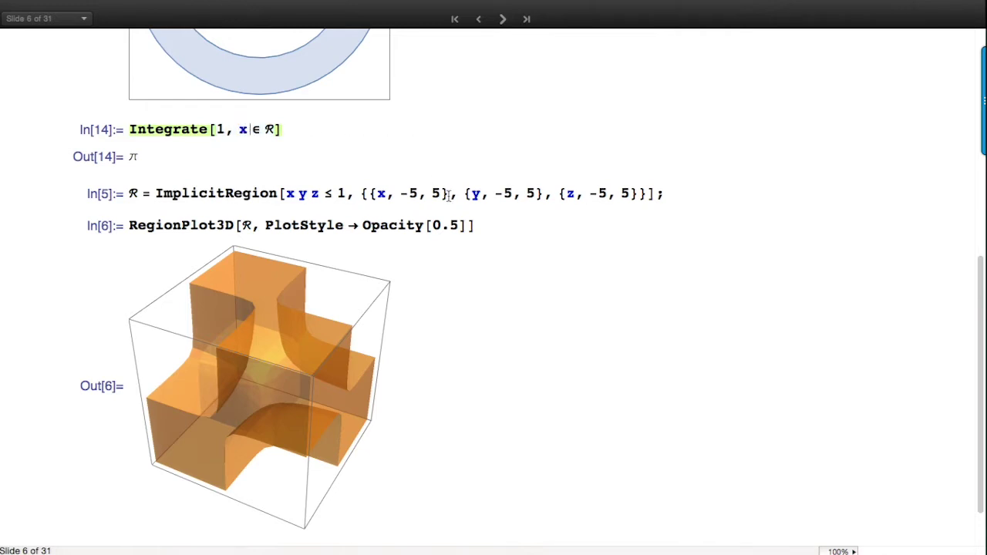
Step: Re-evaluate the xyz ≤ 1 region, its translucent 3D plot and volume, then go to slide 7
{"action": "left_click", "coordinate": [663, 189]}
{"action": "key", "text": "shift+Return"}
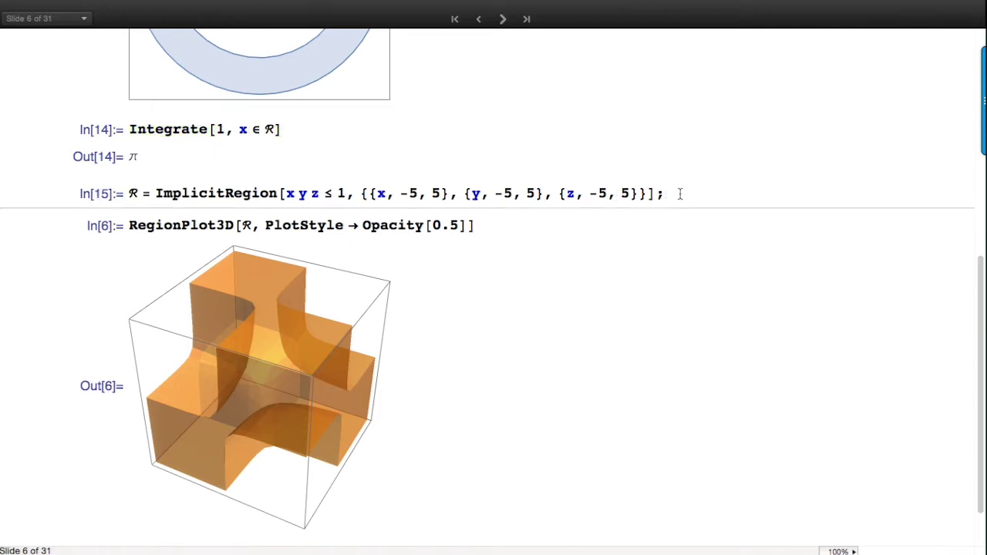
{"action": "left_click", "coordinate": [629, 224]}
{"action": "key", "text": "shift+Return"}
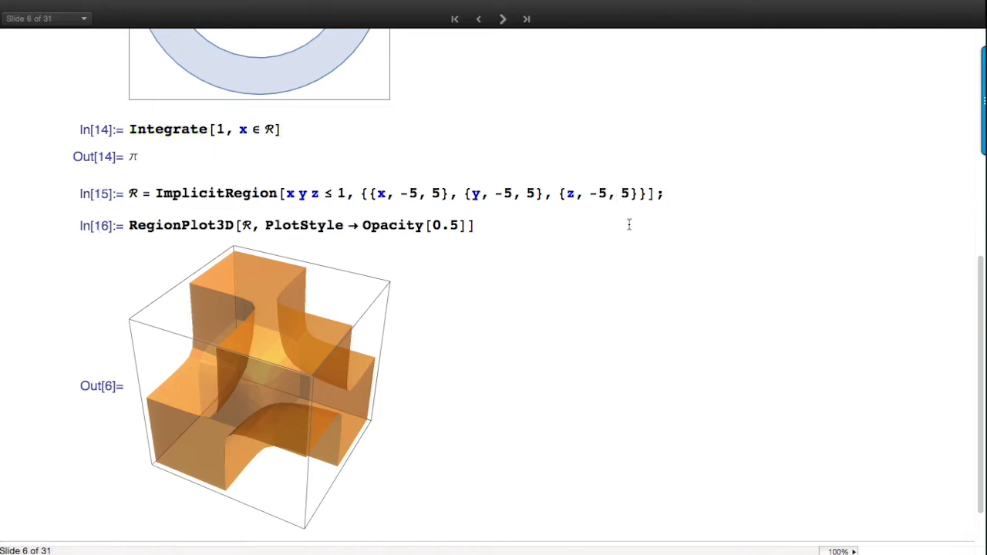
{"action": "left_click", "coordinate": [348, 490]}
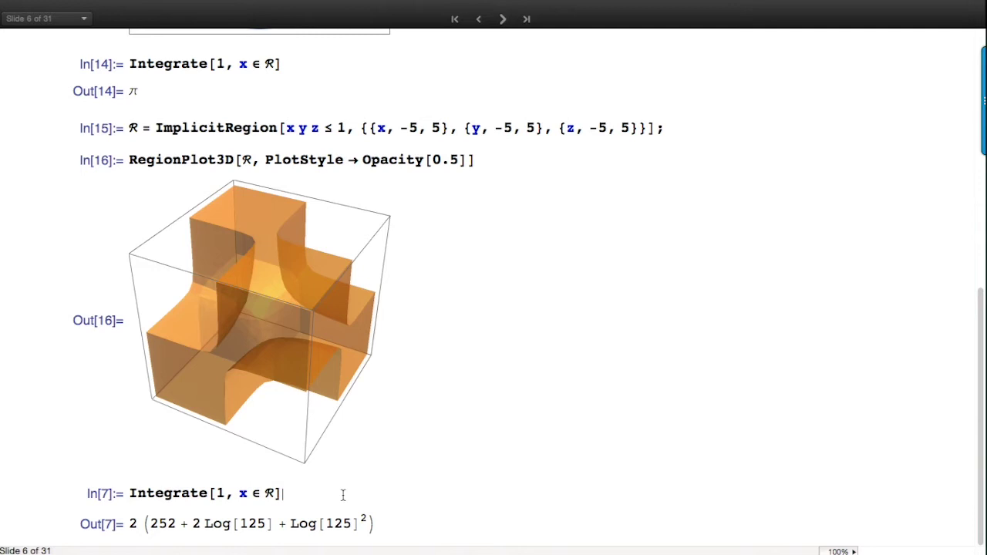
{"action": "key", "text": "shift+Return"}
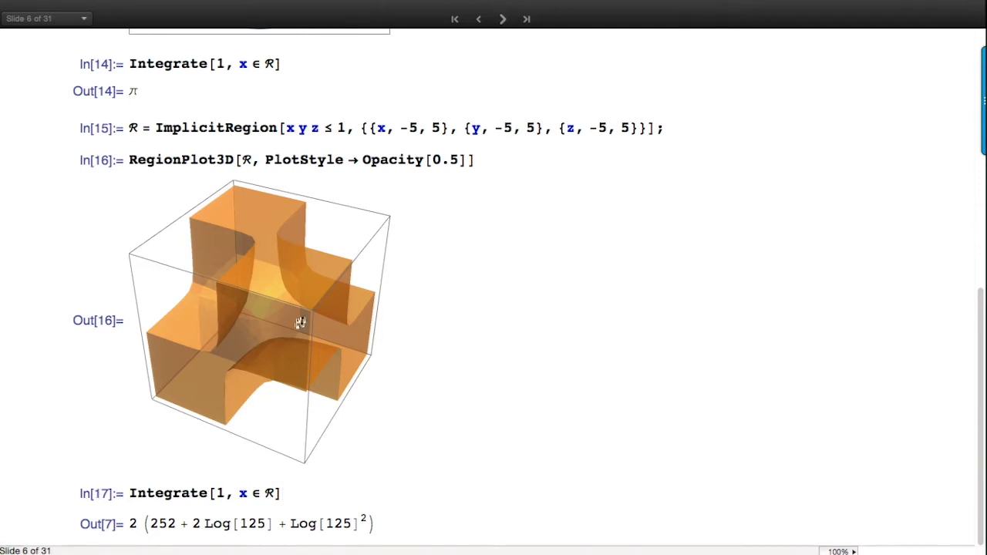
{"action": "mouse_move", "coordinate": [455, 4]}
{"action": "left_click", "coordinate": [503, 18]}
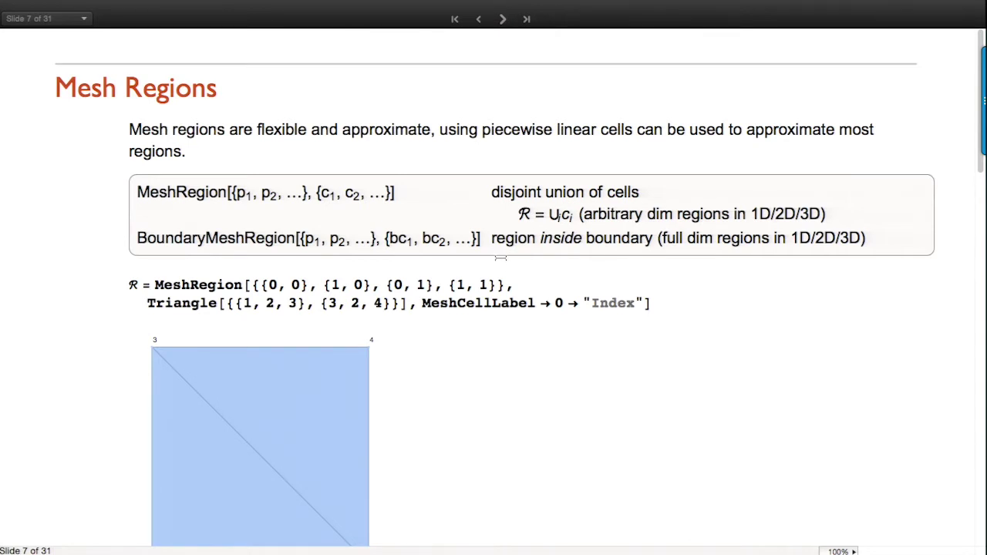
Step: Point out MeshRegion, its c1, c2, … cell list and the BoundaryMeshRegion syntax
{"action": "double_click", "coordinate": [195, 194]}
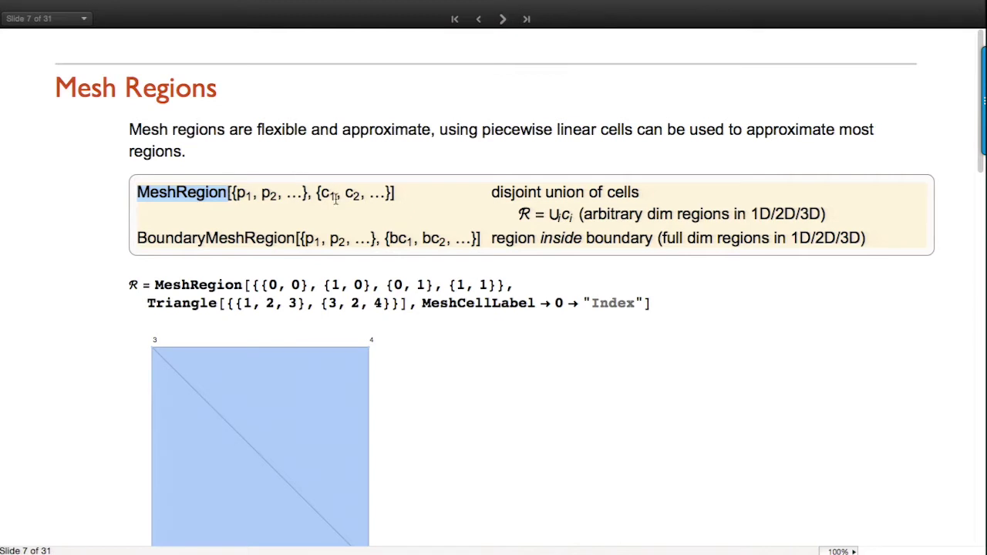
{"action": "left_click_drag", "start_coordinate": [320, 193], "coordinate": [385, 194]}
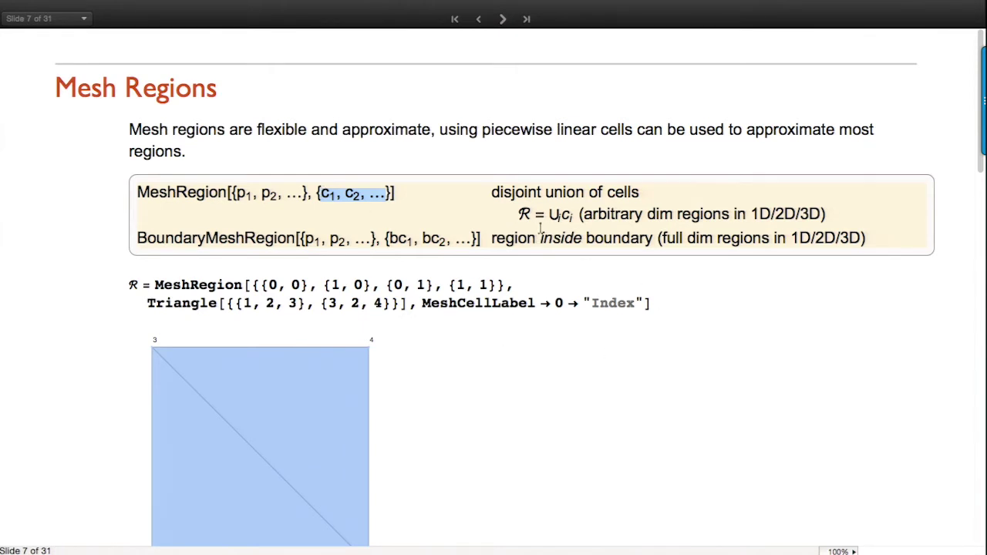
{"action": "triple_click", "coordinate": [273, 236]}
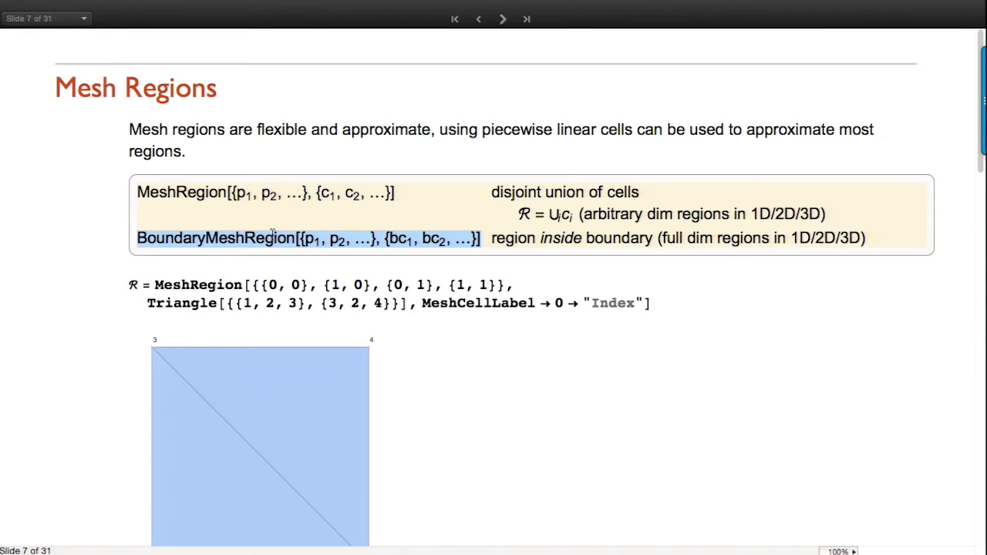
Step: Point out the square mesh's four corner points, triangle {1, 2, 3} and MeshCellLabel option
{"action": "left_click", "coordinate": [681, 307]}
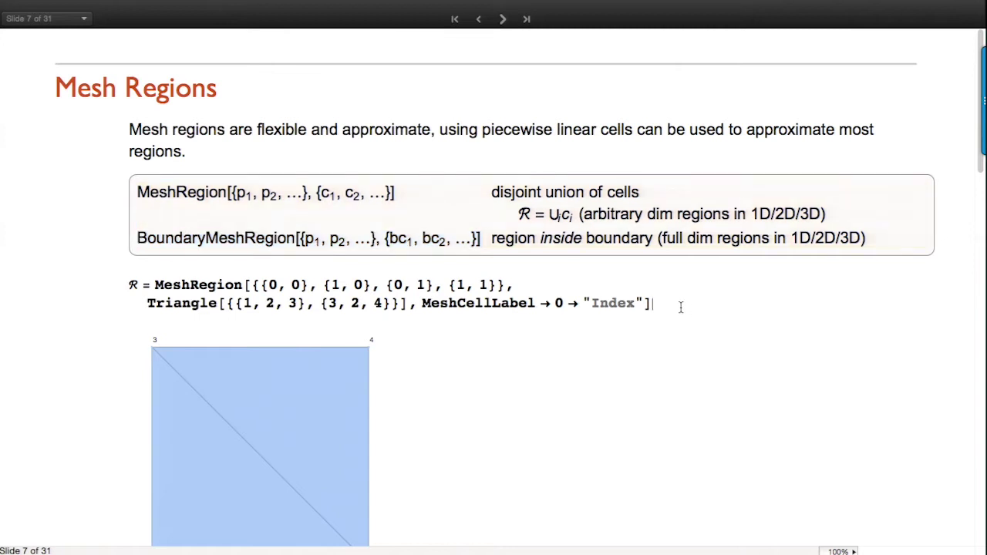
{"action": "double_click", "coordinate": [255, 286]}
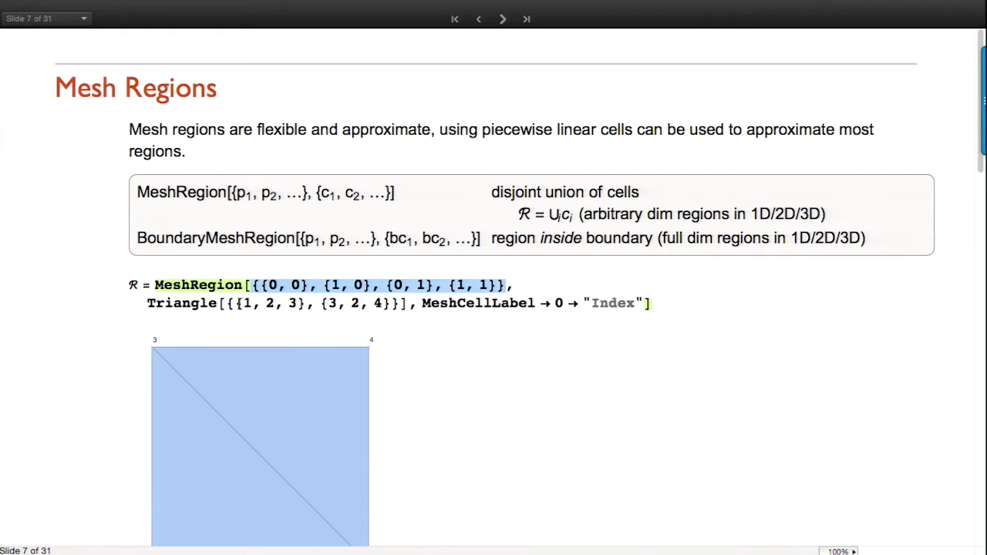
{"action": "left_click", "coordinate": [240, 303]}
{"action": "key", "text": "ctrl+period"}
{"action": "key", "text": "ctrl+period"}
{"action": "left_click", "coordinate": [239, 303]}
{"action": "key", "text": "ctrl+period"}
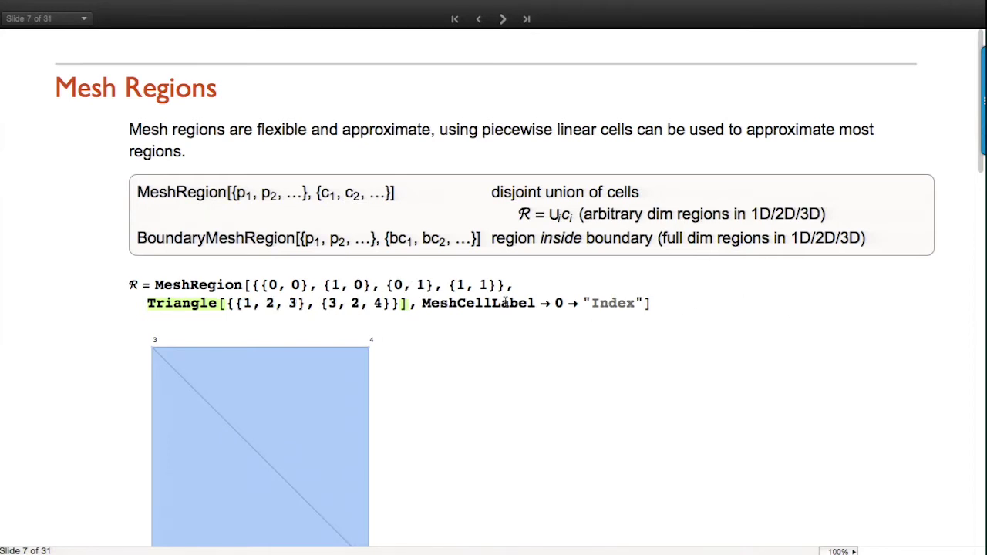
{"action": "triple_click", "coordinate": [506, 303]}
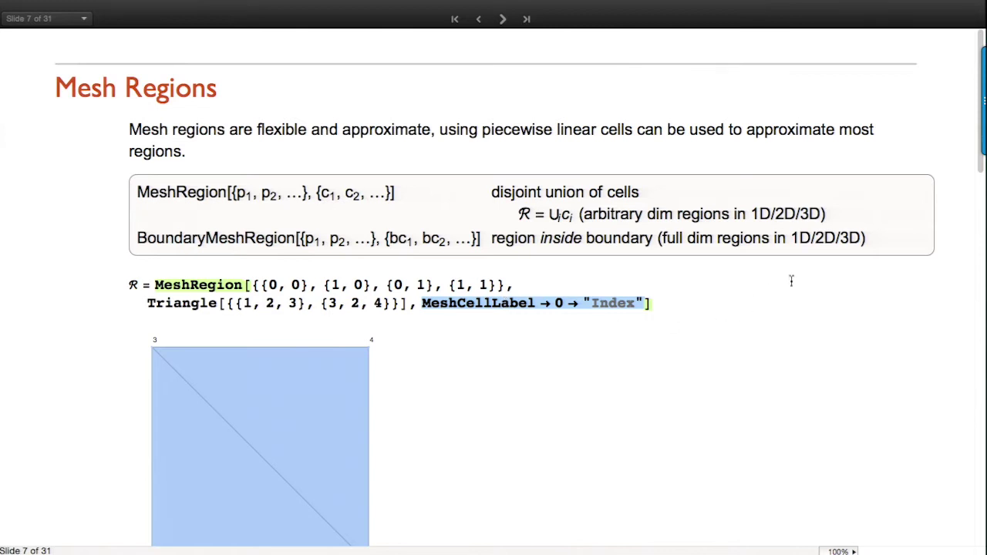
Step: Re-evaluate the two-triangle square mesh, its area integral of 1., and the two-tetrahedron mesh plot
{"action": "left_click", "coordinate": [723, 307]}
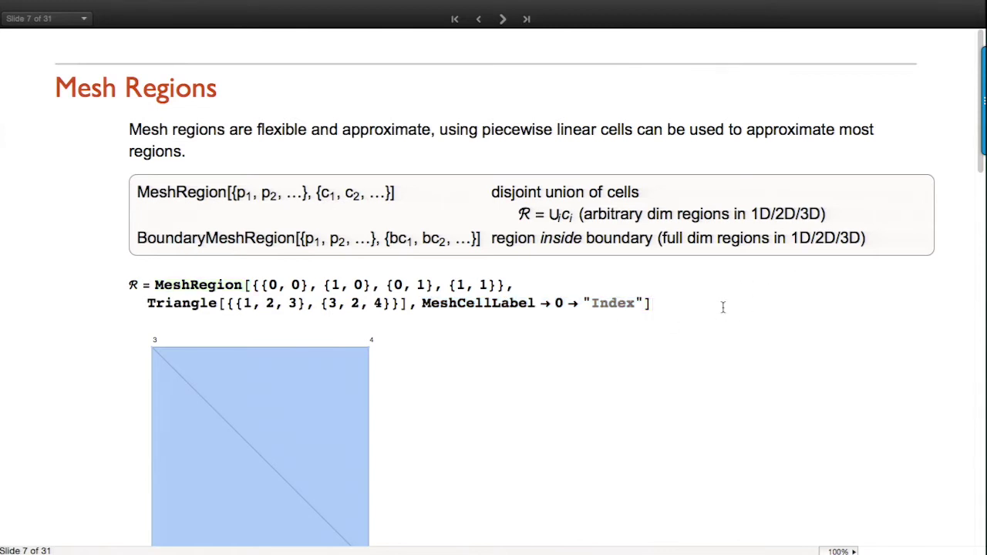
{"action": "key", "text": "shift+Return"}
{"action": "scroll", "coordinate": [723, 307], "scroll_direction": "down", "scroll_amount": 5}
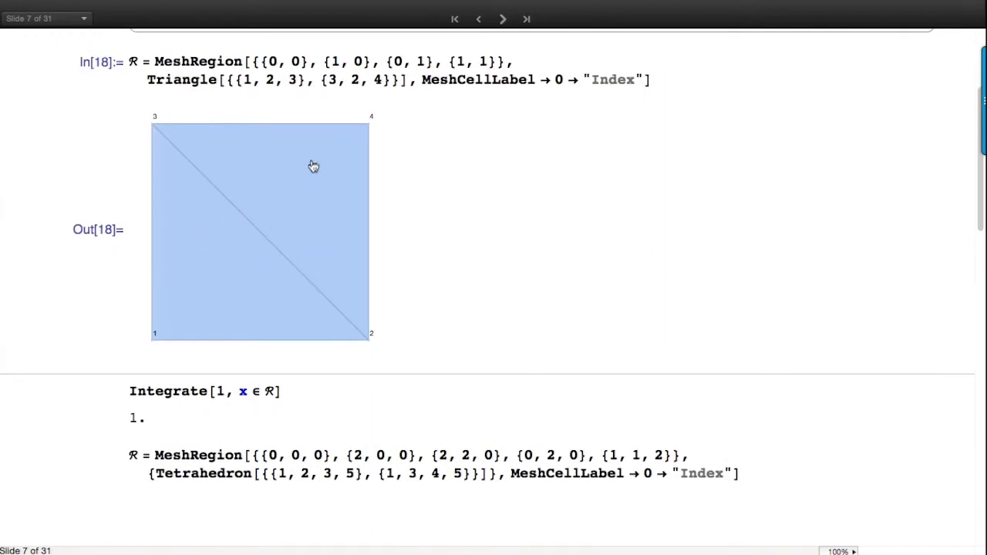
{"action": "left_click", "coordinate": [346, 392]}
{"action": "key", "text": "shift+Return"}
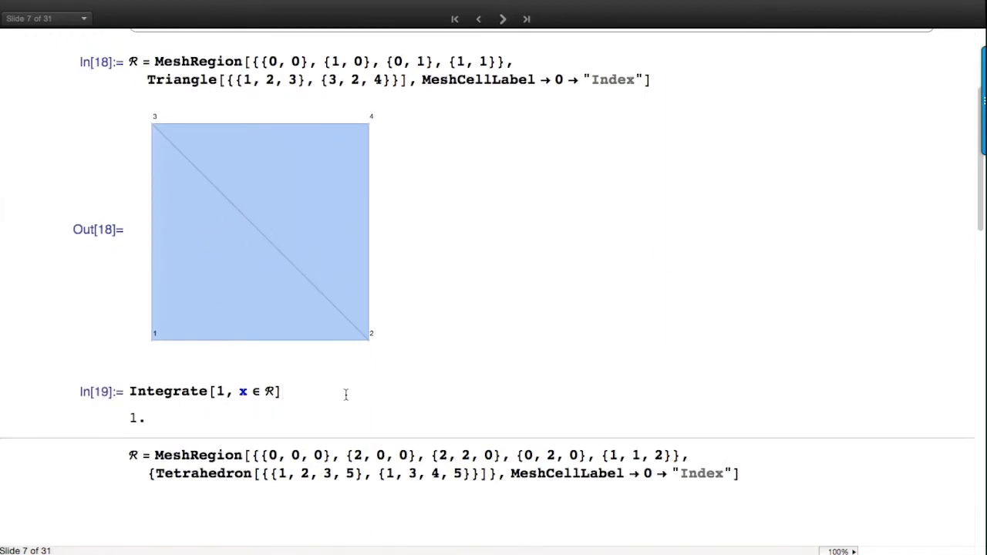
{"action": "left_click", "coordinate": [762, 470]}
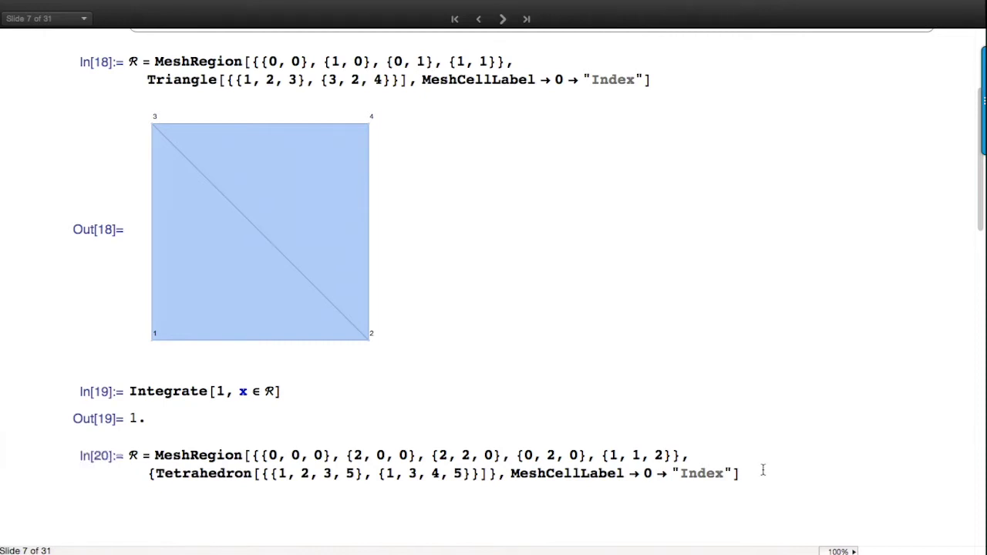
{"action": "key", "text": "shift+Return"}
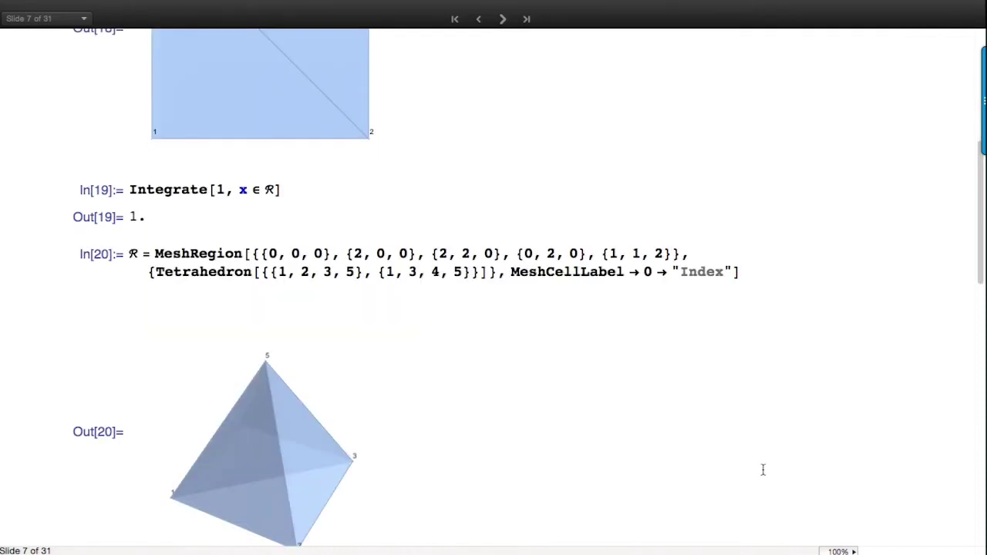
Step: Point out the tetrahedron mesh expression, its Tetrahedron cell list and first tetrahedron {1, 2, 3, 5}
{"action": "left_click", "coordinate": [255, 252]}
{"action": "triple_click", "coordinate": [255, 252]}
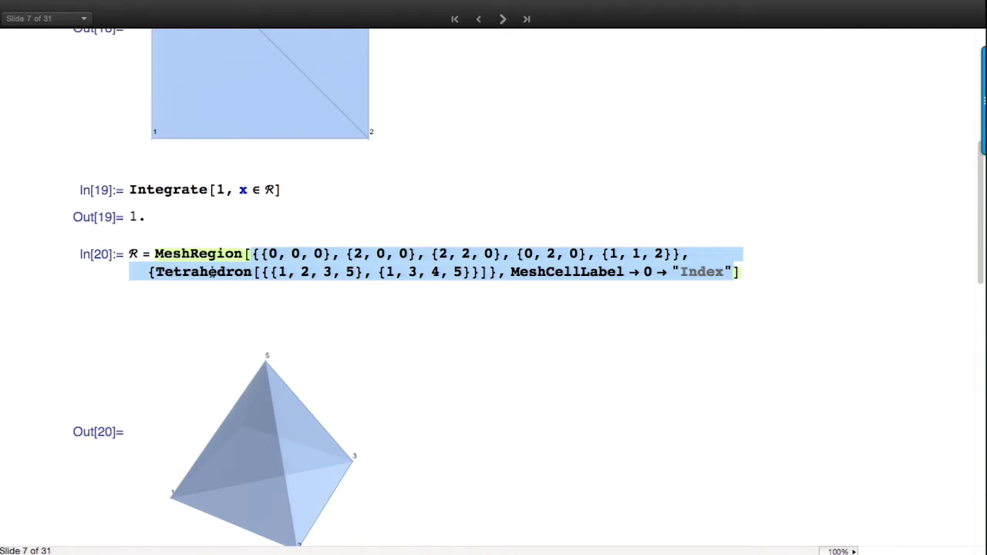
{"action": "triple_click", "coordinate": [212, 272]}
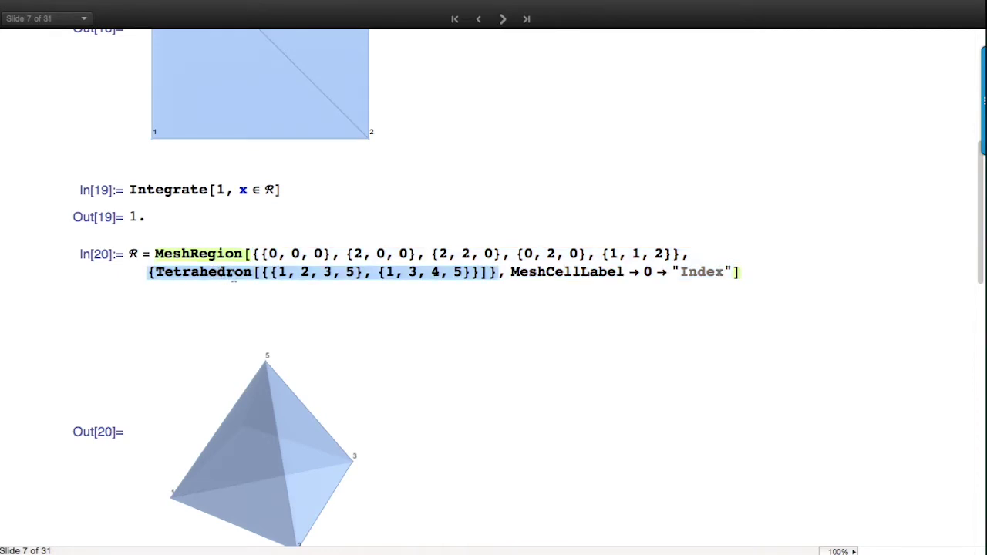
{"action": "double_click", "coordinate": [272, 271]}
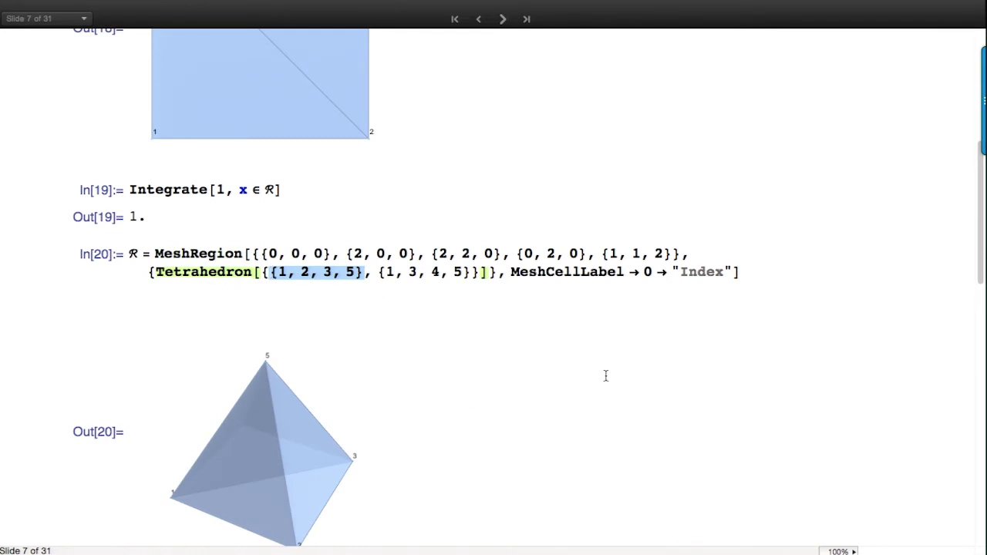
{"action": "scroll", "coordinate": [607, 375], "scroll_direction": "down", "scroll_amount": 5}
{"action": "scroll", "coordinate": [606, 376], "scroll_direction": "down", "scroll_amount": 1}
Step: Compute the tetrahedron mesh volume, 2.66667, and highlight the BoundaryMeshRegion input
{"action": "left_click", "coordinate": [391, 200]}
{"action": "key", "text": "shift+Return"}
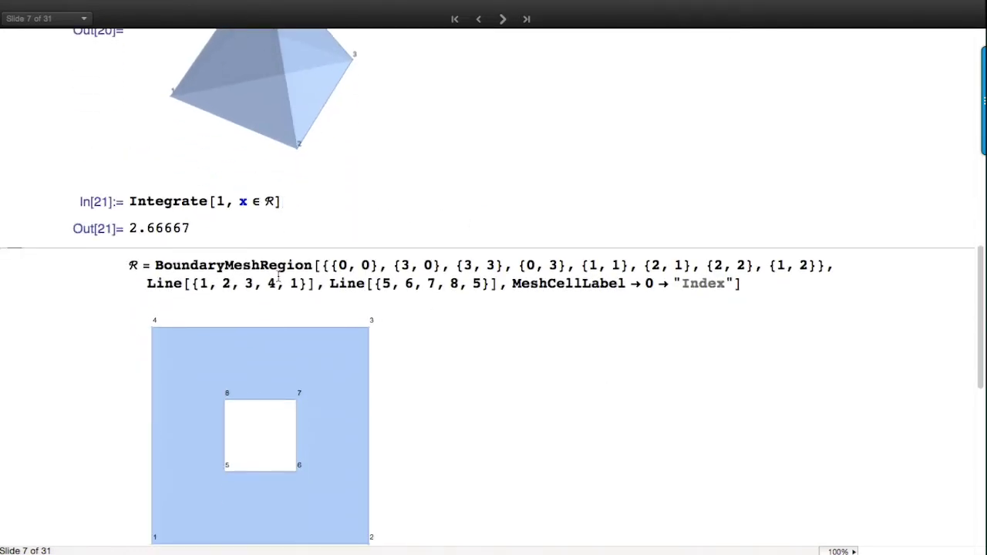
{"action": "triple_click", "coordinate": [257, 264]}
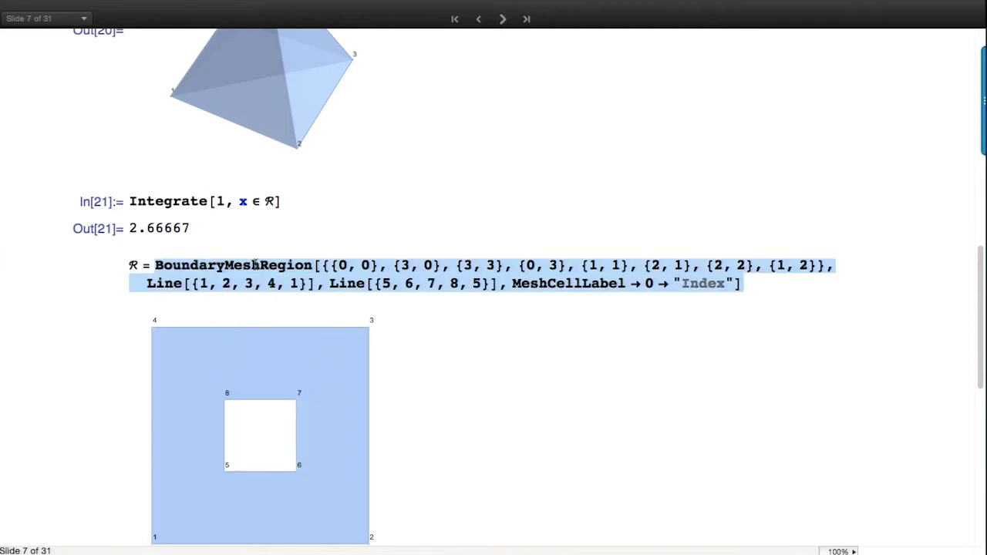
{"action": "left_click", "coordinate": [319, 265]}
{"action": "triple_click", "coordinate": [318, 265]}
Step: Point out the eight boundary points, outer Line[{1, 2, 3, 4, 1}] and hole Line[{5, 6, 7, 8, 5}]
{"action": "left_click", "coordinate": [322, 265]}
{"action": "double_click", "coordinate": [323, 265]}
{"action": "left_click", "coordinate": [323, 265]}
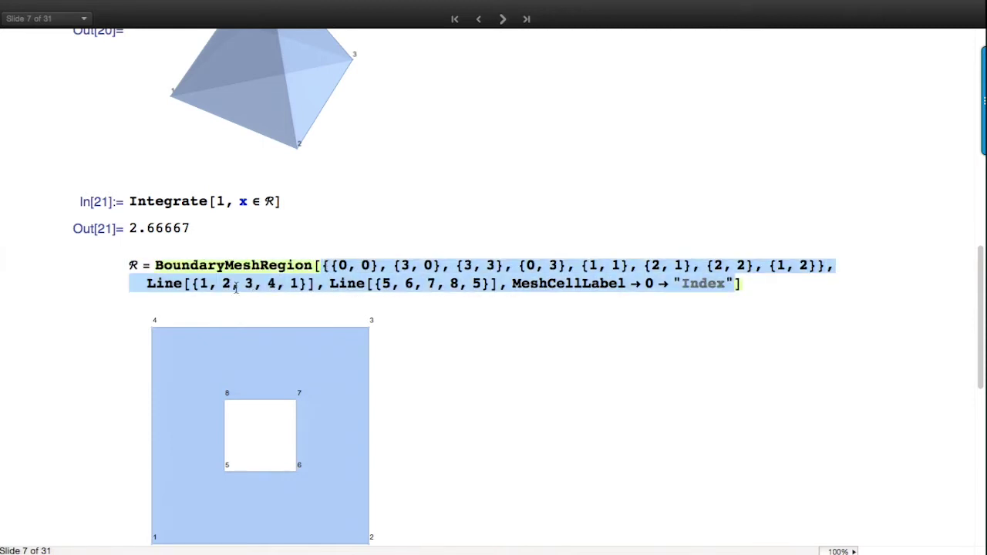
{"action": "triple_click", "coordinate": [172, 287]}
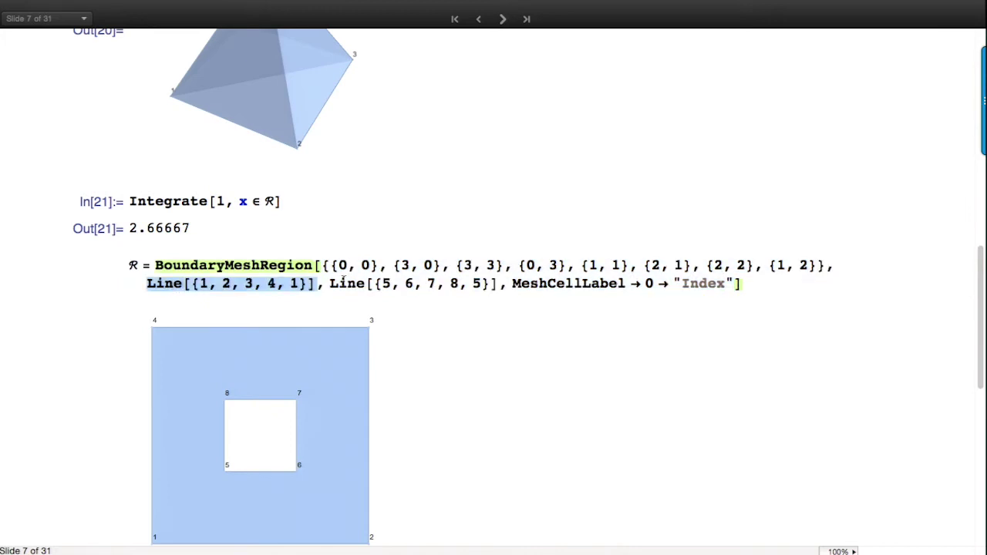
{"action": "left_click", "coordinate": [343, 284]}
{"action": "triple_click", "coordinate": [343, 283]}
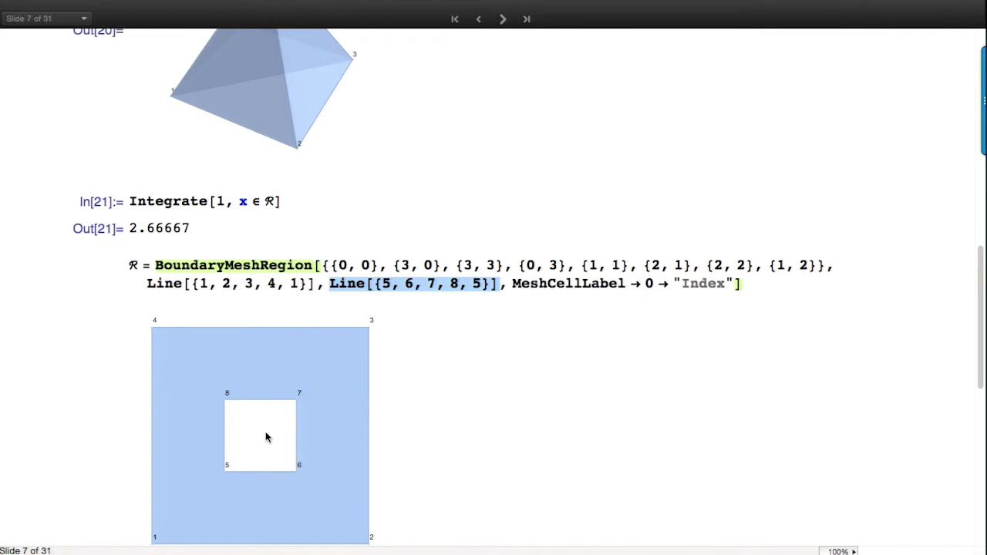
Step: Evaluate the area integral of the square with the square hole
{"action": "scroll", "coordinate": [458, 394], "scroll_direction": "down", "scroll_amount": 10}
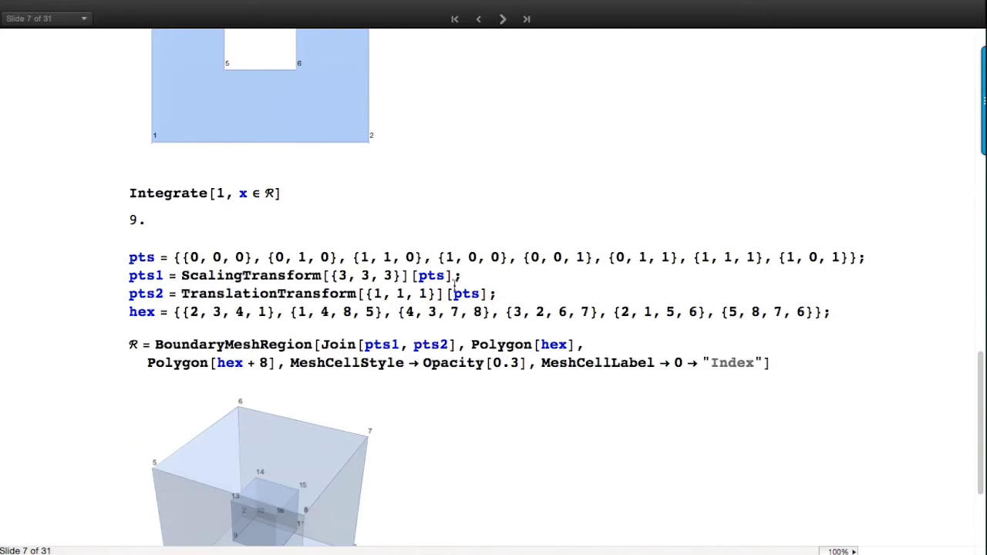
{"action": "left_click", "coordinate": [383, 193]}
{"action": "key", "text": "shift+Return"}
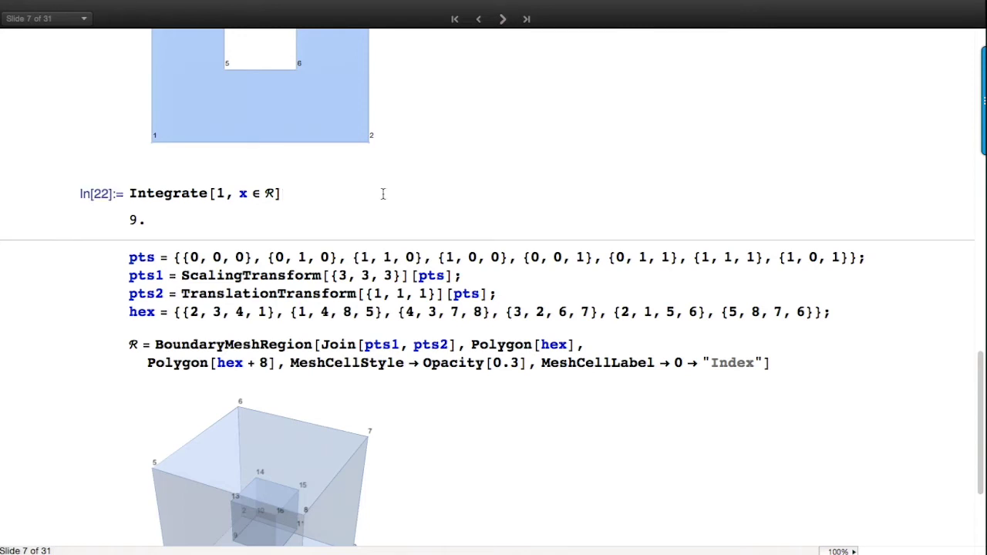
Step: Define the cube points and hex faces, plot the nested-cube boundary mesh, then advance to slide 8
{"action": "left_click", "coordinate": [508, 281]}
{"action": "key", "text": "shift+Return"}
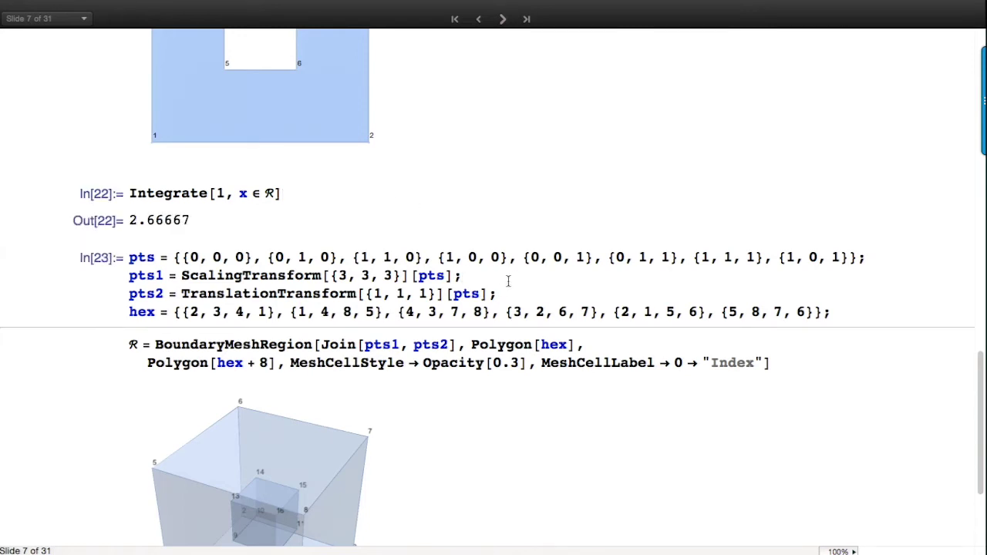
{"action": "left_click", "coordinate": [630, 345]}
{"action": "key", "text": "shift+Return"}
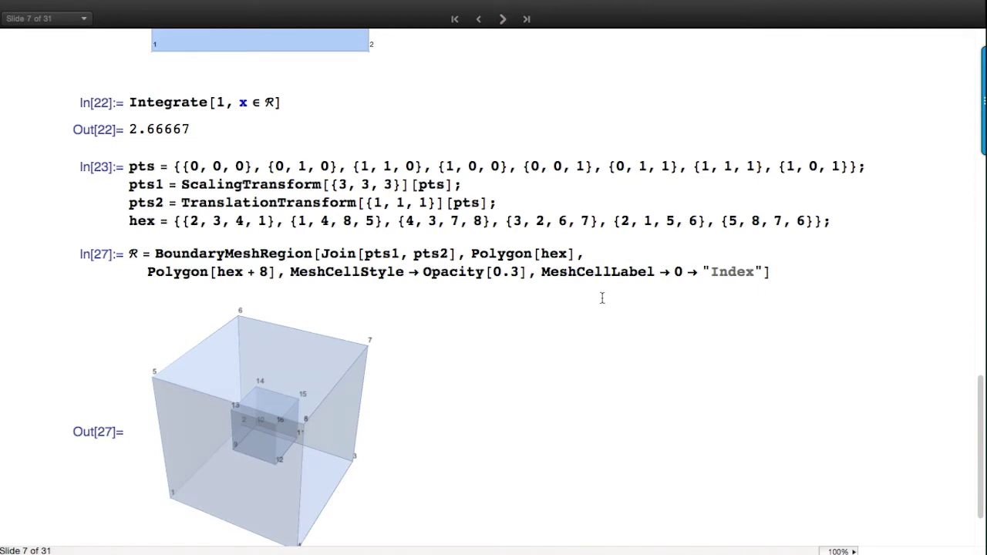
{"action": "scroll", "coordinate": [602, 299], "scroll_direction": "up", "scroll_amount": 2}
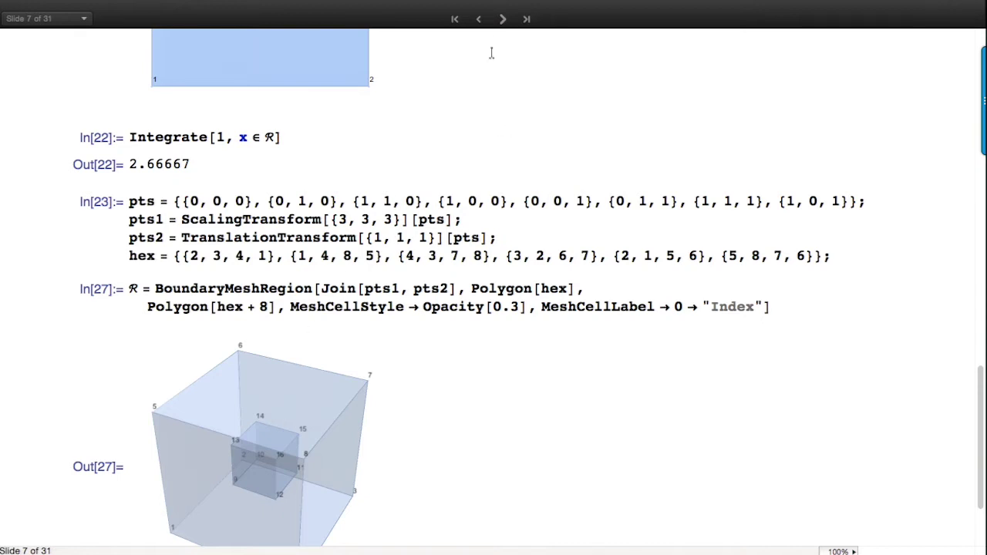
{"action": "left_click", "coordinate": [502, 19]}
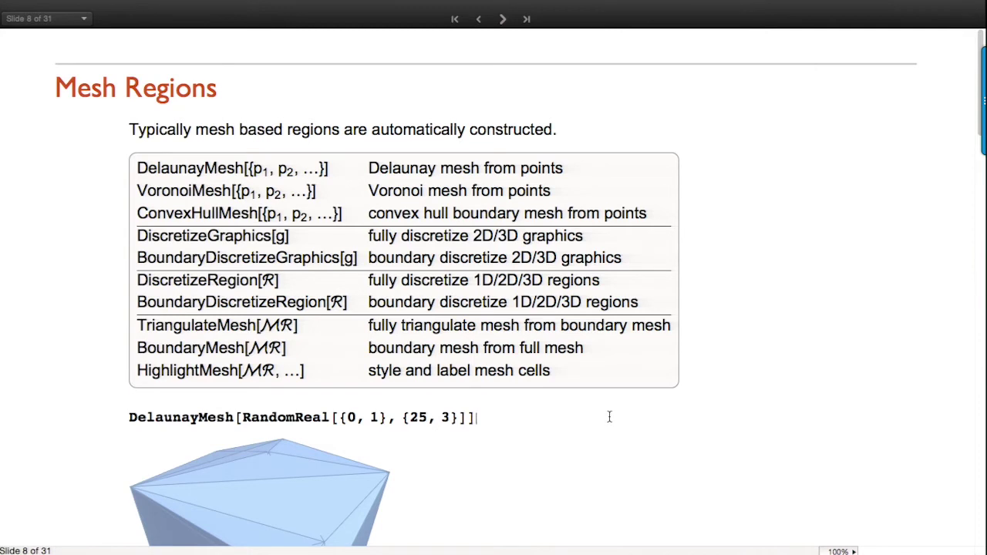
Step: Re-evaluate the DelaunayMesh, VoronoiMesh and ConvexHullMesh examples on random points
{"action": "key", "text": "shift+Return"}
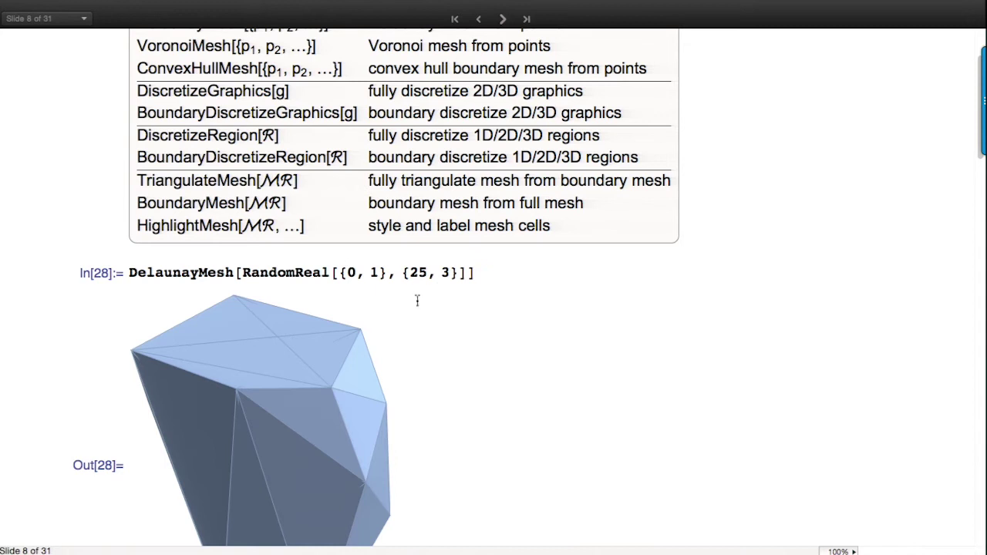
{"action": "scroll", "coordinate": [549, 342], "scroll_direction": "down", "scroll_amount": 6}
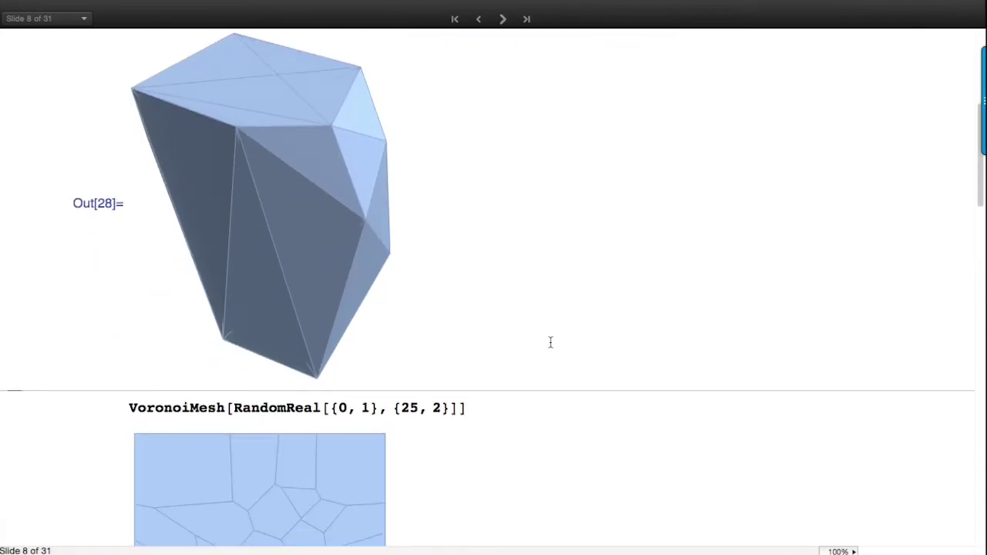
{"action": "left_click", "coordinate": [493, 407]}
{"action": "key", "text": "shift+Return"}
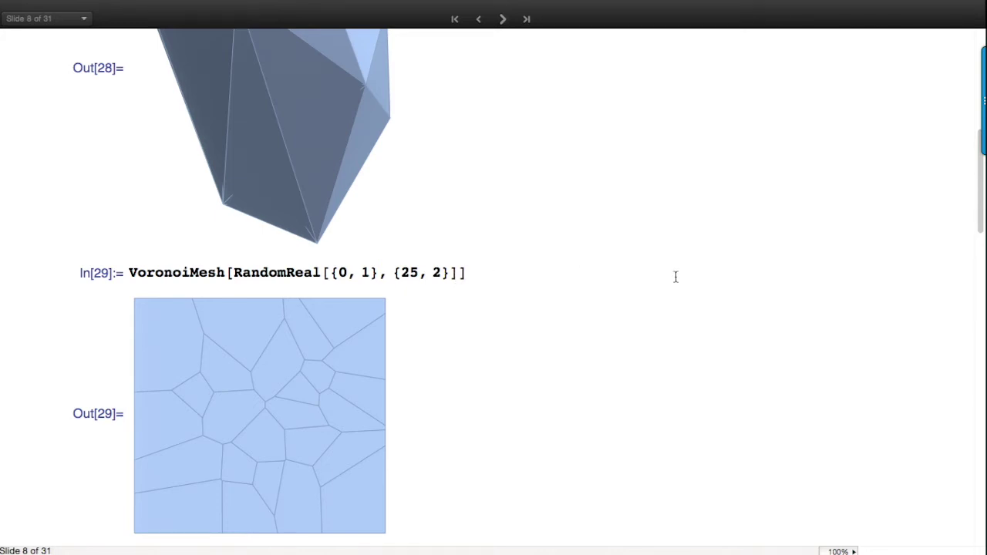
{"action": "scroll", "coordinate": [676, 277], "scroll_direction": "down", "scroll_amount": 5}
{"action": "left_click", "coordinate": [519, 322]}
{"action": "key", "text": "shift+Return"}
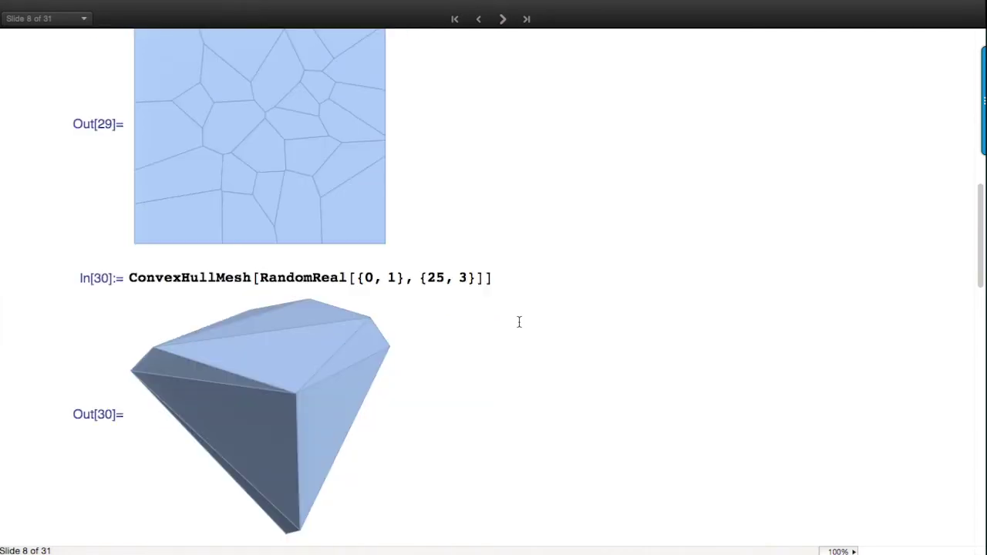
{"action": "scroll", "coordinate": [532, 244], "scroll_direction": "down", "scroll_amount": 5}
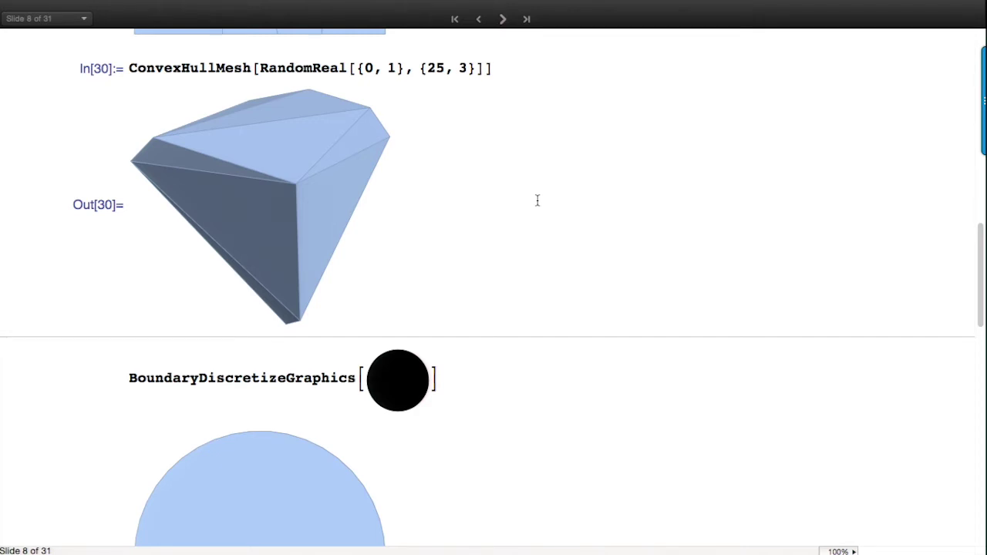
Step: Discretize the black disk into a boundary mesh with BoundaryDiscretizeGraphics
{"action": "scroll", "coordinate": [537, 200], "scroll_direction": "down", "scroll_amount": 3}
{"action": "left_click", "coordinate": [500, 277]}
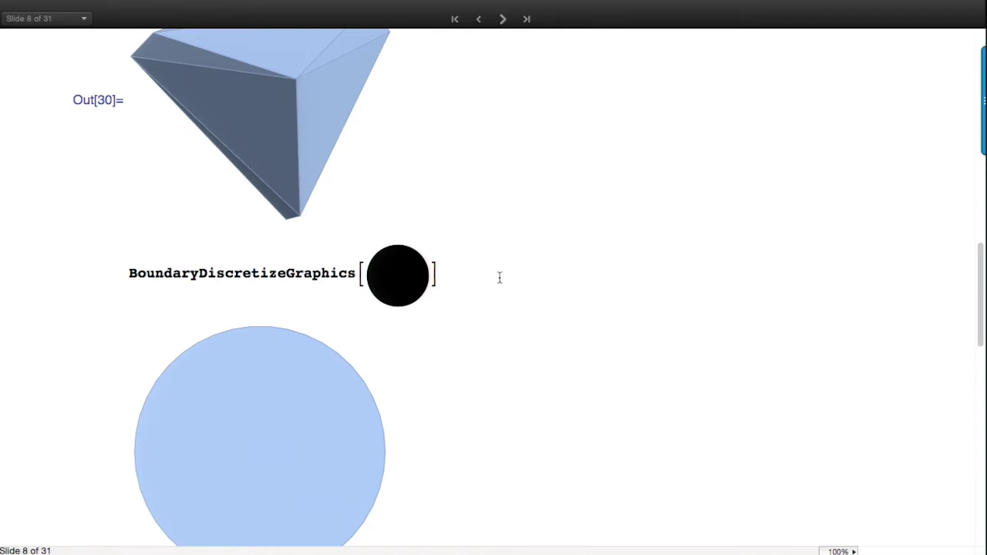
{"action": "key", "text": "shift+Return"}
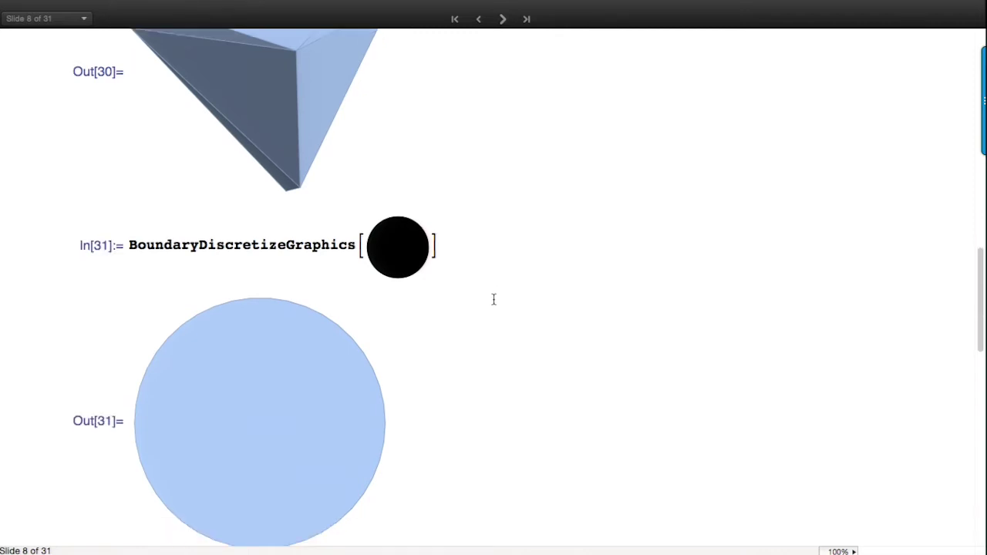
{"action": "scroll", "coordinate": [493, 299], "scroll_direction": "down", "scroll_amount": 2}
{"action": "scroll", "coordinate": [494, 299], "scroll_direction": "down", "scroll_amount": 1}
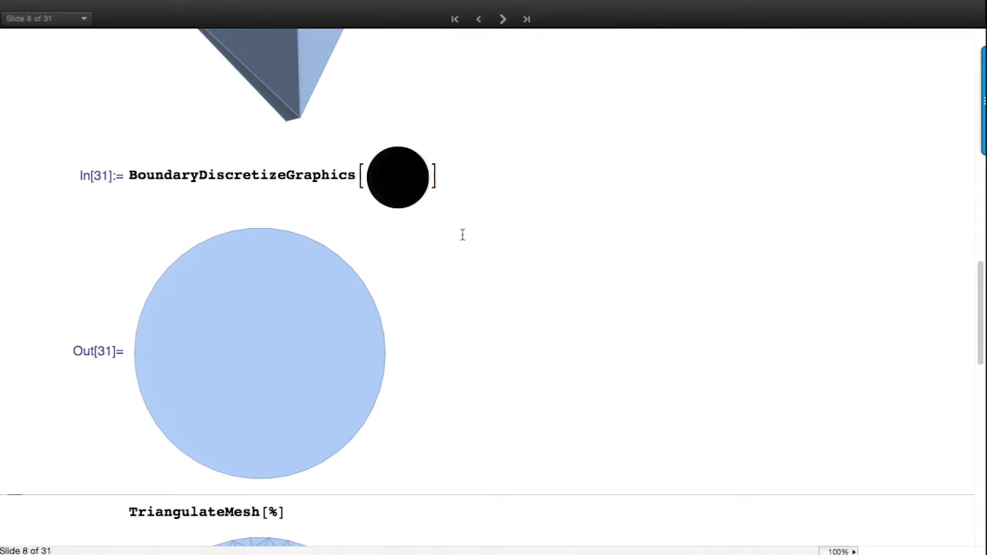
{"action": "scroll", "coordinate": [463, 235], "scroll_direction": "down", "scroll_amount": 3}
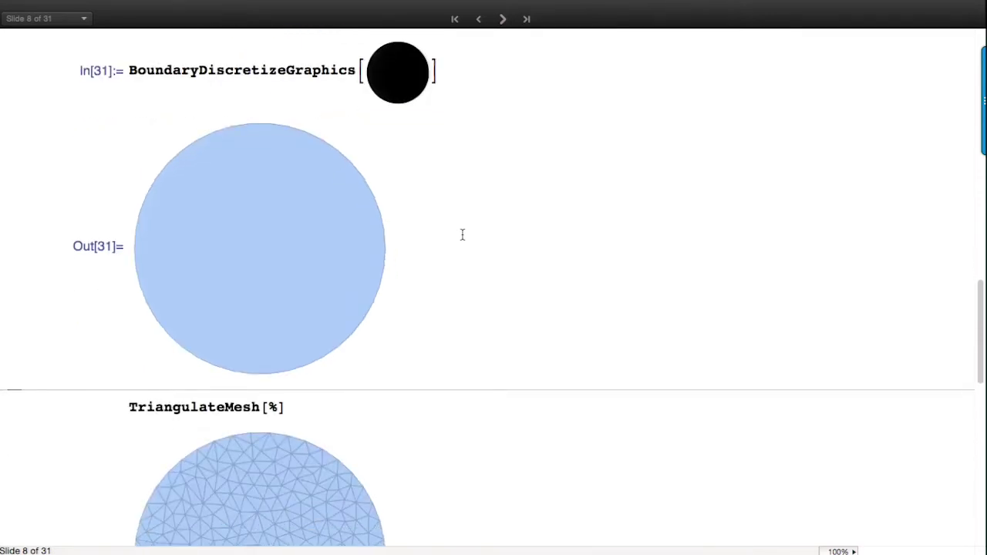
Step: Highlight the BoundaryDiscretizeGraphics call, then triangulate its result with TriangulateMesh[%]
{"action": "triple_click", "coordinate": [280, 71]}
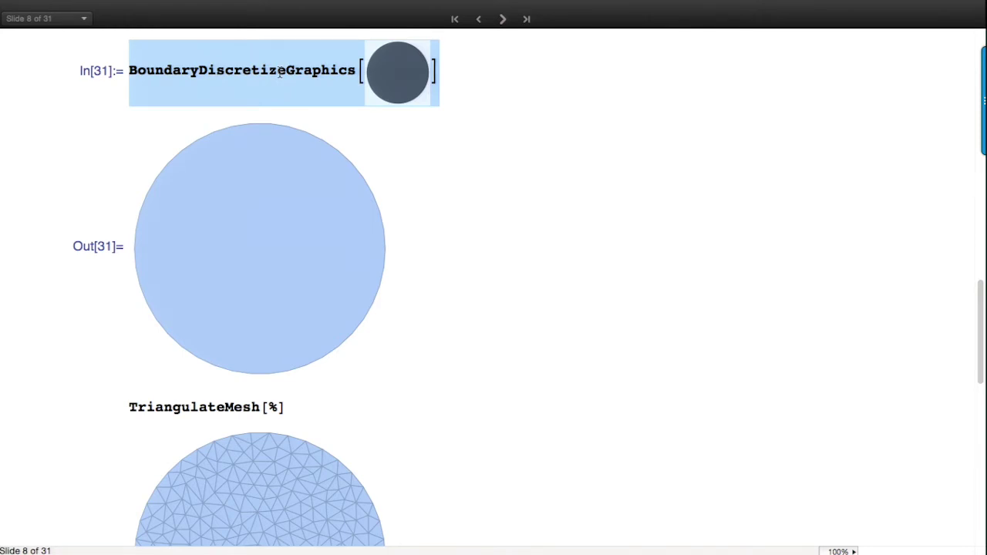
{"action": "scroll", "coordinate": [429, 166], "scroll_direction": "down", "scroll_amount": 5}
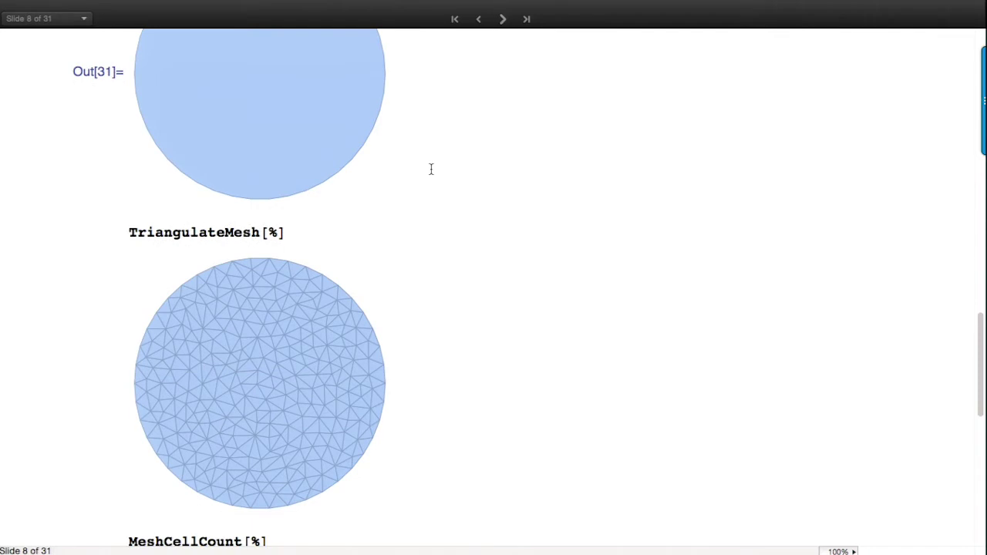
{"action": "scroll", "coordinate": [431, 169], "scroll_direction": "up", "scroll_amount": 1}
{"action": "scroll", "coordinate": [430, 168], "scroll_direction": "up", "scroll_amount": 6}
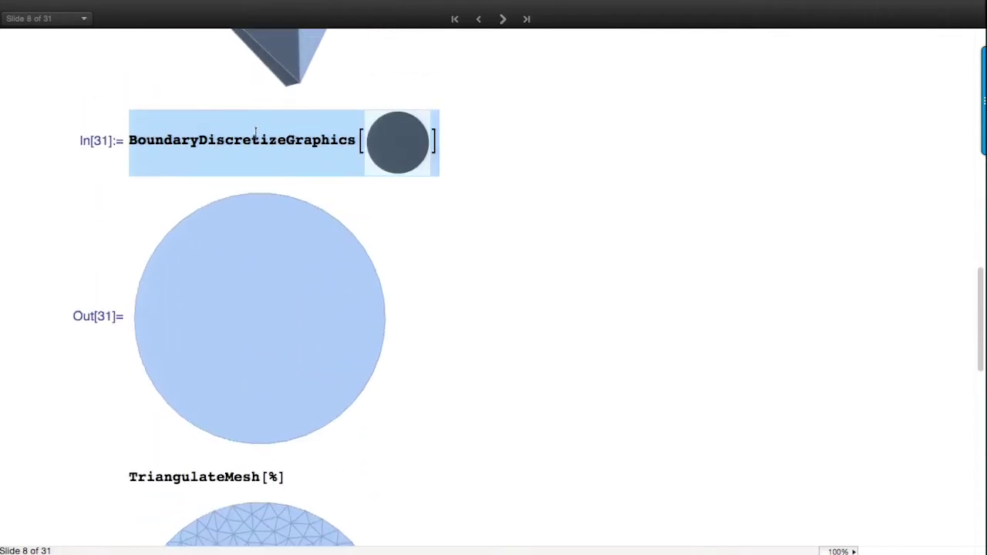
{"action": "double_click", "coordinate": [219, 139]}
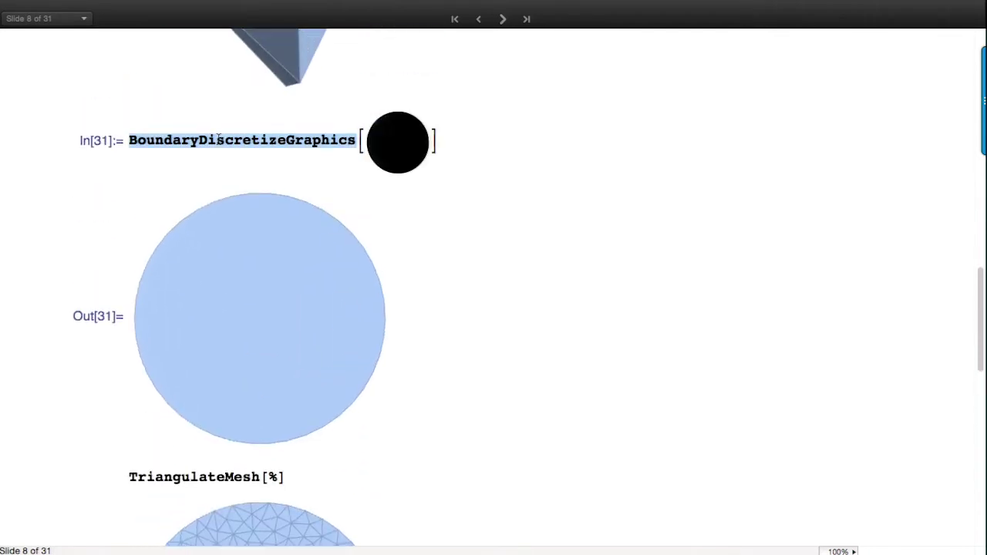
{"action": "scroll", "coordinate": [389, 315], "scroll_direction": "down", "scroll_amount": 5}
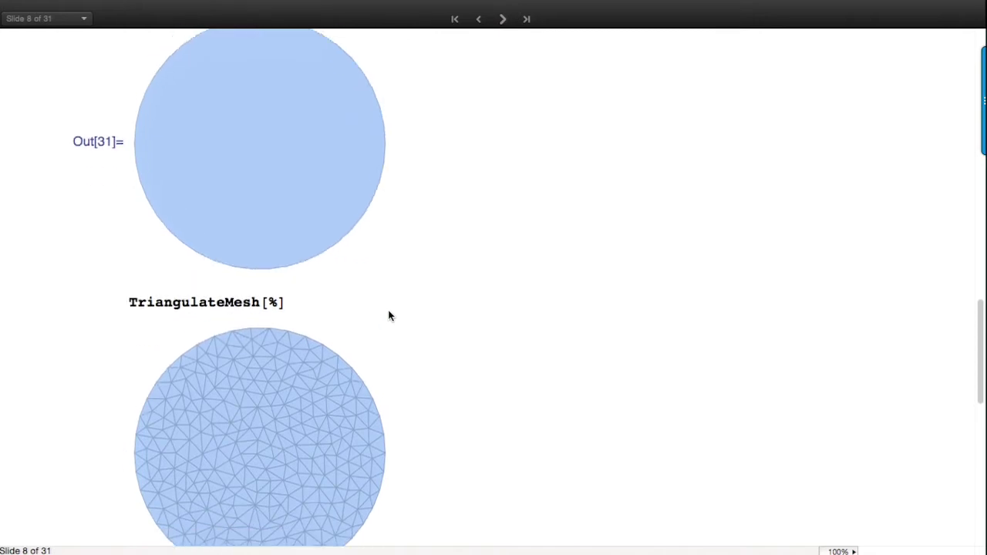
{"action": "scroll", "coordinate": [389, 315], "scroll_direction": "up", "scroll_amount": 3}
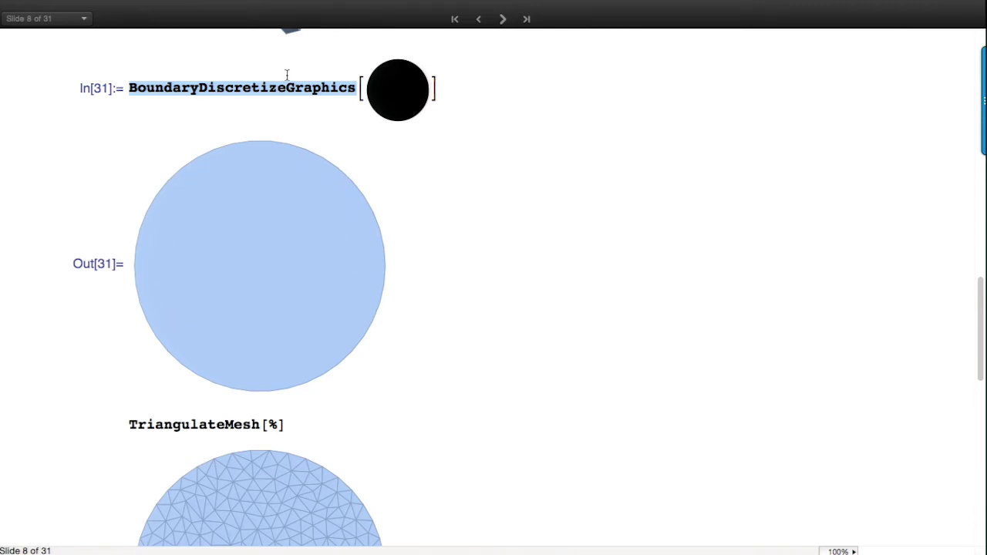
{"action": "mouse_move", "coordinate": [290, 86]}
{"action": "scroll", "coordinate": [286, 128], "scroll_direction": "down", "scroll_amount": 3}
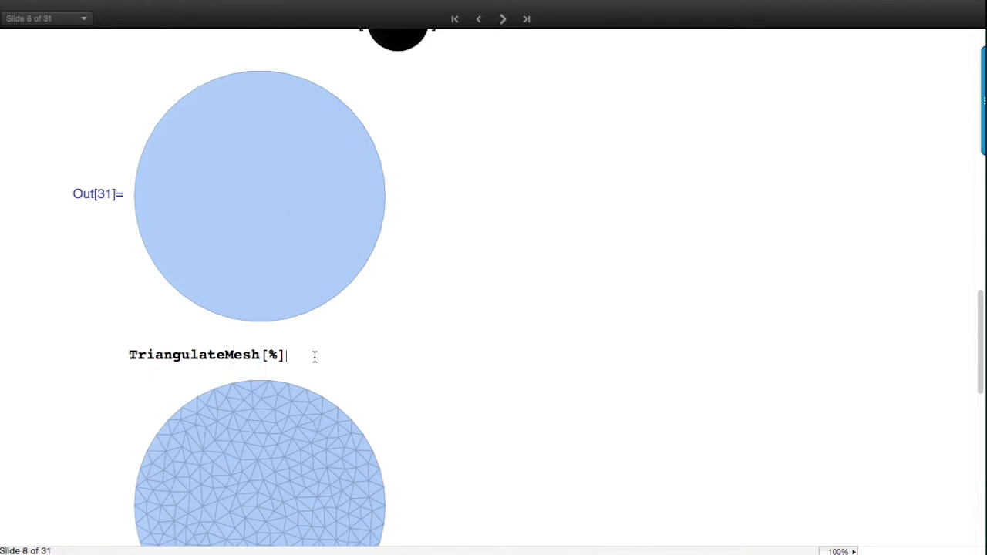
{"action": "key", "text": "shift+Return"}
{"action": "scroll", "coordinate": [315, 359], "scroll_direction": "down", "scroll_amount": 10}
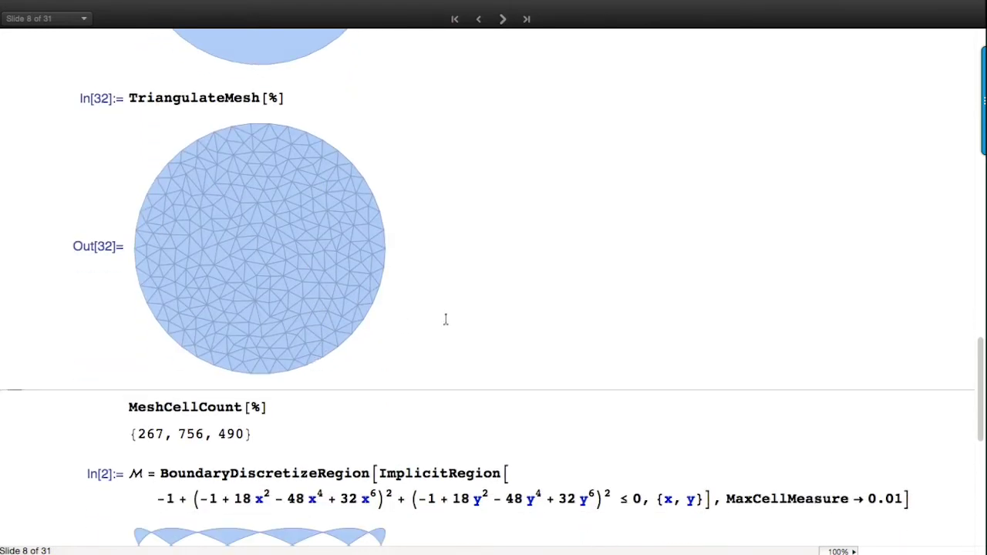
Step: Evaluate MeshCellCount[%] on the triangulated disk, getting {267, 756, 490}
{"action": "left_click", "coordinate": [333, 406]}
{"action": "key", "text": "shift+Return"}
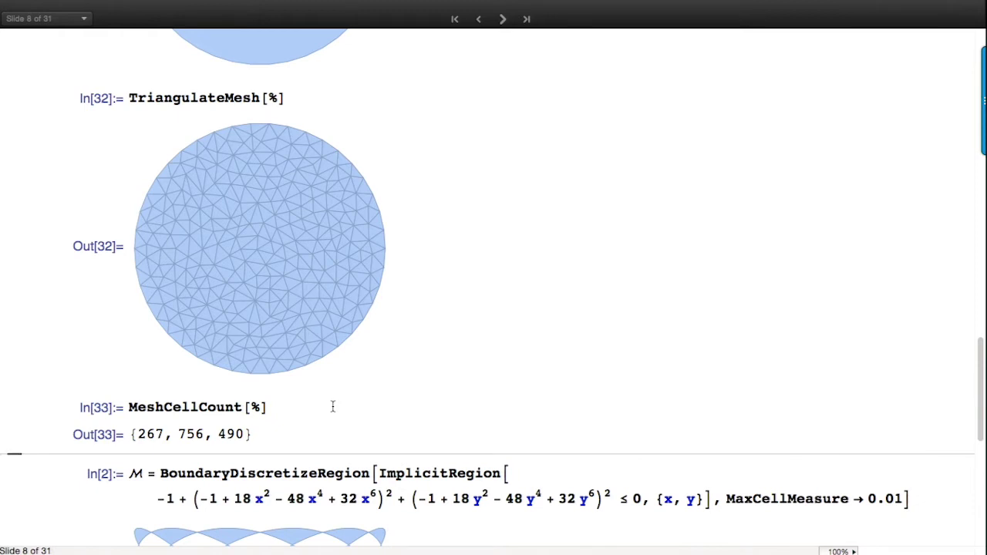
{"action": "scroll", "coordinate": [333, 406], "scroll_direction": "down", "scroll_amount": 3}
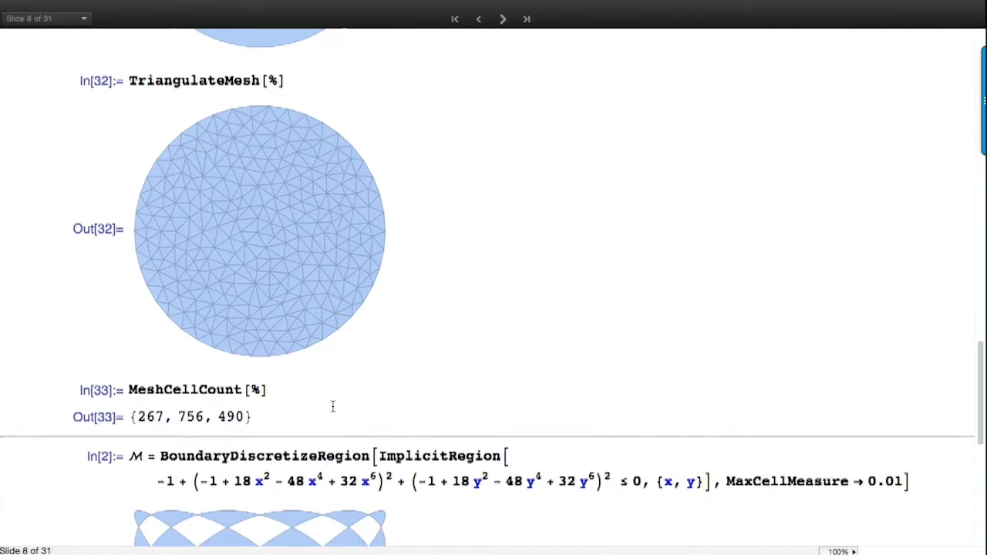
{"action": "scroll", "coordinate": [333, 407], "scroll_direction": "down", "scroll_amount": 1}
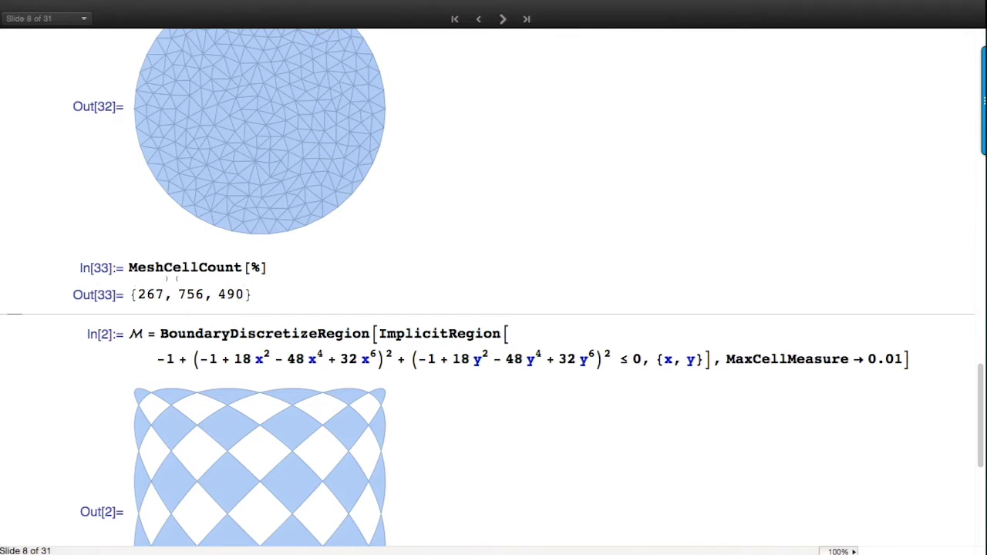
{"action": "scroll", "coordinate": [443, 297], "scroll_direction": "down", "scroll_amount": 4}
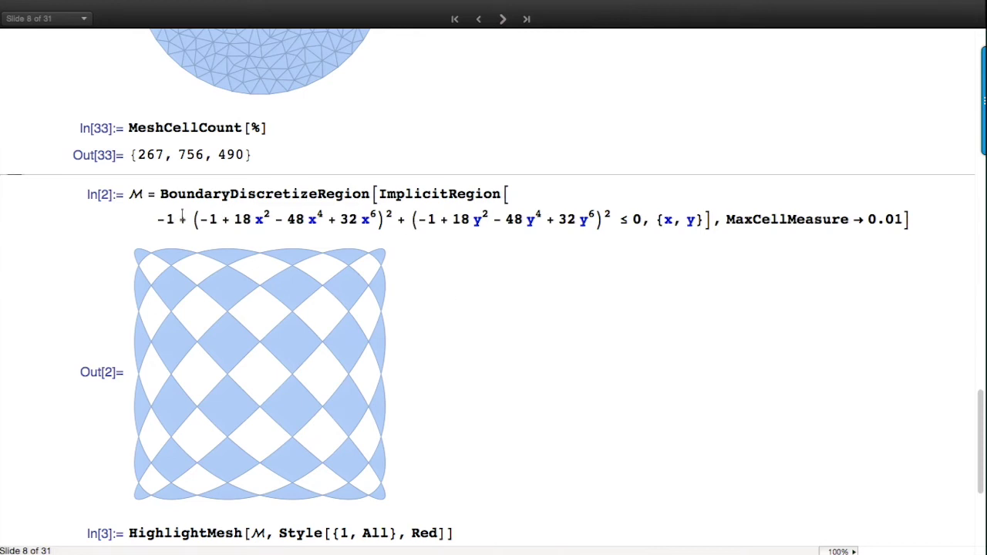
Step: Re-evaluate the BoundaryDiscretizeRegion implicit region example
{"action": "left_click", "coordinate": [157, 219]}
{"action": "key", "text": "ctrl+period"}
{"action": "left_click", "coordinate": [527, 193]}
{"action": "key", "text": "shift+Return"}
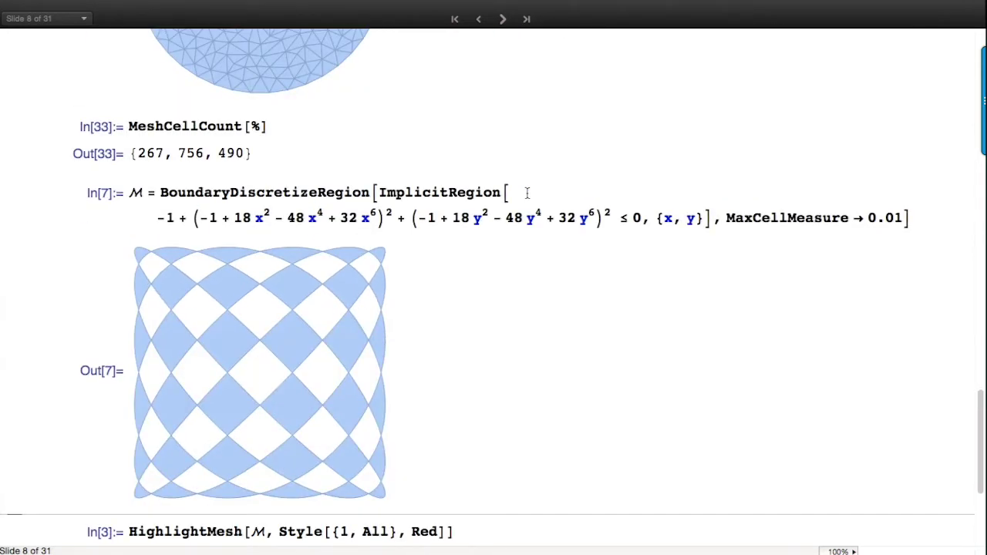
{"action": "scroll", "coordinate": [528, 192], "scroll_direction": "up", "scroll_amount": 5}
{"action": "scroll", "coordinate": [528, 193], "scroll_direction": "down", "scroll_amount": 10}
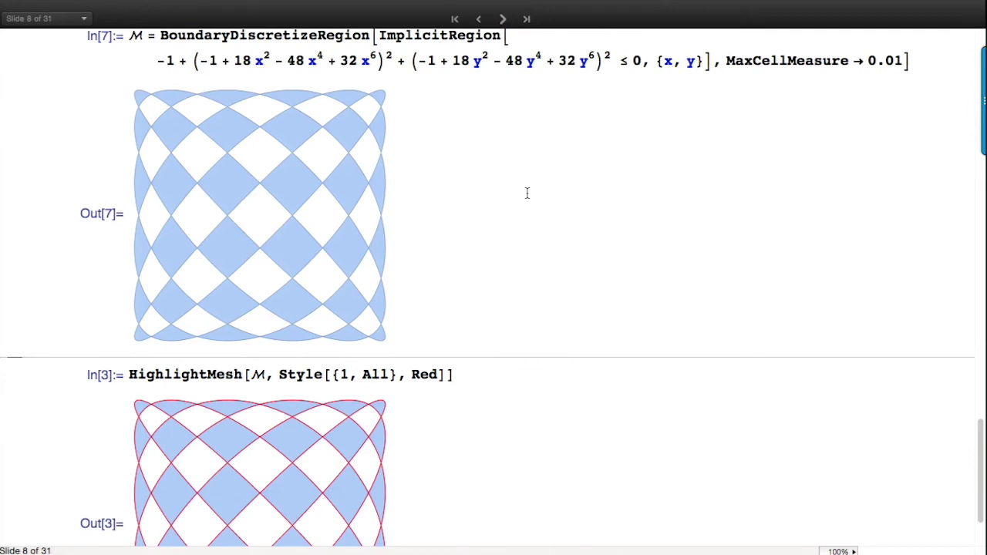
{"action": "scroll", "coordinate": [527, 193], "scroll_direction": "up", "scroll_amount": 3}
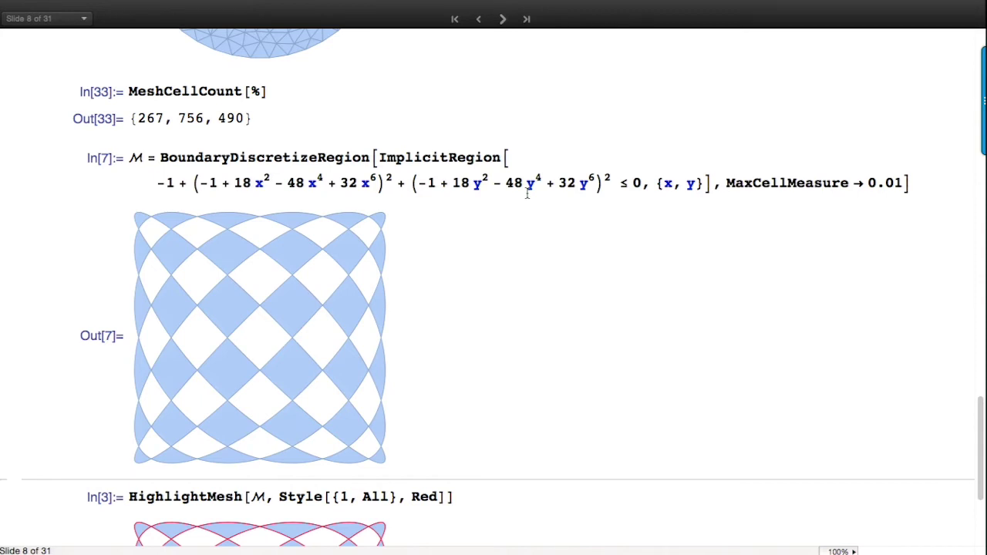
{"action": "scroll", "coordinate": [527, 194], "scroll_direction": "down", "scroll_amount": 5}
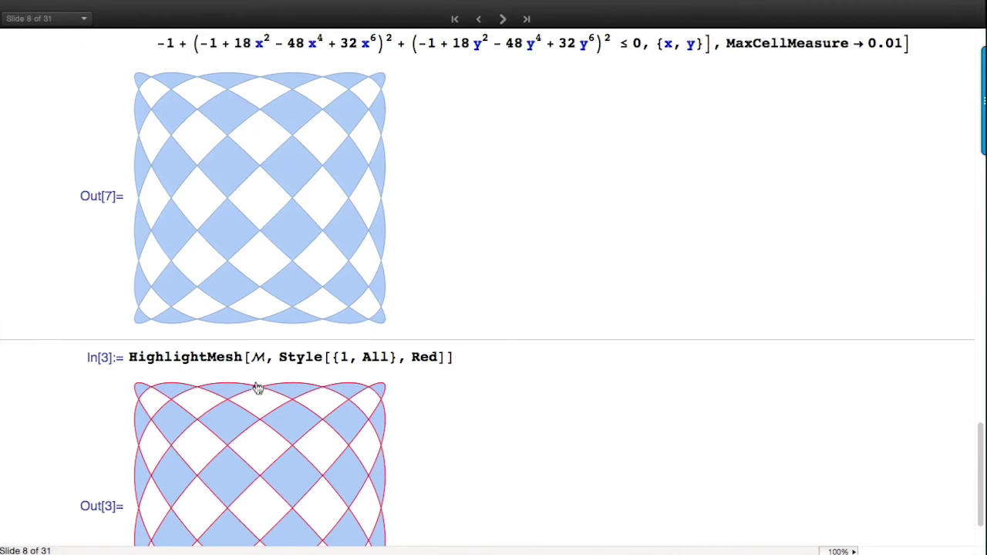
Step: Highlight the {1, All} specification in HighlightMesh, then advance to the Derived Regions slide
{"action": "double_click", "coordinate": [218, 359]}
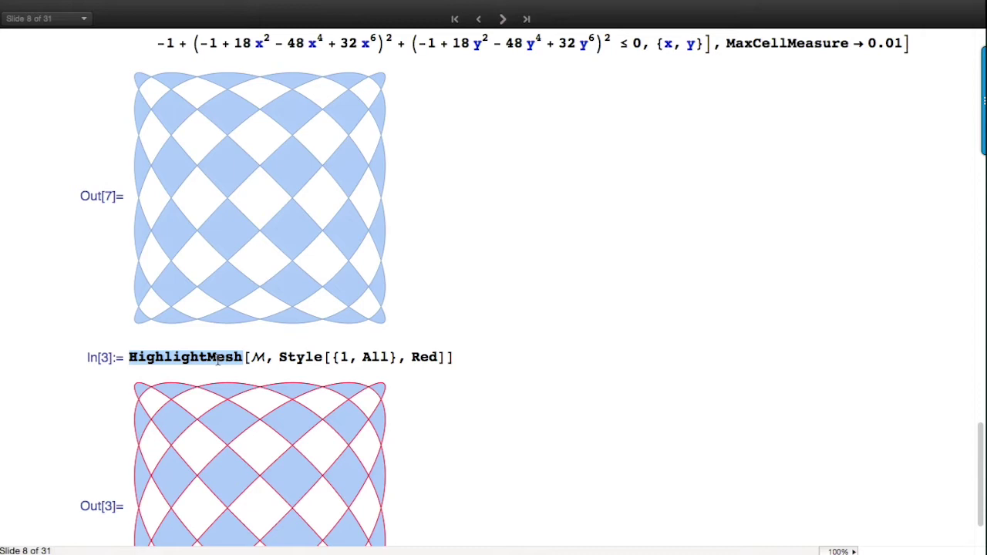
{"action": "left_click", "coordinate": [498, 355]}
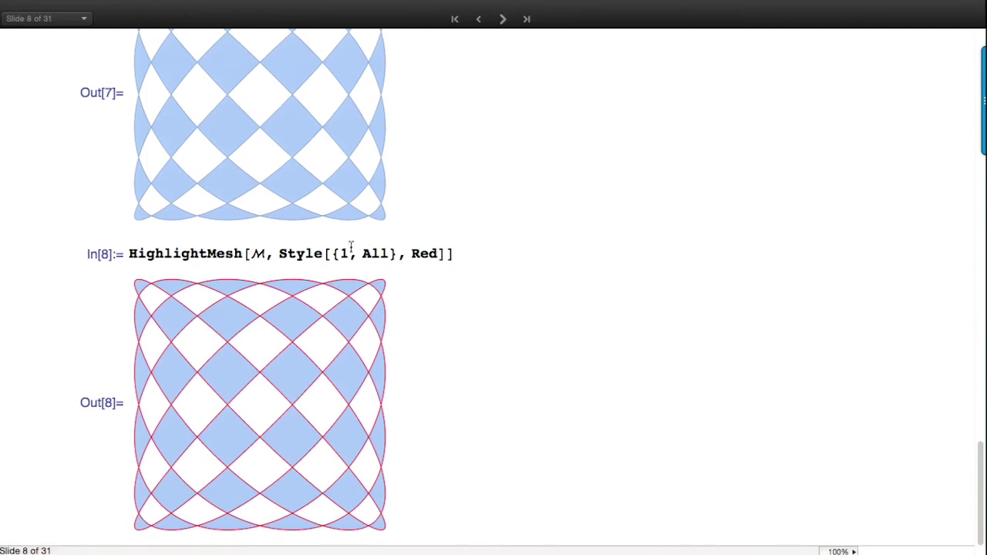
{"action": "left_click", "coordinate": [334, 253]}
{"action": "left_click", "coordinate": [339, 253]}
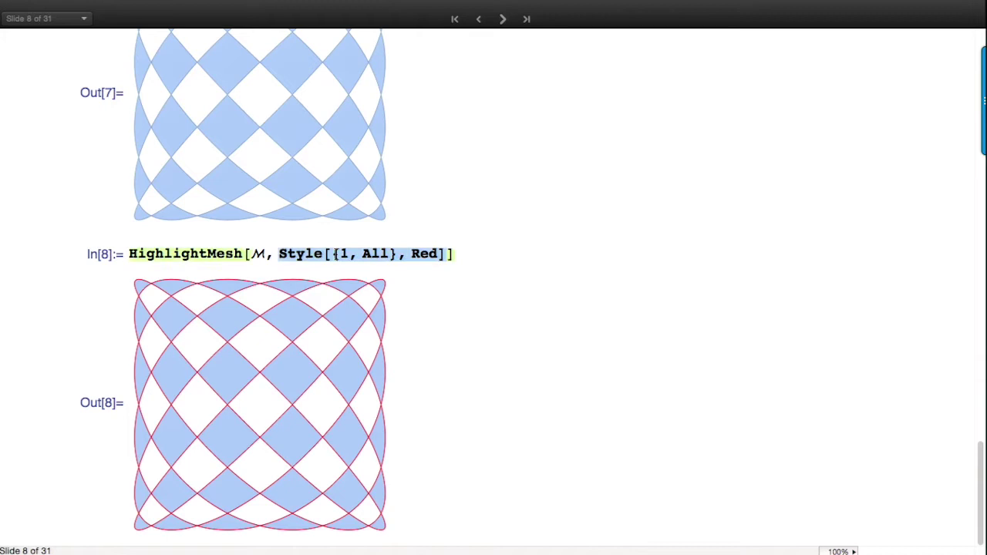
{"action": "double_click", "coordinate": [336, 254]}
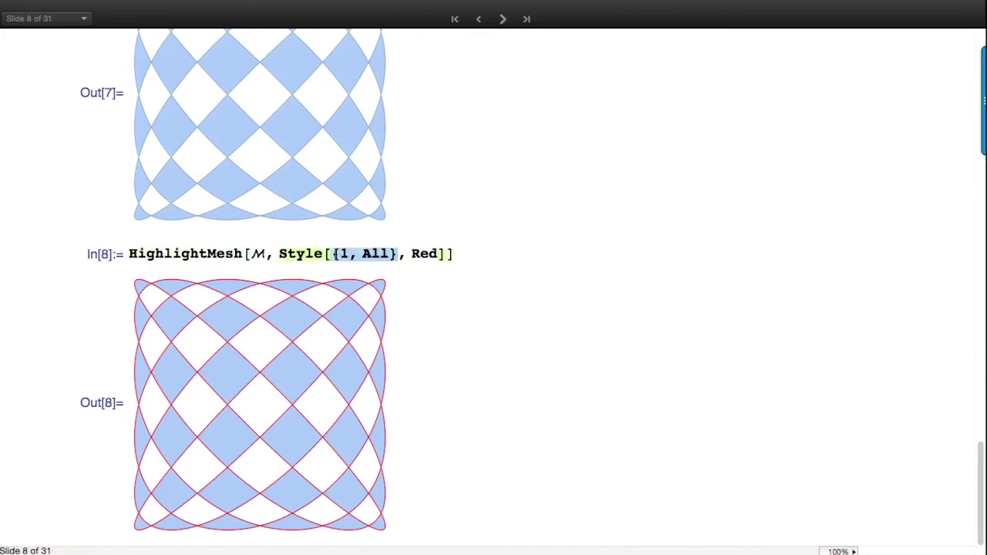
{"action": "scroll", "coordinate": [431, 60], "scroll_direction": "up", "scroll_amount": 5}
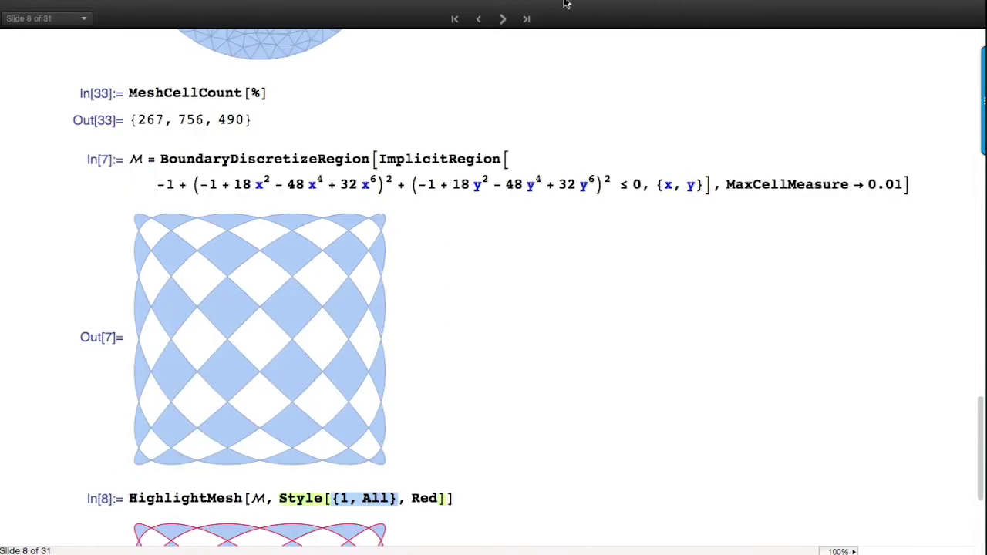
{"action": "left_click", "coordinate": [503, 19]}
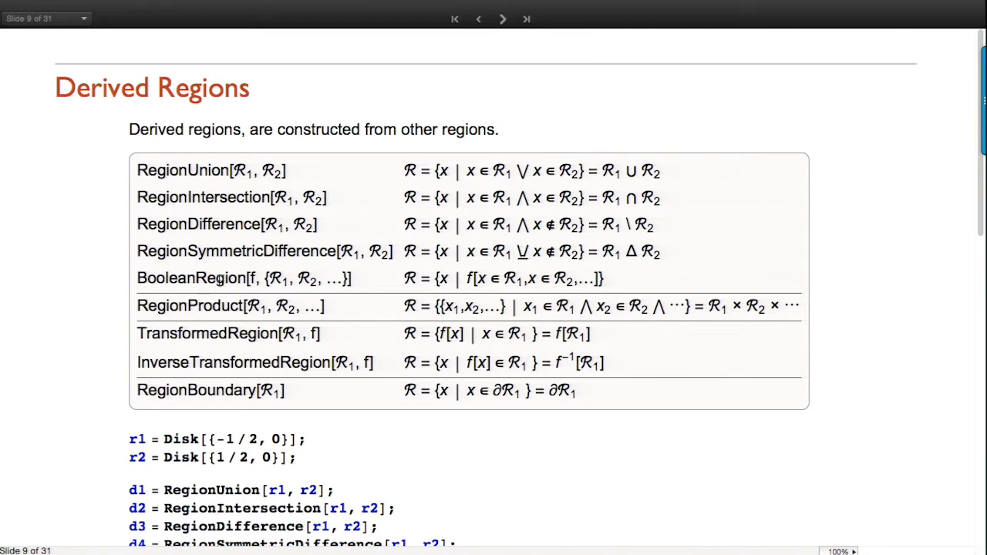
{"action": "double_click", "coordinate": [220, 279]}
{"action": "left_click", "coordinate": [219, 279]}
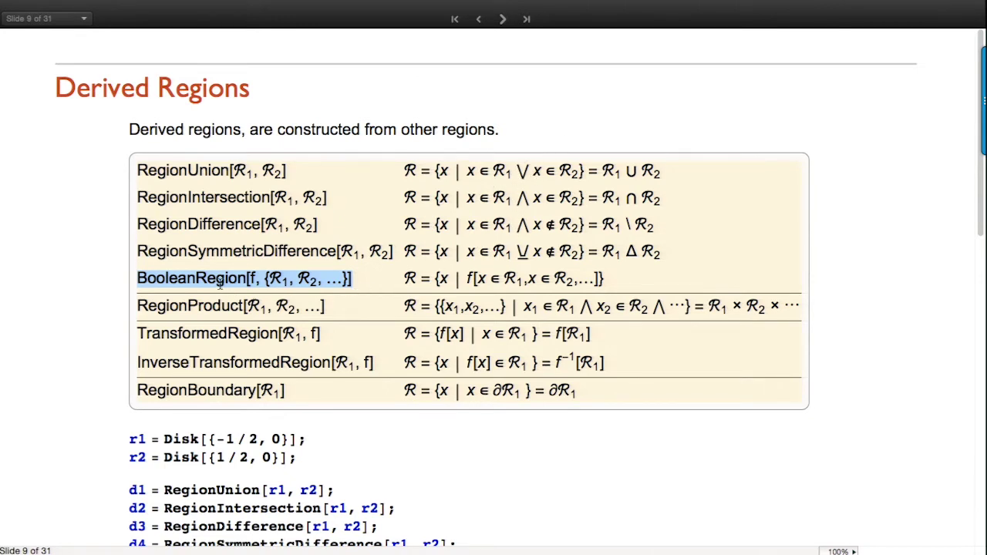
{"action": "scroll", "coordinate": [232, 280], "scroll_direction": "down", "scroll_amount": 3}
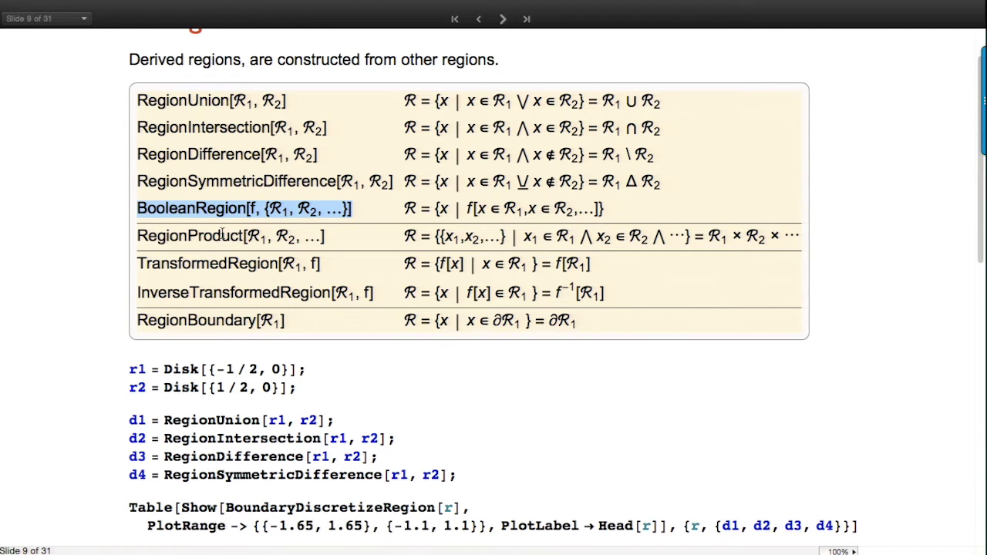
{"action": "scroll", "coordinate": [222, 234], "scroll_direction": "down", "scroll_amount": 3}
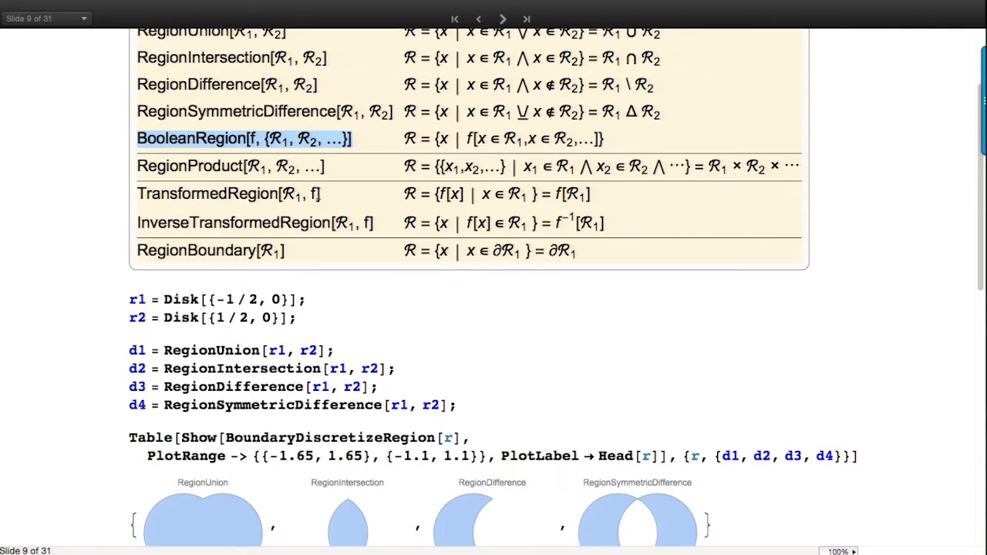
{"action": "double_click", "coordinate": [313, 194]}
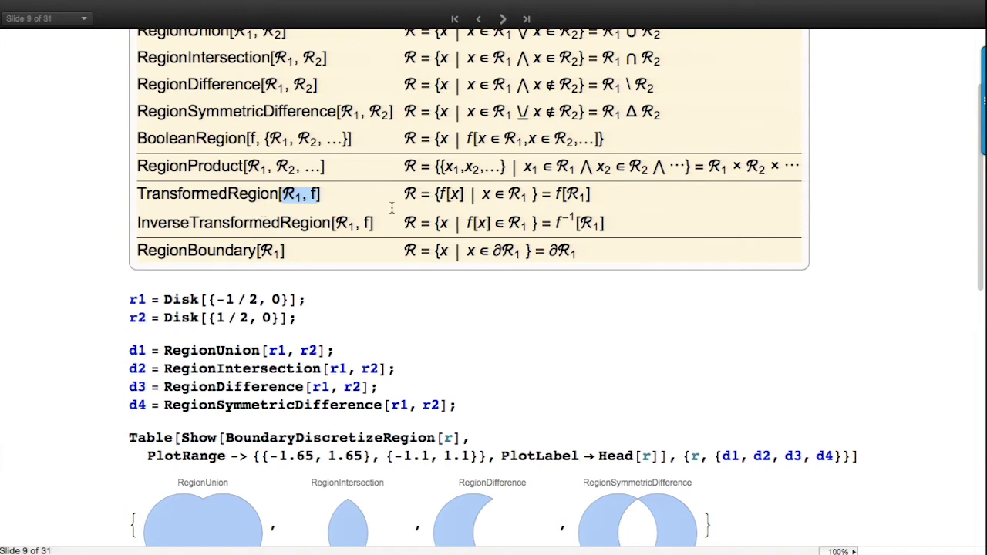
{"action": "scroll", "coordinate": [667, 212], "scroll_direction": "down", "scroll_amount": 3}
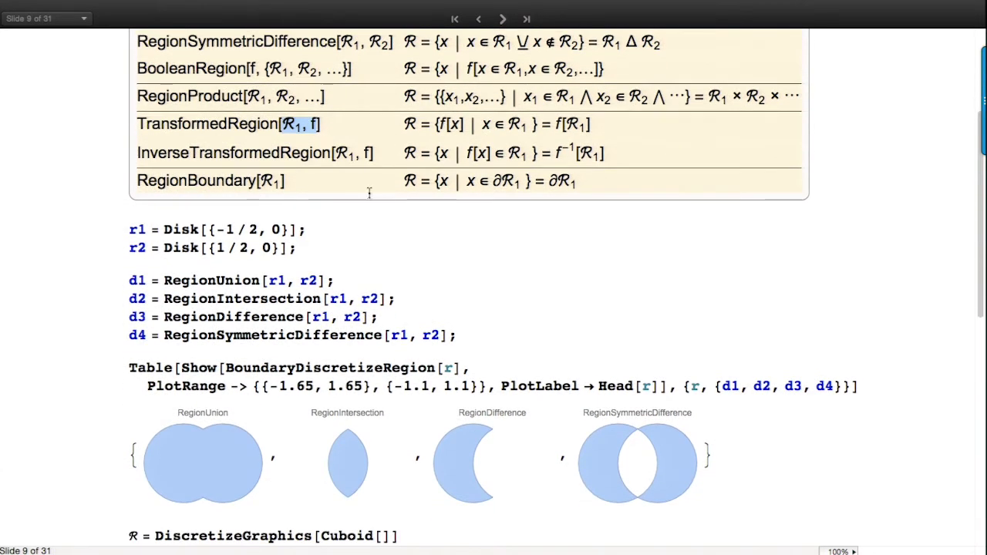
Step: Evaluate the r1, r2 disk definitions and the d1–d4 derived region definitions
{"action": "left_click", "coordinate": [348, 228]}
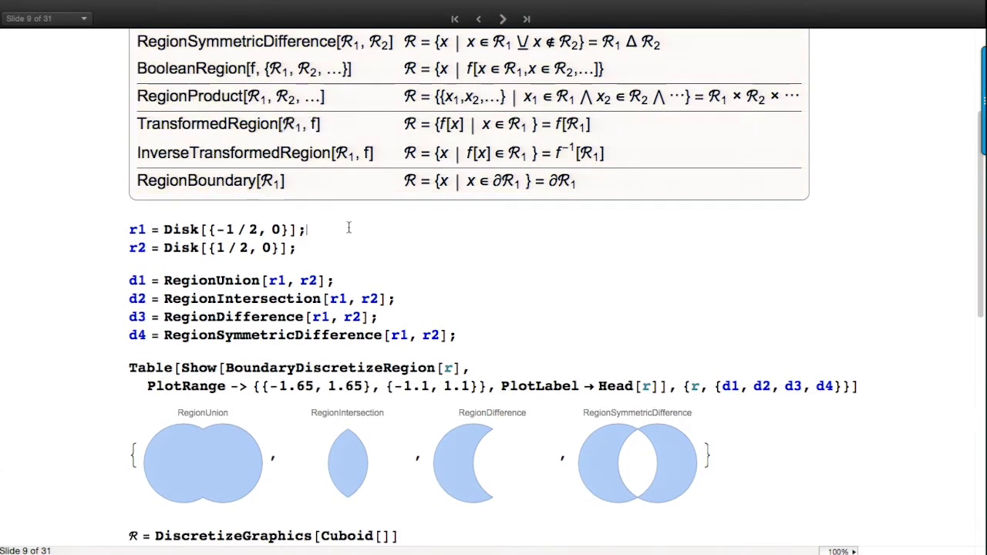
{"action": "key", "text": "shift+Return"}
{"action": "left_click", "coordinate": [450, 303]}
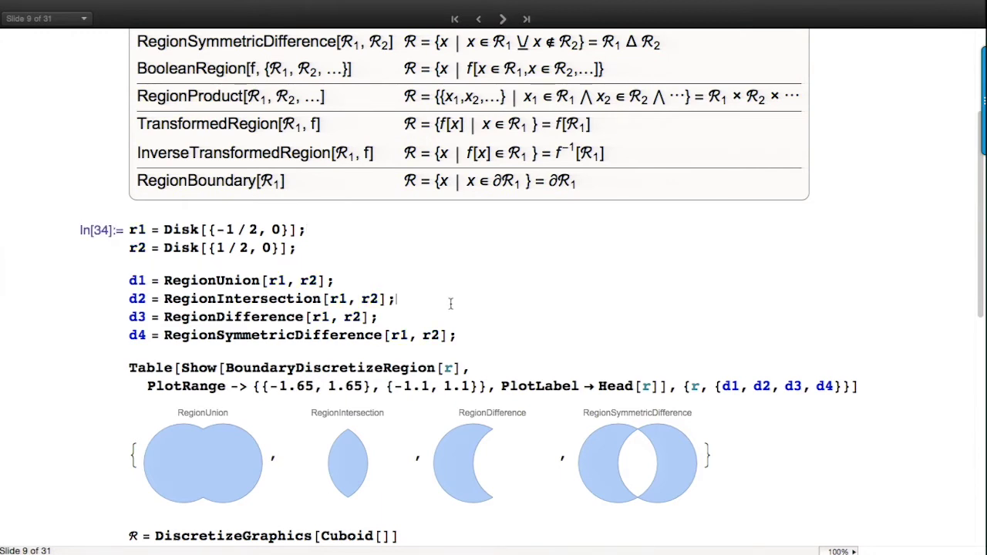
{"action": "key", "text": "shift+Return"}
{"action": "scroll", "coordinate": [463, 309], "scroll_direction": "down", "scroll_amount": 3}
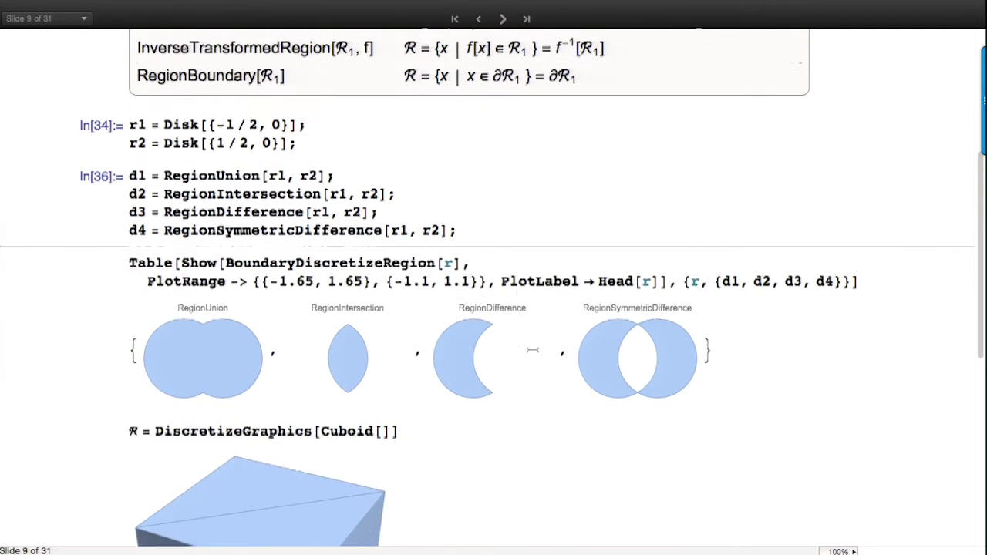
Step: Plot the union, intersection, difference and symmetric difference, and discretize Cuboid[]
{"action": "left_click", "coordinate": [501, 260]}
{"action": "key", "text": "shift+Return"}
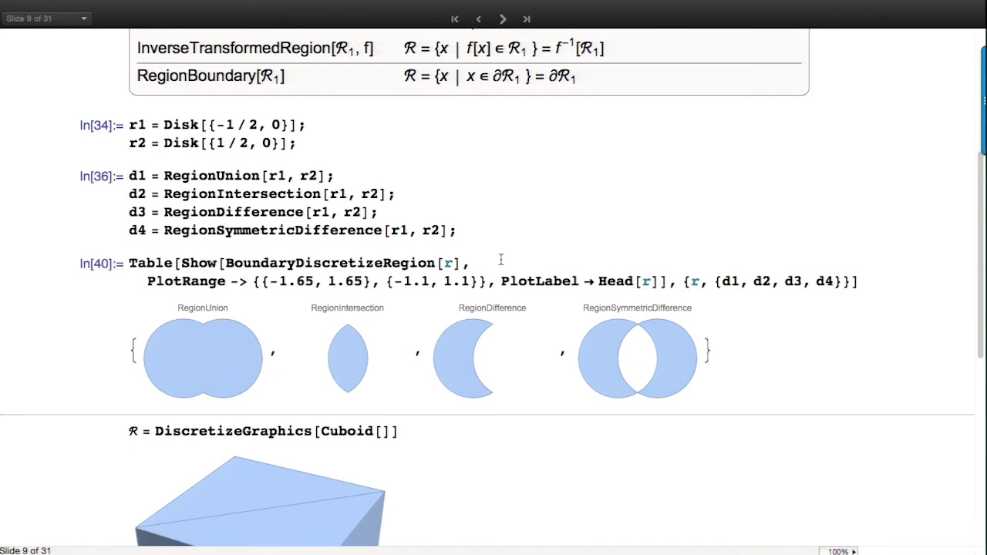
{"action": "scroll", "coordinate": [502, 260], "scroll_direction": "down", "scroll_amount": 4}
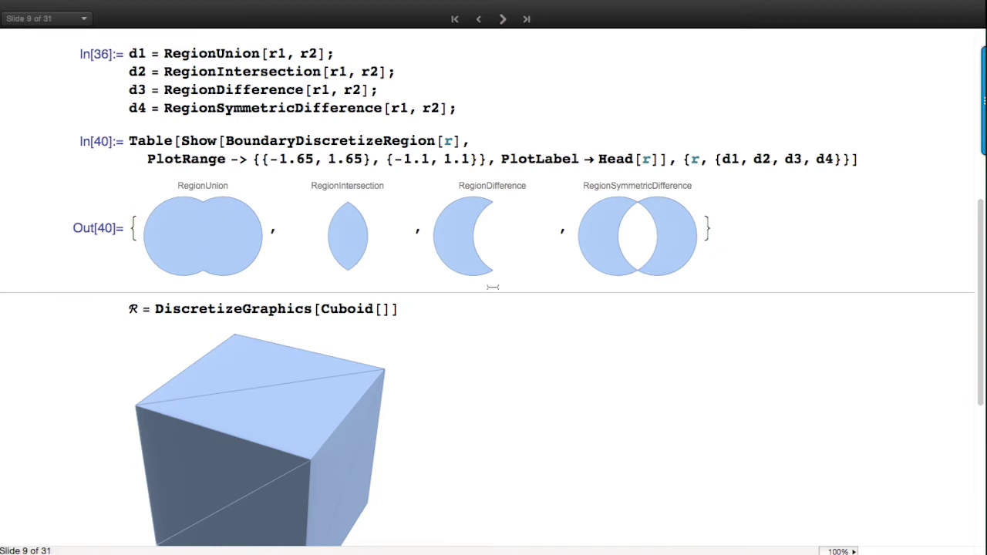
{"action": "left_click", "coordinate": [457, 303]}
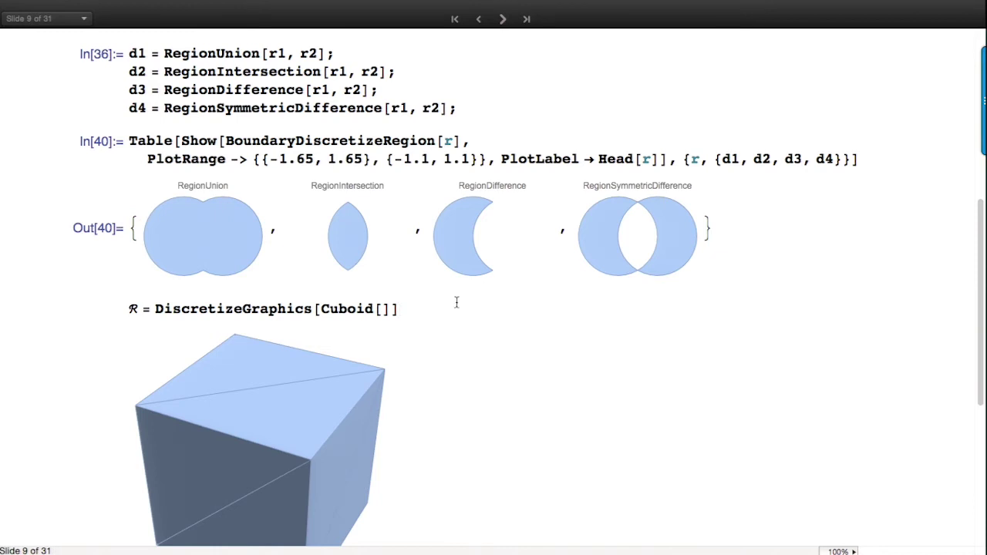
{"action": "key", "text": "shift+Return"}
{"action": "scroll", "coordinate": [457, 303], "scroll_direction": "down", "scroll_amount": 8}
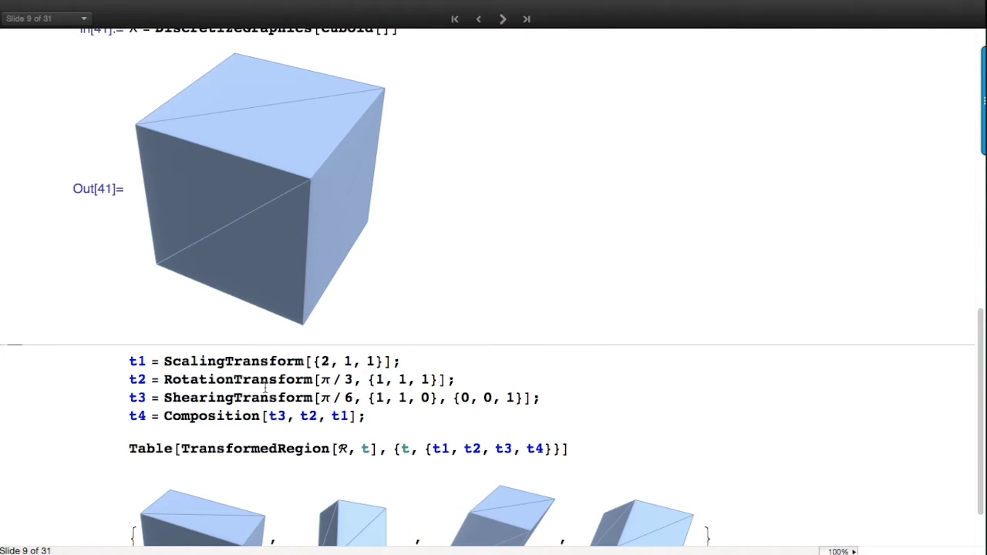
Step: Evaluate the t1–t4 transforms and the TransformedRegion table of four transformed cubes
{"action": "left_click", "coordinate": [391, 424]}
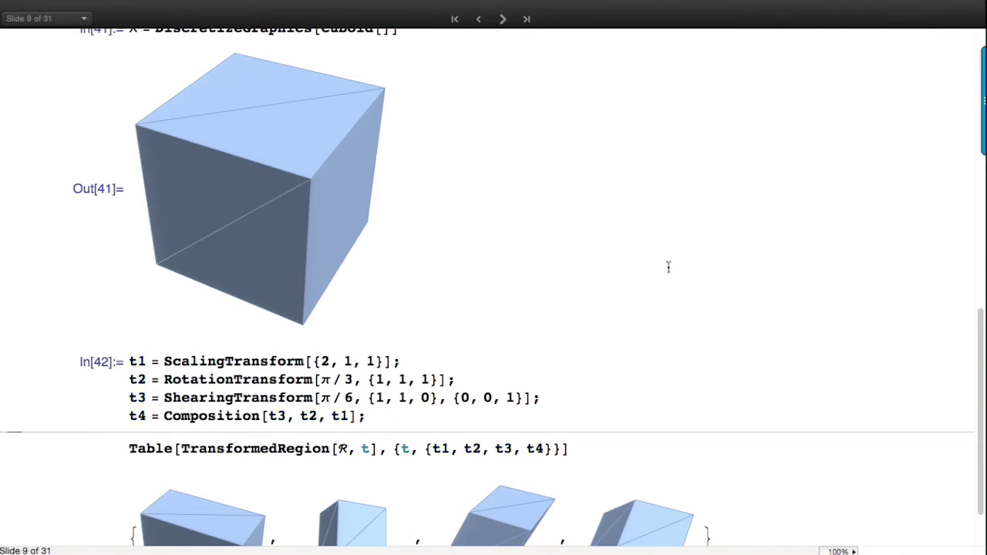
{"action": "scroll", "coordinate": [667, 266], "scroll_direction": "down", "scroll_amount": 2}
{"action": "left_click", "coordinate": [590, 376]}
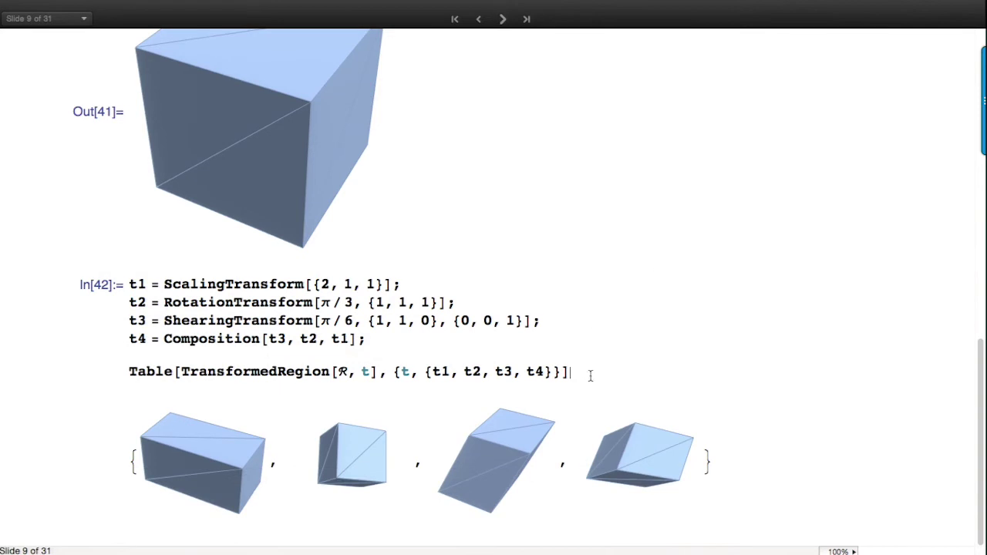
{"action": "key", "text": "shift+Return"}
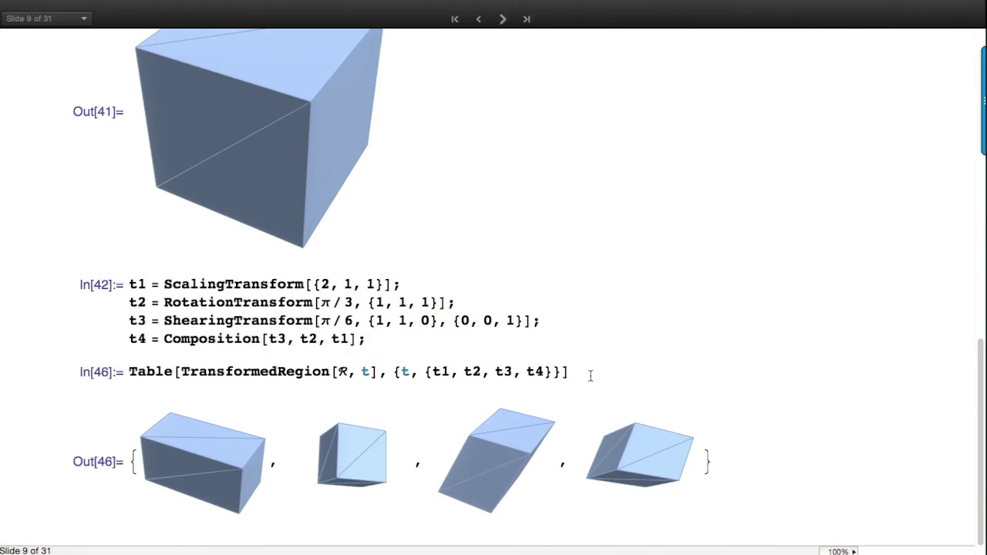
{"action": "scroll", "coordinate": [589, 376], "scroll_direction": "up", "scroll_amount": 2}
{"action": "scroll", "coordinate": [590, 376], "scroll_direction": "up", "scroll_amount": 1}
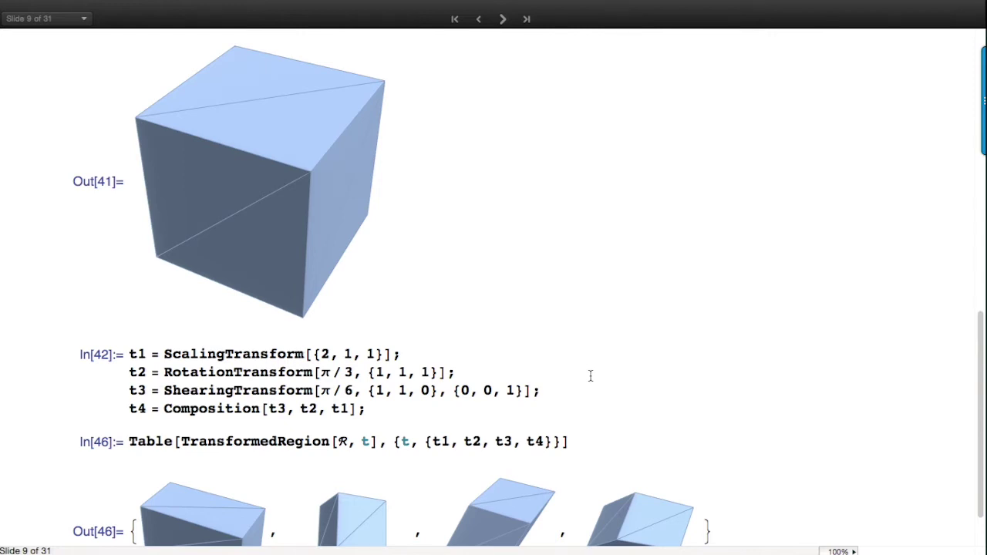
Step: Go to the Region Properties slide and highlight RegionEmbeddingDimension and RegionDimension
{"action": "left_click", "coordinate": [502, 20]}
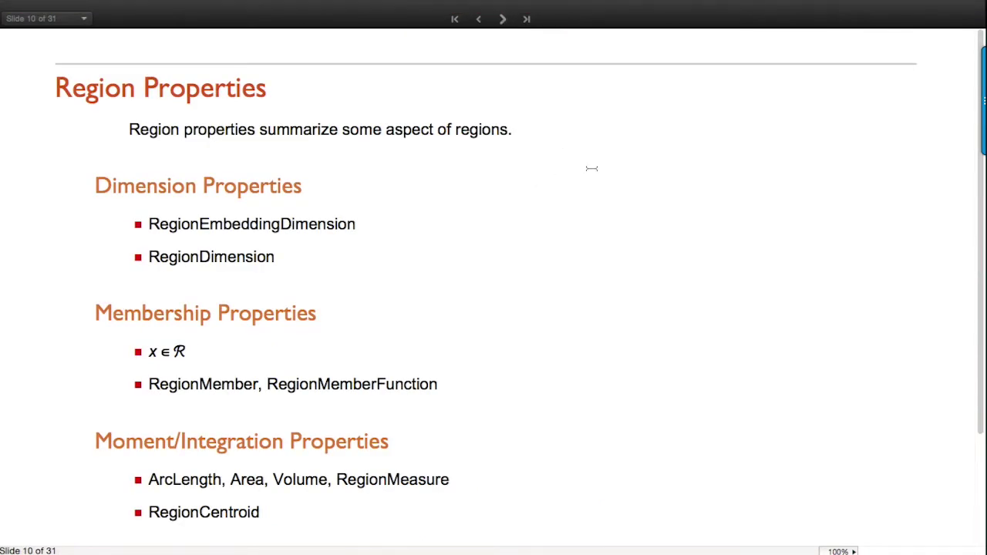
{"action": "scroll", "coordinate": [592, 168], "scroll_direction": "down", "scroll_amount": 2}
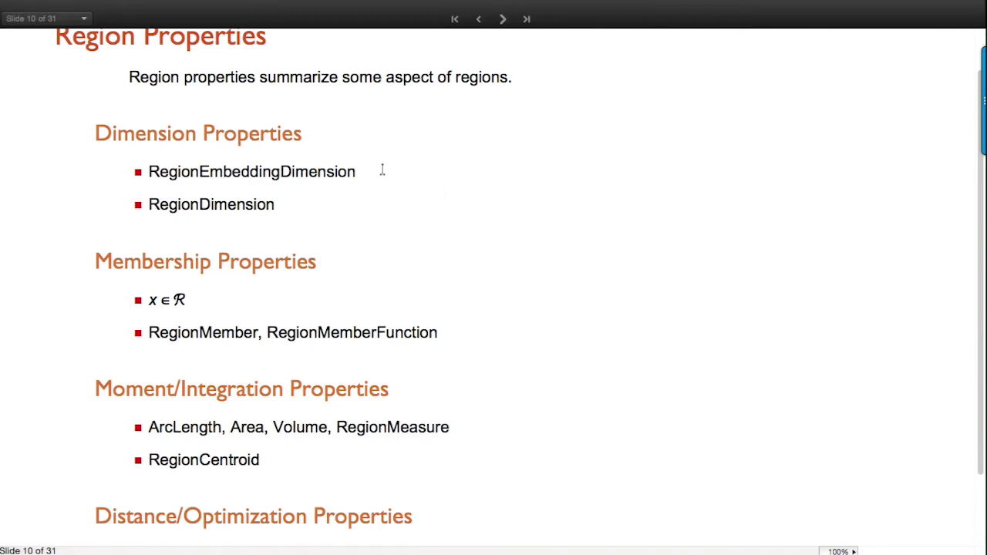
{"action": "double_click", "coordinate": [314, 173]}
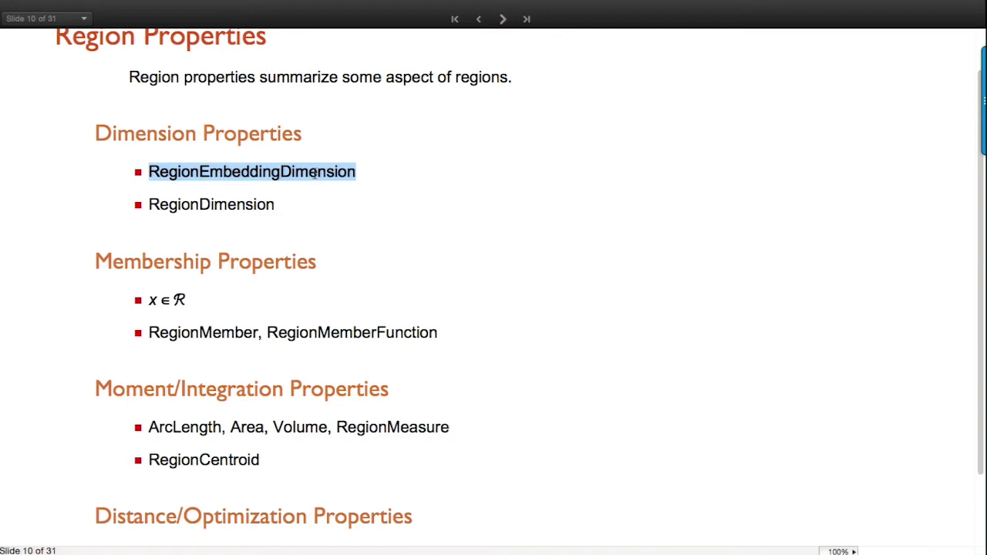
{"action": "double_click", "coordinate": [253, 203]}
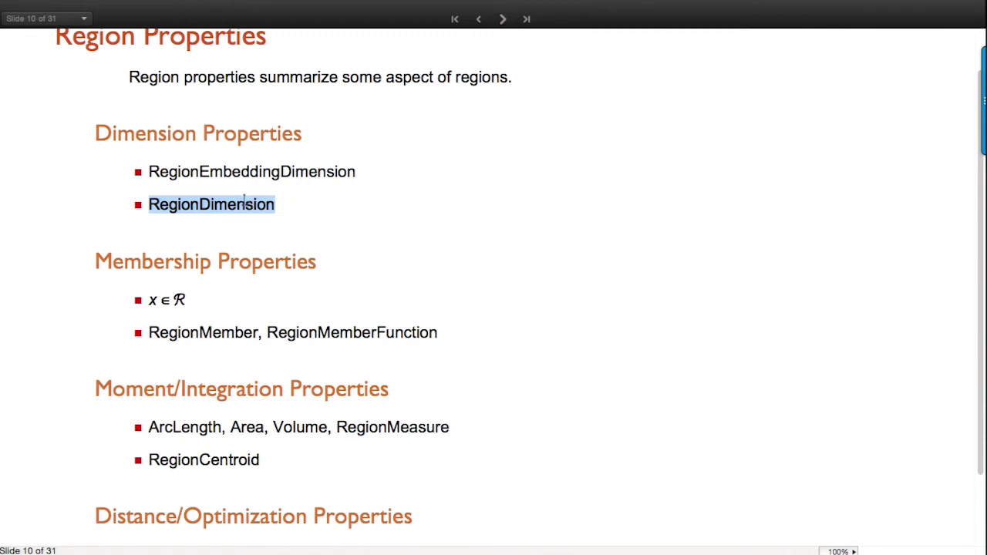
{"action": "double_click", "coordinate": [243, 204]}
{"action": "left_click", "coordinate": [425, 230]}
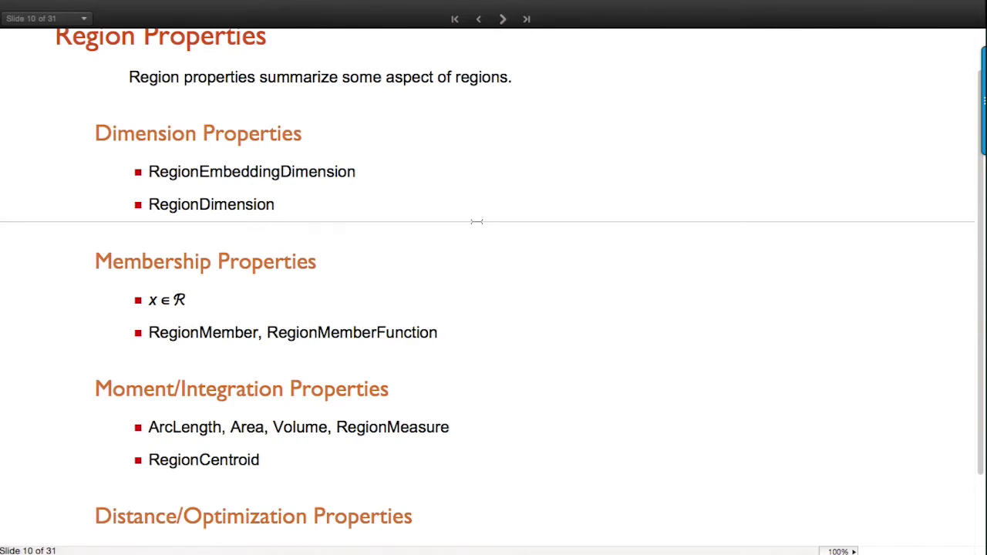
Step: Highlight RegionMeasure and RegionCentroid, then advance to the Dimension Properties slide
{"action": "scroll", "coordinate": [476, 221], "scroll_direction": "down", "scroll_amount": 1}
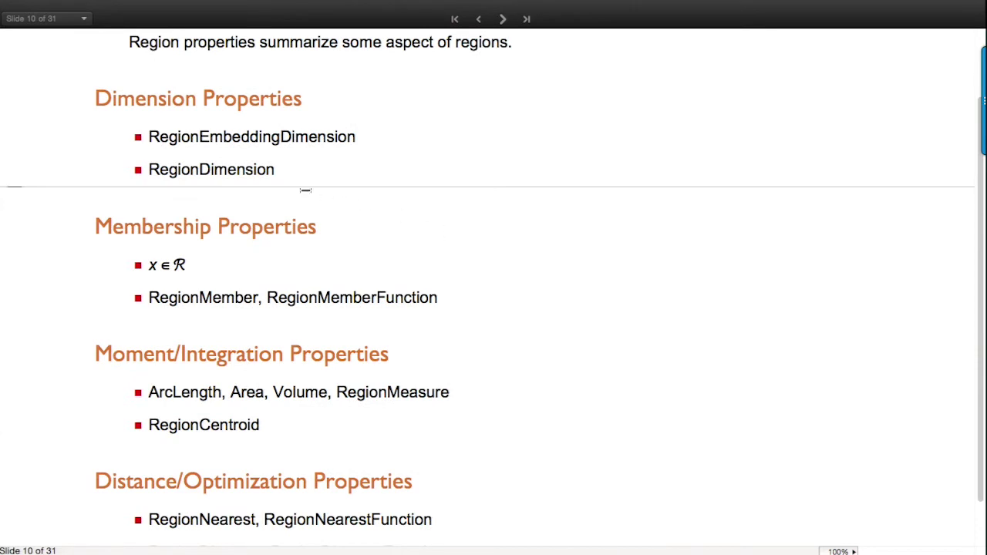
{"action": "left_click", "coordinate": [262, 270]}
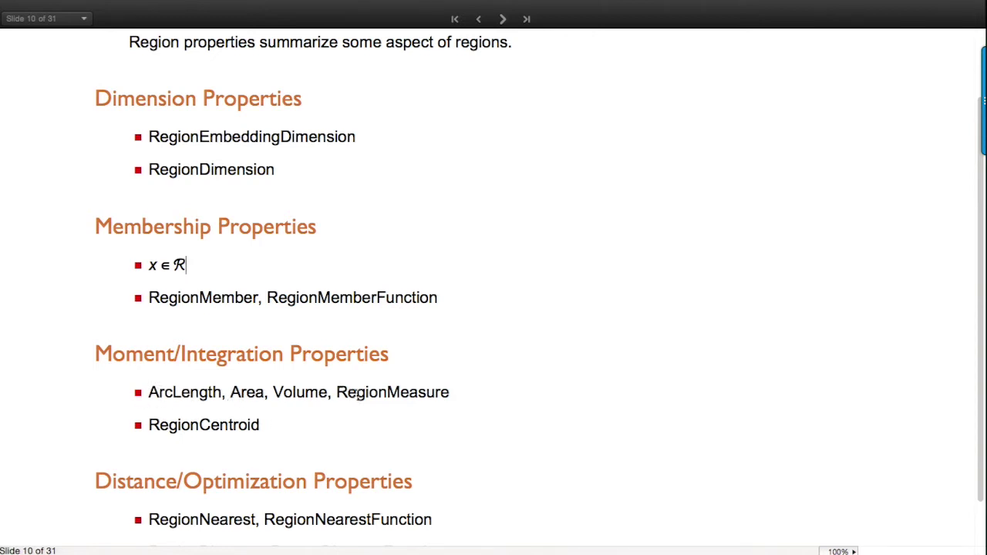
{"action": "double_click", "coordinate": [382, 393]}
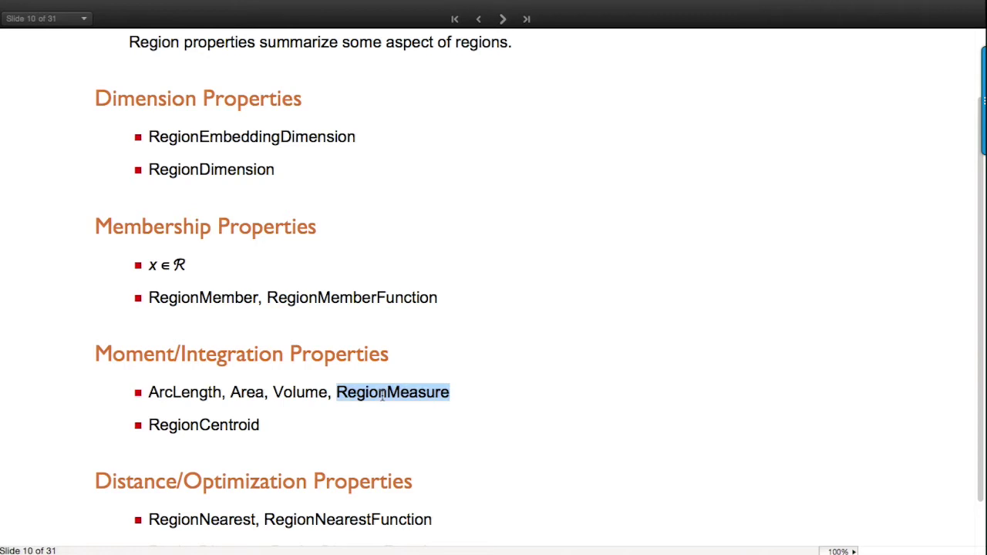
{"action": "left_click", "coordinate": [484, 374]}
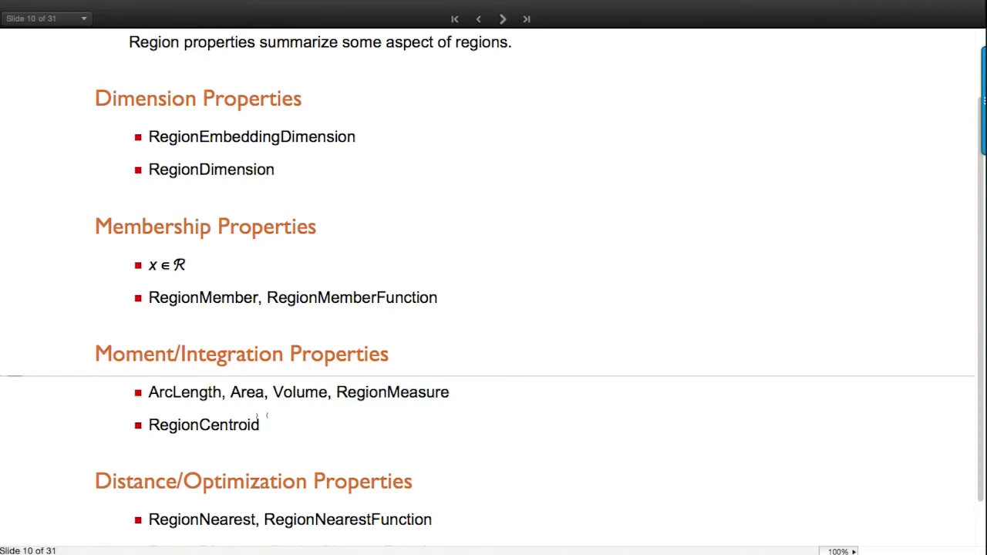
{"action": "left_click", "coordinate": [279, 422]}
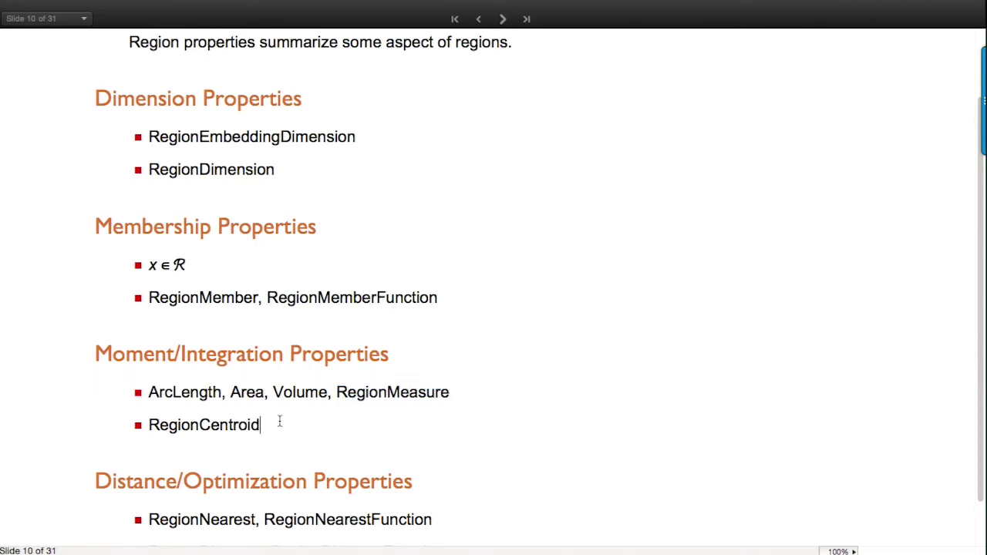
{"action": "scroll", "coordinate": [279, 422], "scroll_direction": "down", "scroll_amount": 3}
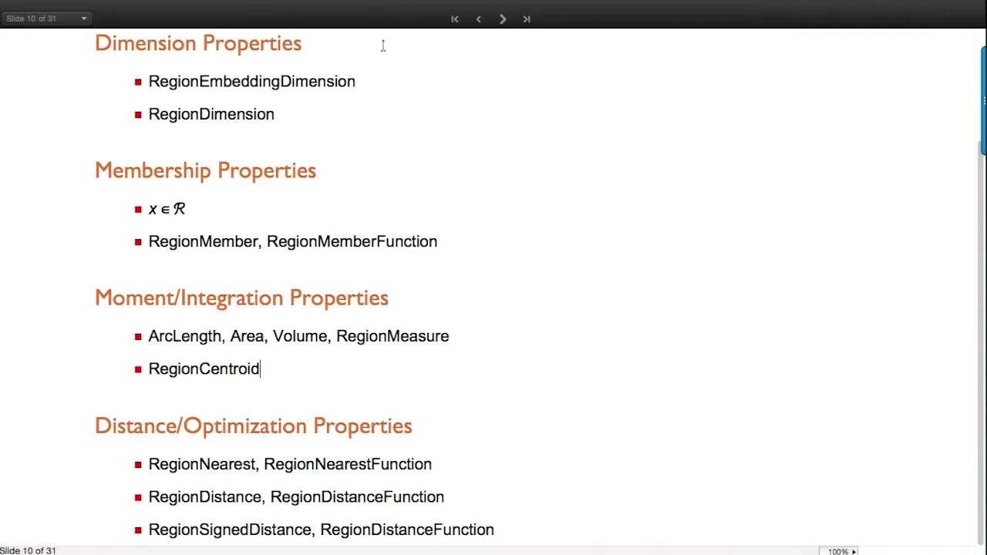
{"action": "left_click", "coordinate": [503, 19]}
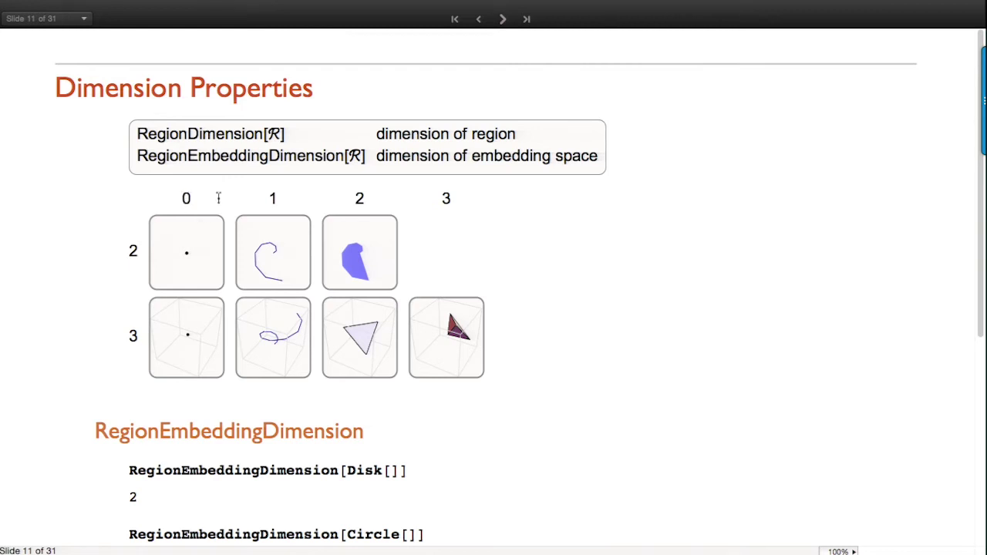
{"action": "left_click_drag", "start_coordinate": [180, 198], "coordinate": [476, 193]}
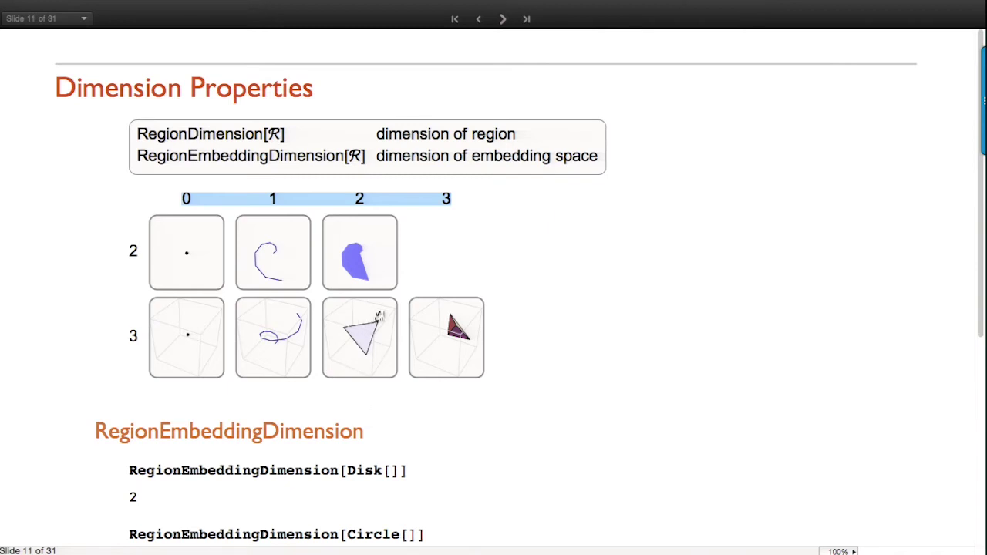
{"action": "mouse_move", "coordinate": [455, 344]}
{"action": "left_mouse_down"}
{"action": "mouse_move", "coordinate": [468, 337]}
{"action": "mouse_move", "coordinate": [454, 331]}
{"action": "mouse_move", "coordinate": [439, 346]}
{"action": "mouse_move", "coordinate": [454, 347]}
{"action": "left_mouse_up"}
Step: Evaluate the RegionEmbeddingDimension example group
{"action": "scroll", "coordinate": [648, 289], "scroll_direction": "down", "scroll_amount": 1}
{"action": "scroll", "coordinate": [647, 289], "scroll_direction": "down", "scroll_amount": 5}
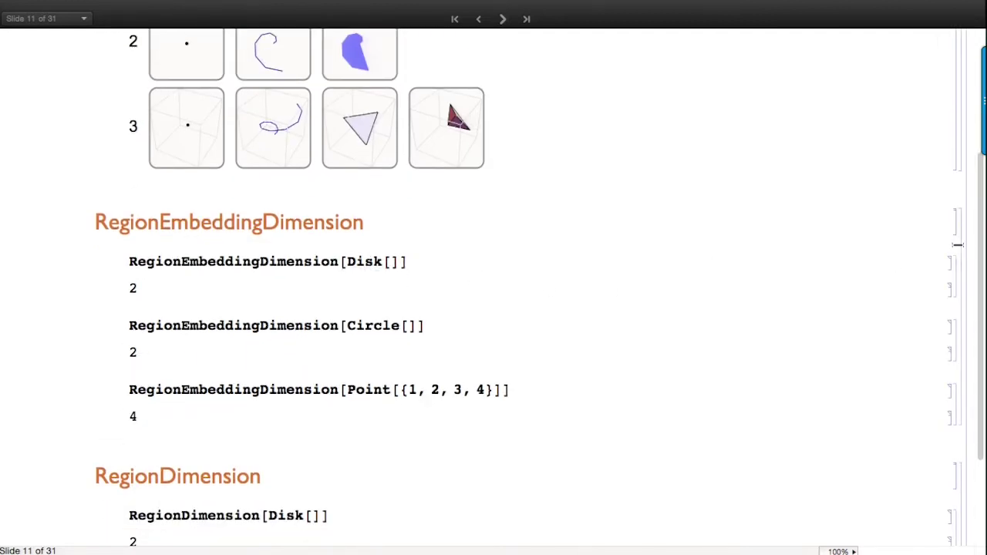
{"action": "left_click", "coordinate": [961, 243]}
{"action": "key", "text": "shift+Return"}
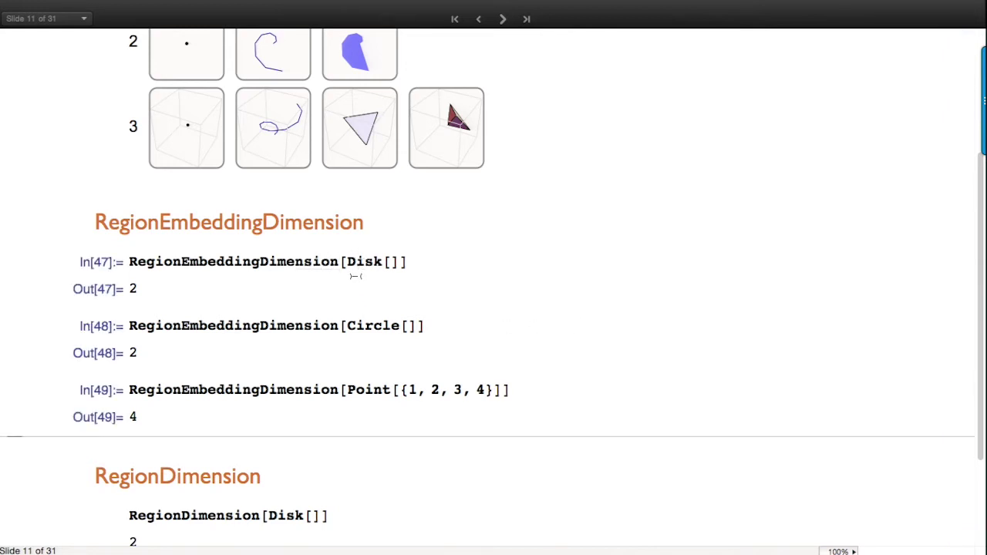
Step: Highlight Circle and the point list {1, 2, 3, 4} in the examples
{"action": "left_click", "coordinate": [365, 328]}
{"action": "double_click", "coordinate": [365, 328]}
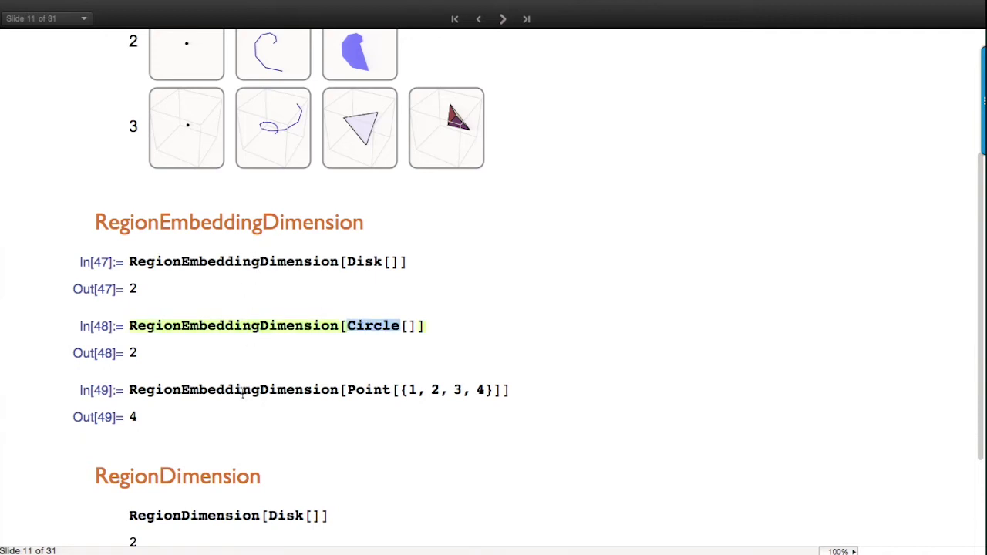
{"action": "mouse_move", "coordinate": [368, 321]}
{"action": "left_click", "coordinate": [445, 324]}
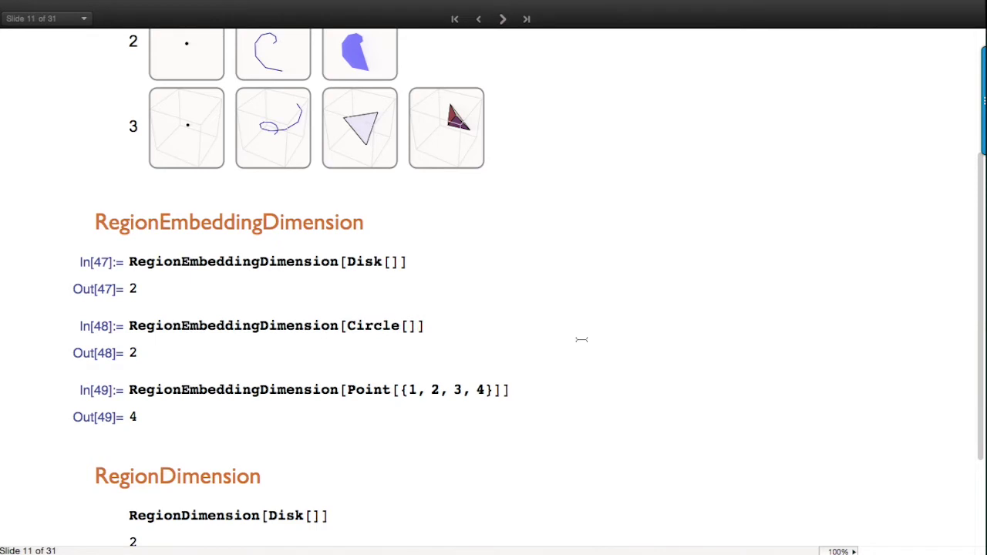
{"action": "scroll", "coordinate": [579, 340], "scroll_direction": "down", "scroll_amount": 2}
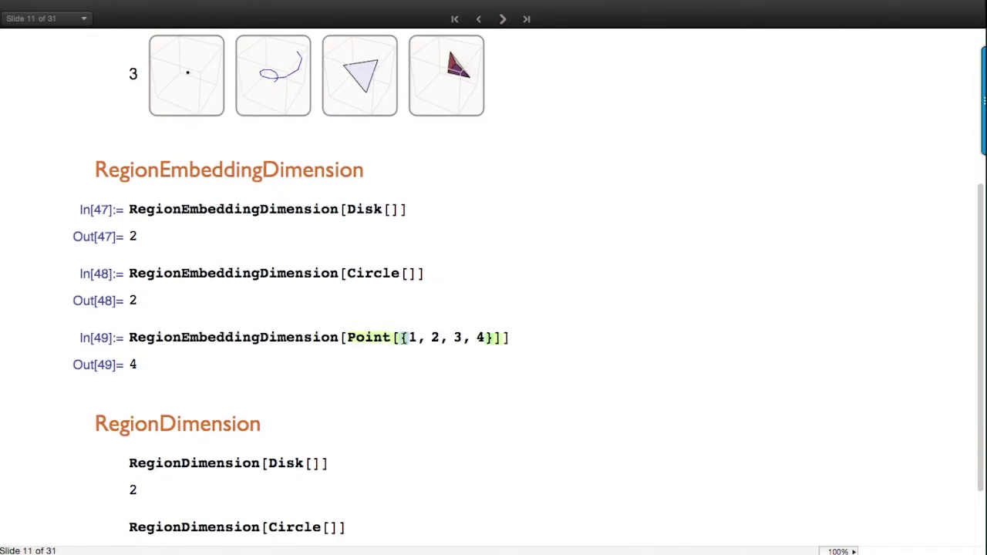
{"action": "double_click", "coordinate": [402, 337]}
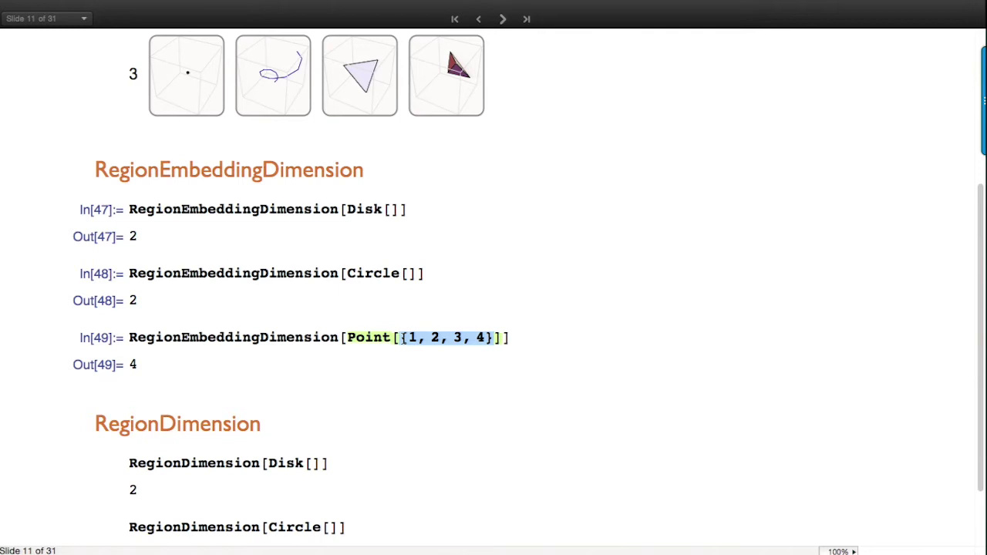
{"action": "scroll", "coordinate": [523, 349], "scroll_direction": "down", "scroll_amount": 3}
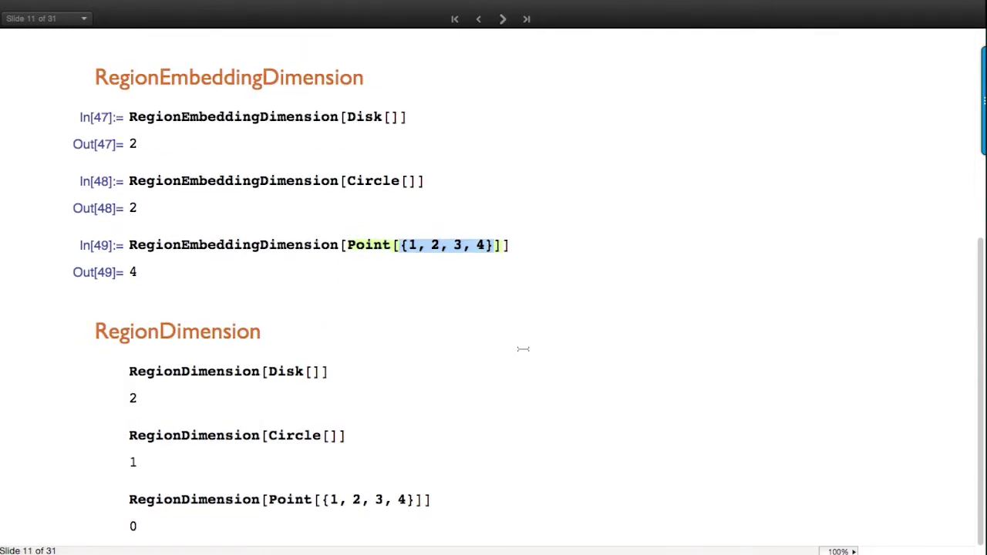
Step: Evaluate the RegionDimension examples and advance to the Membership Properties slide
{"action": "left_click", "coordinate": [287, 372]}
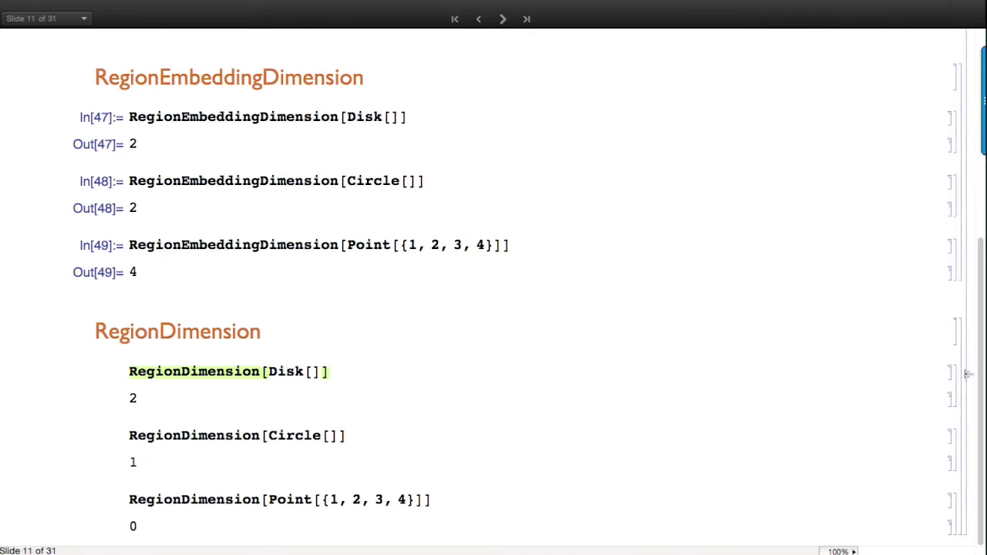
{"action": "left_click", "coordinate": [961, 375]}
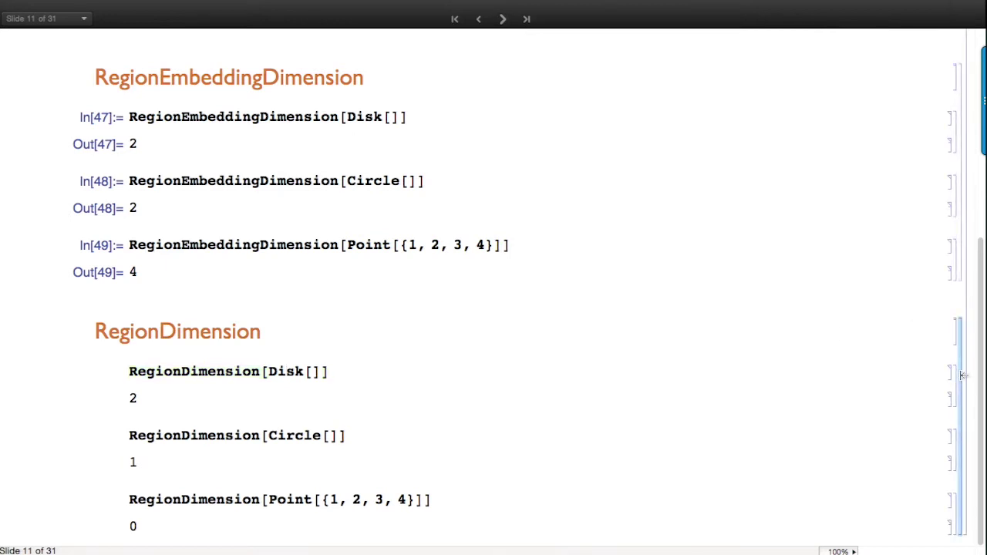
{"action": "key", "text": "shift+Return"}
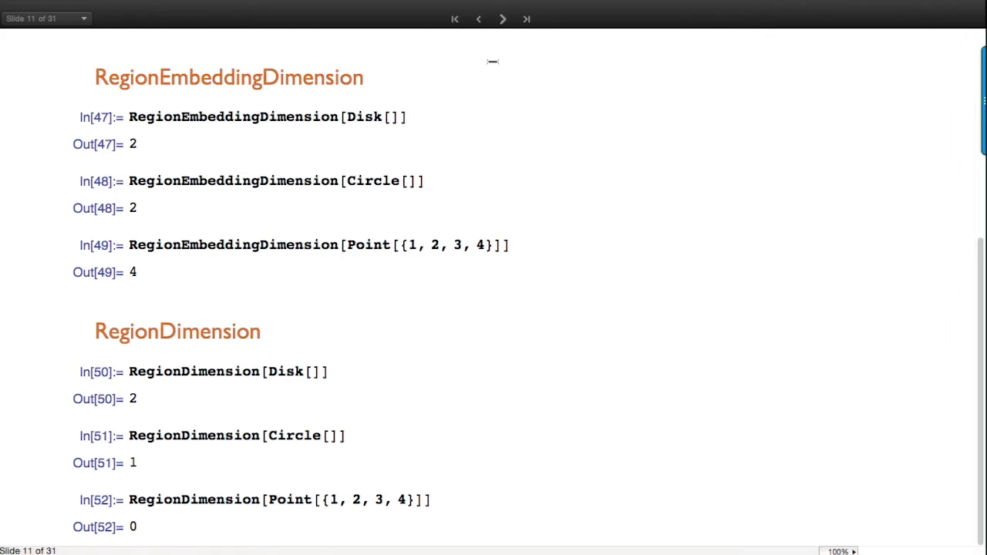
{"action": "left_click", "coordinate": [502, 19]}
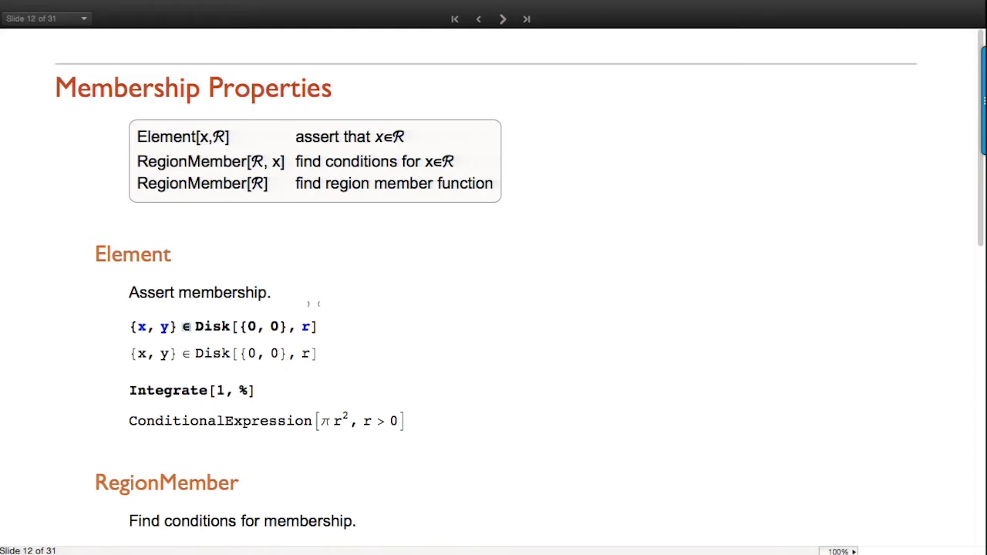
Step: Evaluate the disk membership assertion and move to the area Integrate input
{"action": "left_click", "coordinate": [339, 328]}
{"action": "key", "text": "shift+Return"}
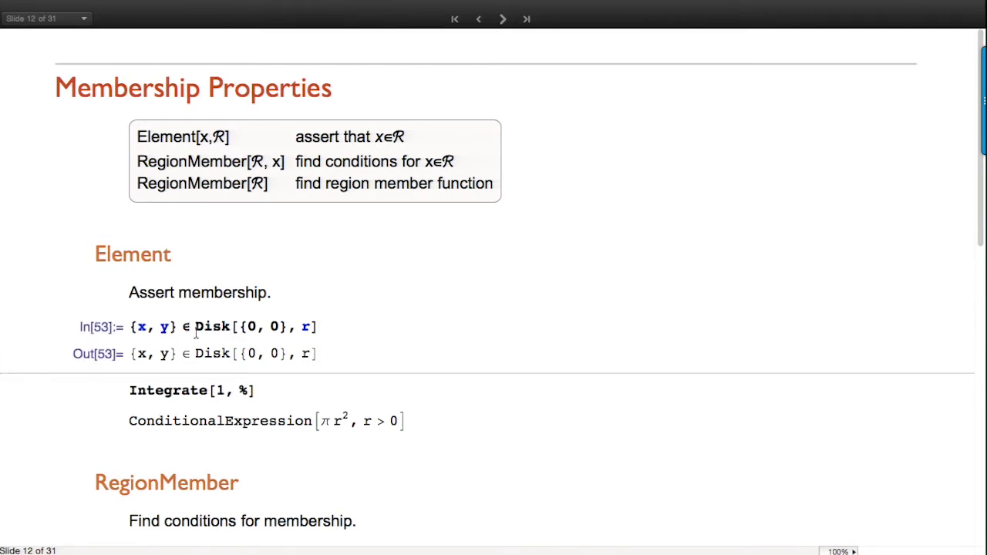
{"action": "left_click", "coordinate": [263, 391]}
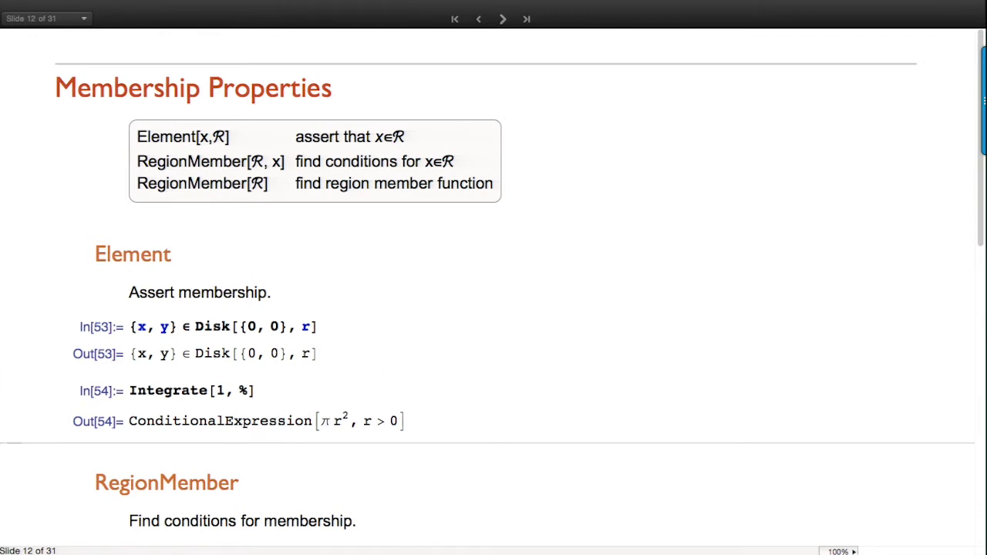
{"action": "scroll", "coordinate": [734, 312], "scroll_direction": "down", "scroll_amount": 5}
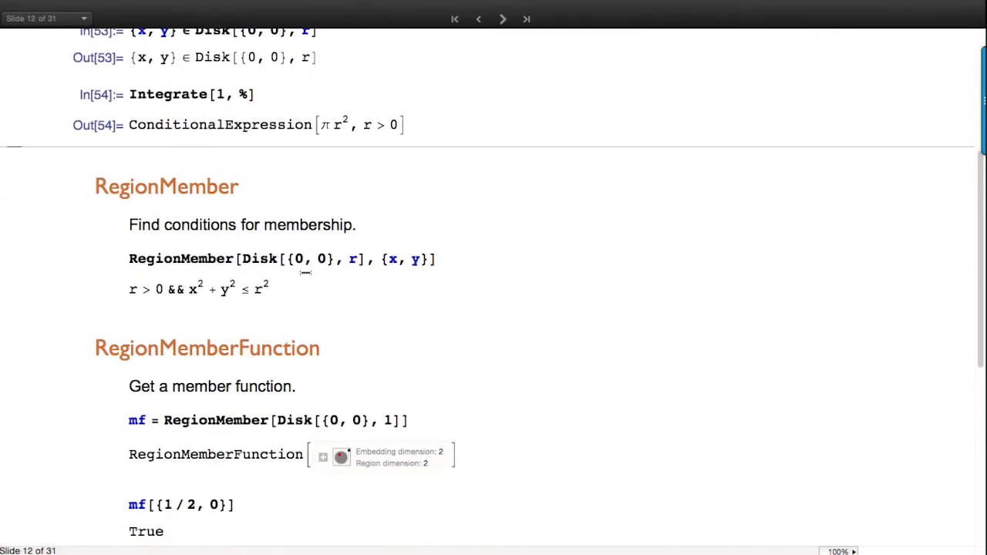
Step: Evaluate RegionMember[Disk[{0, 0}, r], {x, y}], giving r > 0 && x² + y² ≤ r²
{"action": "left_click", "coordinate": [259, 259]}
{"action": "triple_click", "coordinate": [260, 258]}
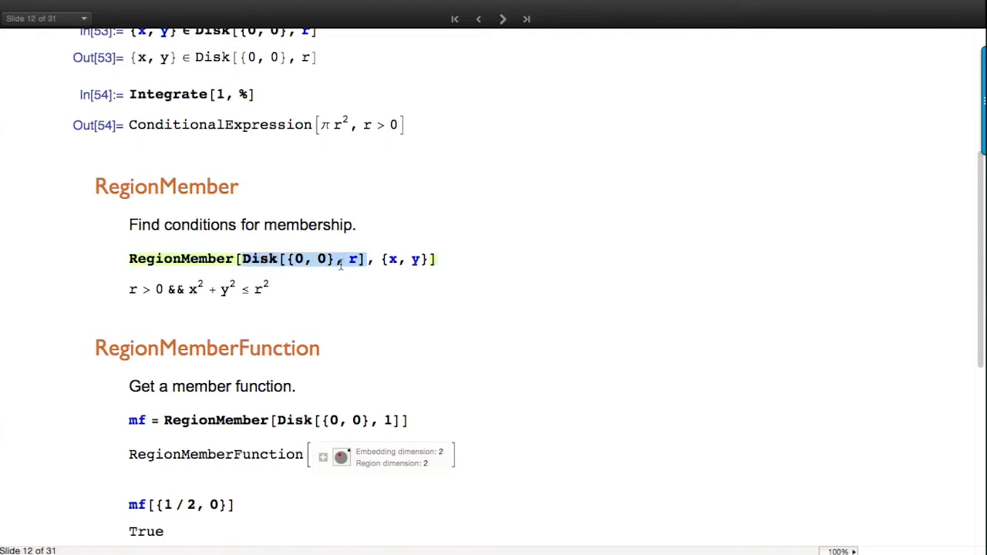
{"action": "double_click", "coordinate": [384, 259]}
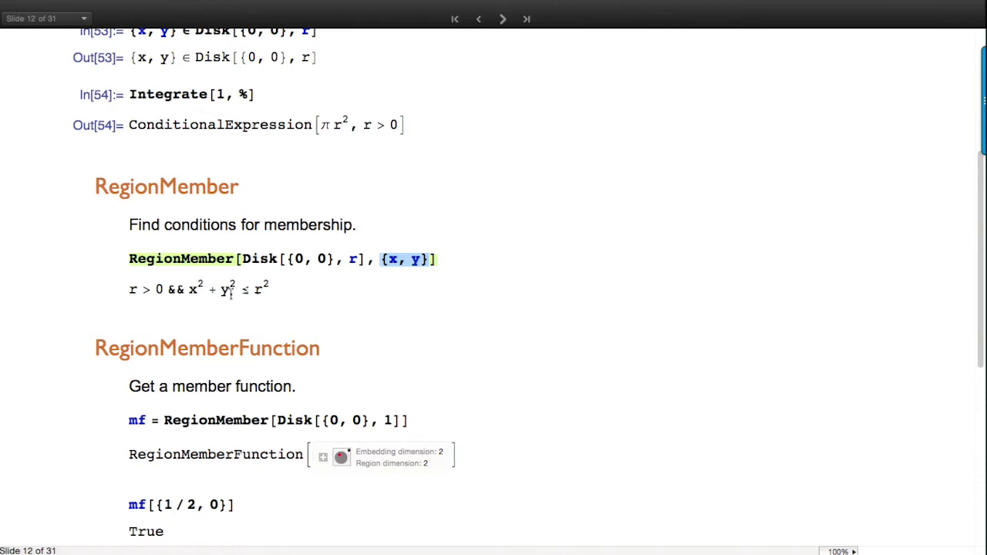
{"action": "left_click", "coordinate": [493, 258]}
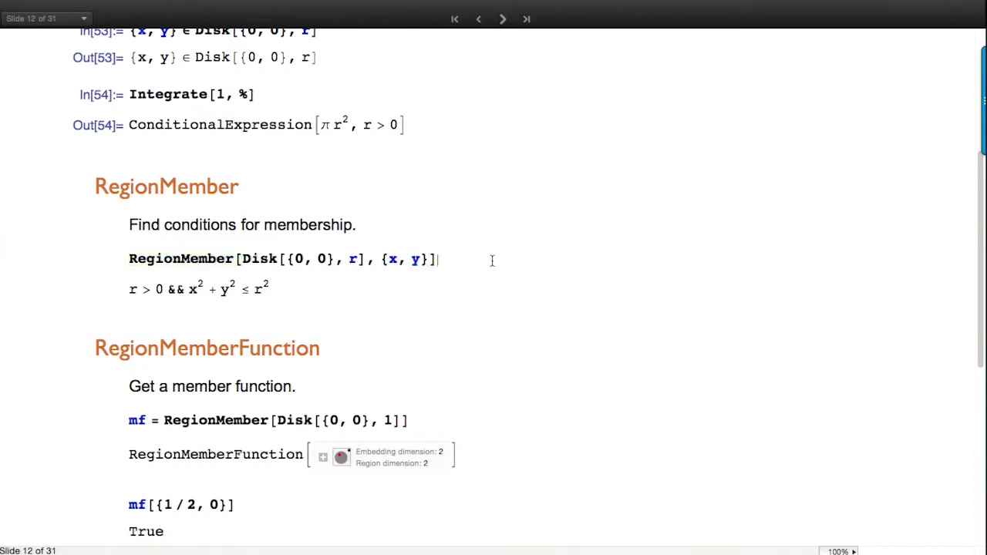
{"action": "key", "text": "shift+Return"}
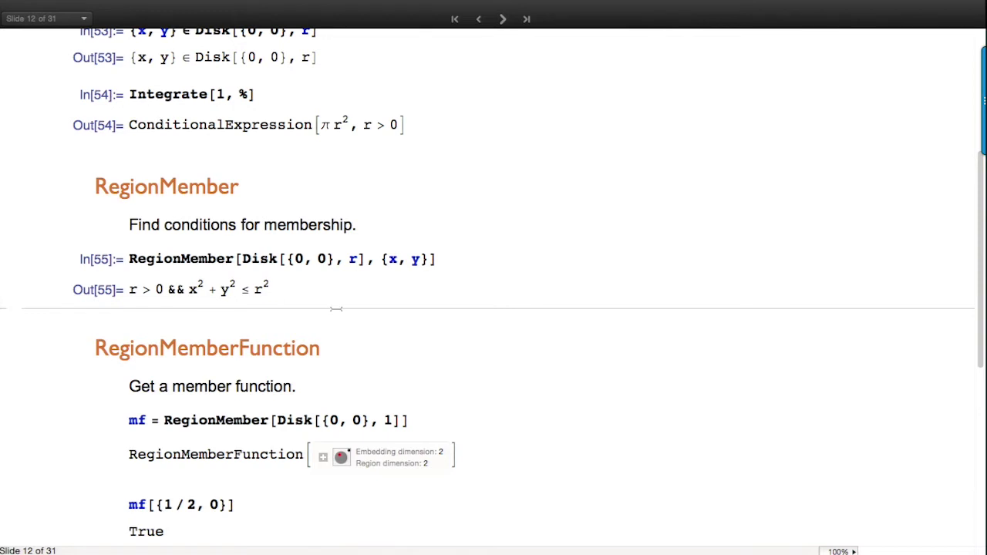
Step: Define mf as the unit disk's RegionMemberFunction and test mf[{1/2, 0}], returning True
{"action": "scroll", "coordinate": [336, 309], "scroll_direction": "down", "scroll_amount": 1}
{"action": "scroll", "coordinate": [337, 309], "scroll_direction": "down", "scroll_amount": 2}
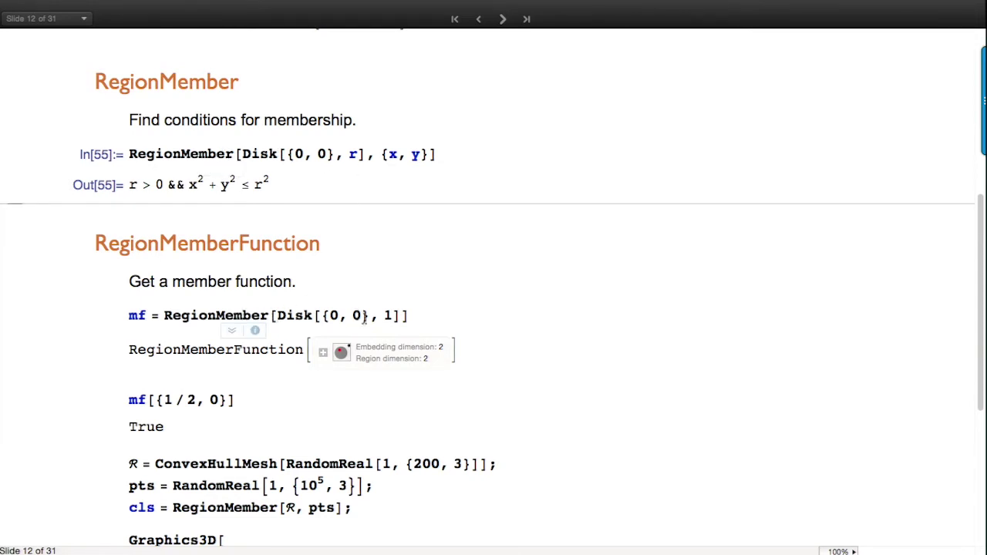
{"action": "left_click", "coordinate": [425, 313]}
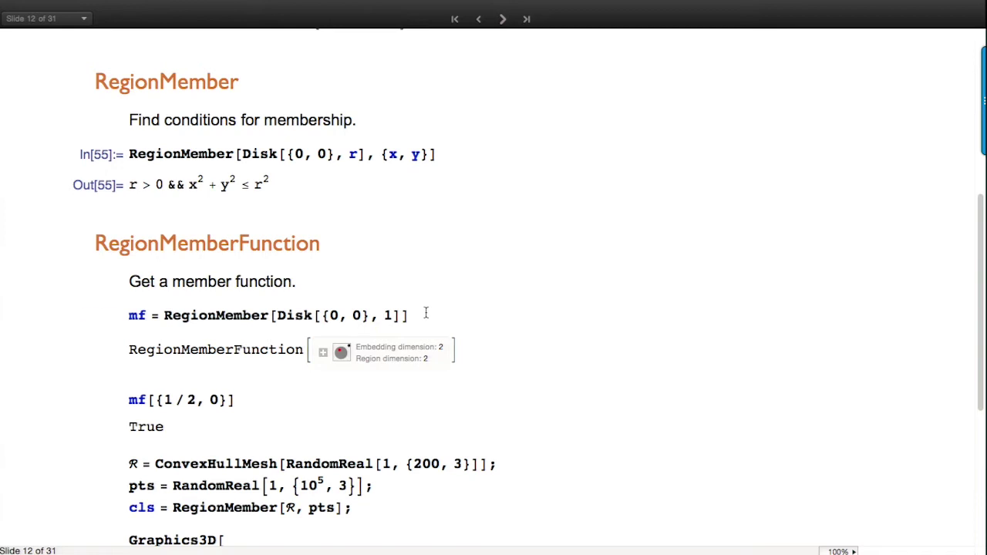
{"action": "key", "text": "shift+Return"}
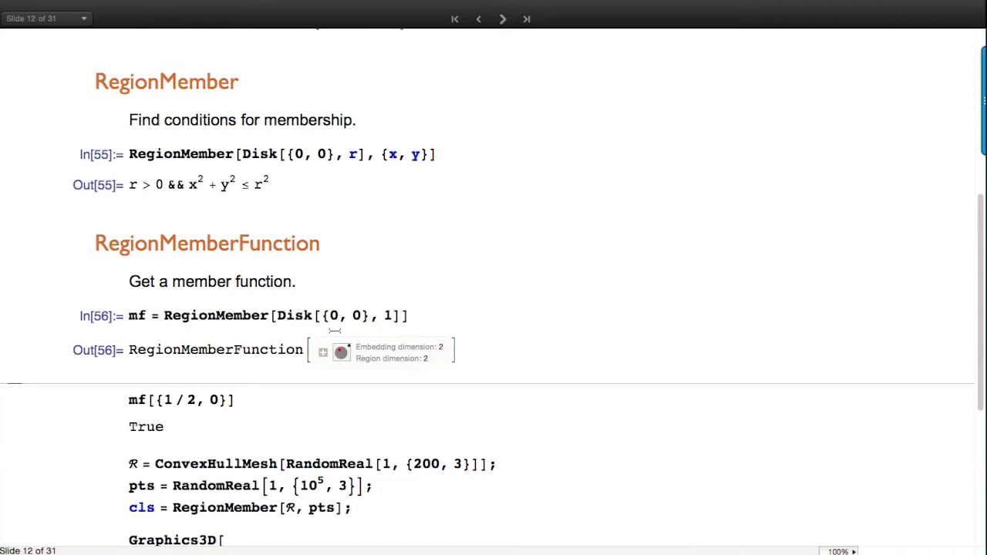
{"action": "left_click", "coordinate": [251, 398]}
{"action": "key", "text": "shift+Return"}
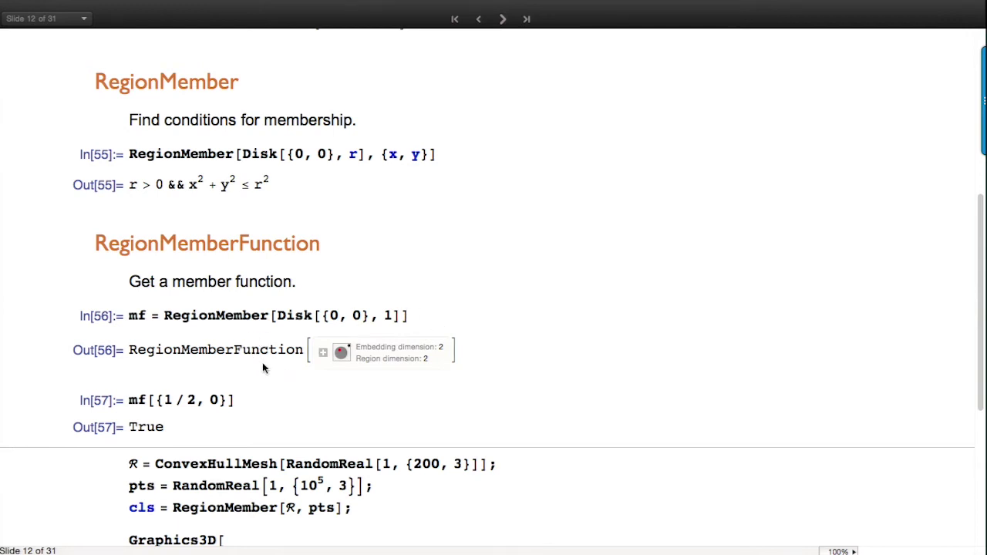
{"action": "scroll", "coordinate": [657, 358], "scroll_direction": "down", "scroll_amount": 5}
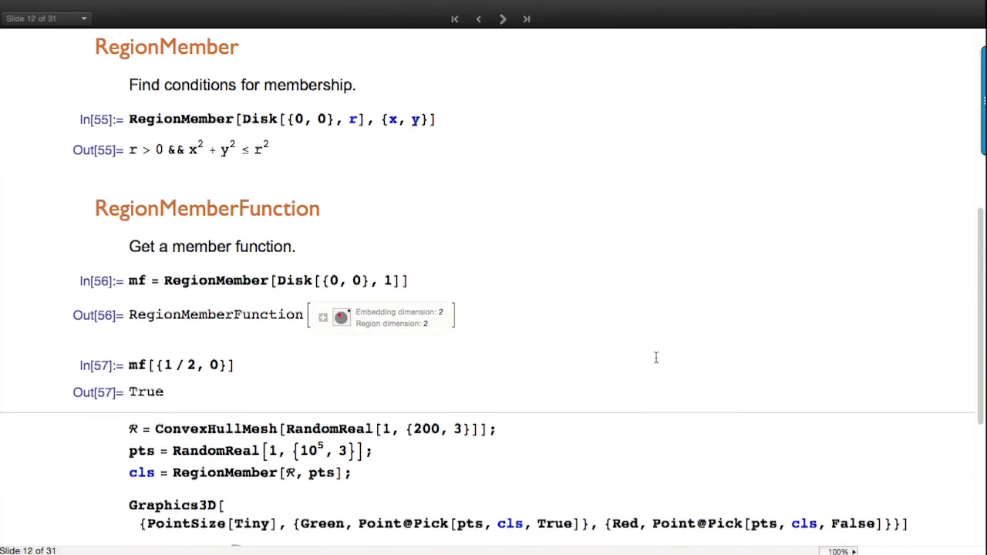
Step: Classify 10^5 random points against a ConvexHullMesh and plot them green inside, red outside
{"action": "scroll", "coordinate": [656, 357], "scroll_direction": "down", "scroll_amount": 1}
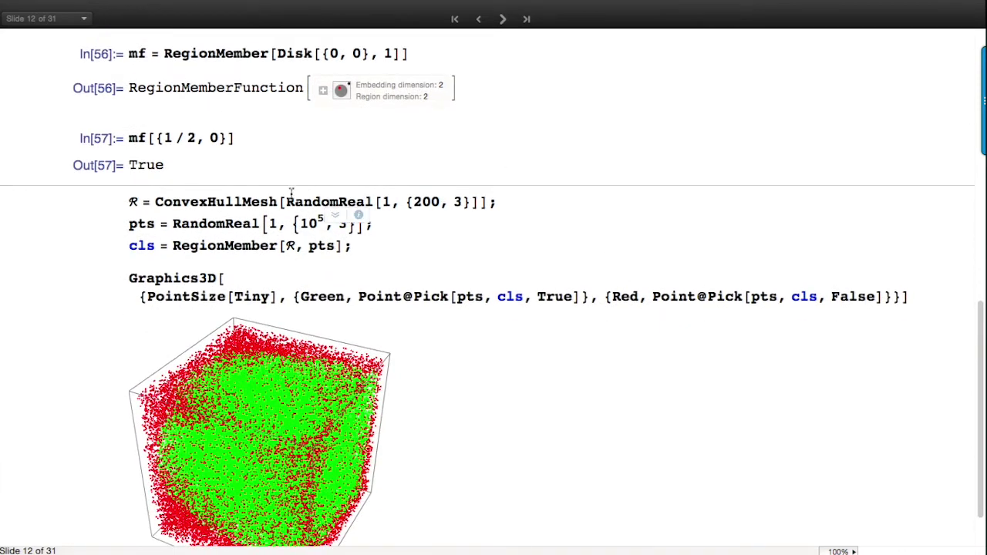
{"action": "left_click", "coordinate": [225, 201]}
{"action": "double_click", "coordinate": [226, 201]}
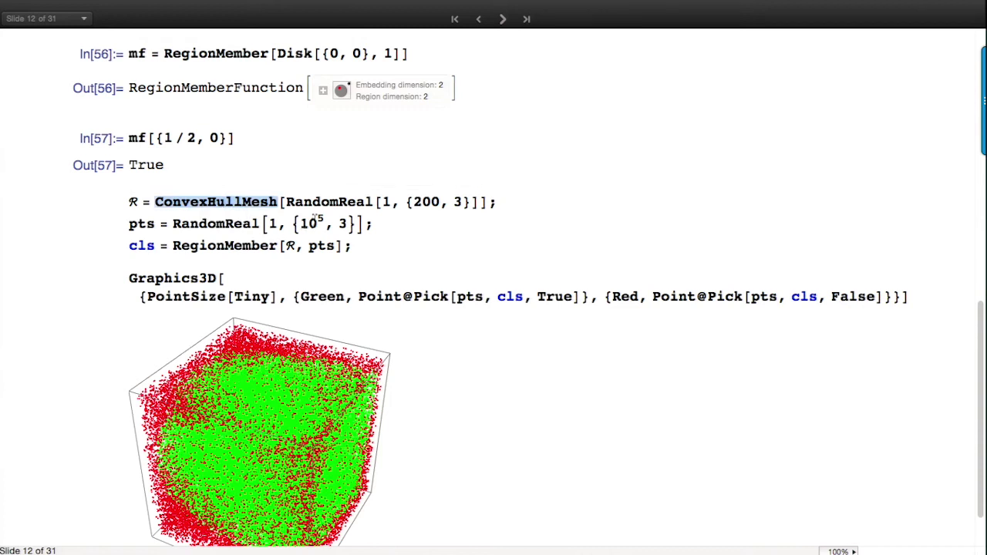
{"action": "left_click", "coordinate": [323, 220]}
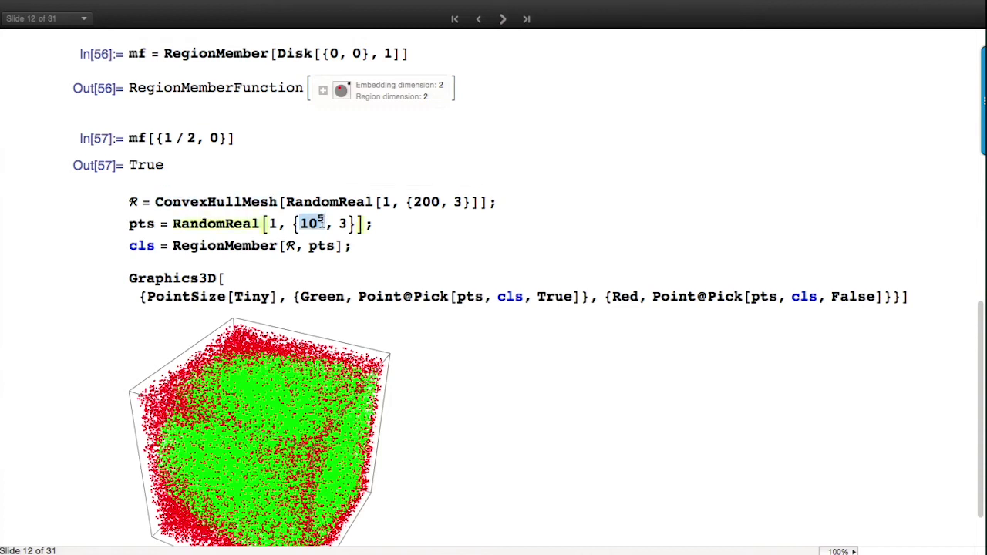
{"action": "left_click", "coordinate": [402, 244]}
{"action": "double_click", "coordinate": [319, 245]}
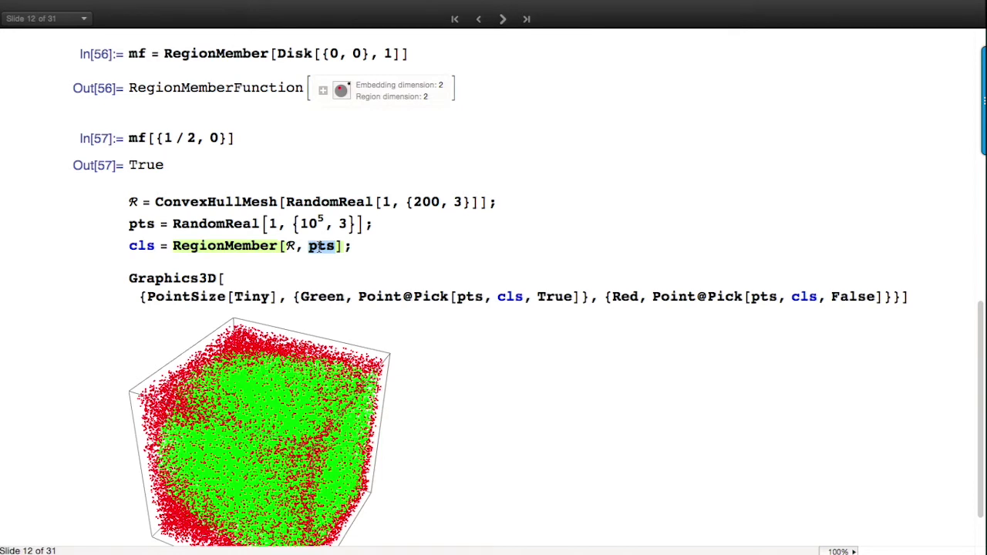
{"action": "left_click", "coordinate": [402, 246]}
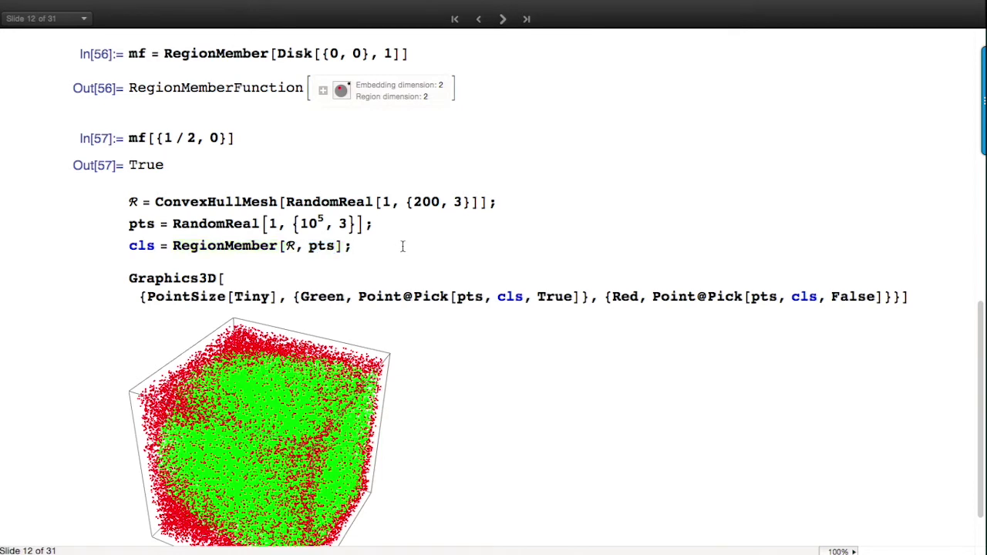
{"action": "key", "text": "shift+Return"}
{"action": "left_click", "coordinate": [386, 278]}
{"action": "key", "text": "shift+Return"}
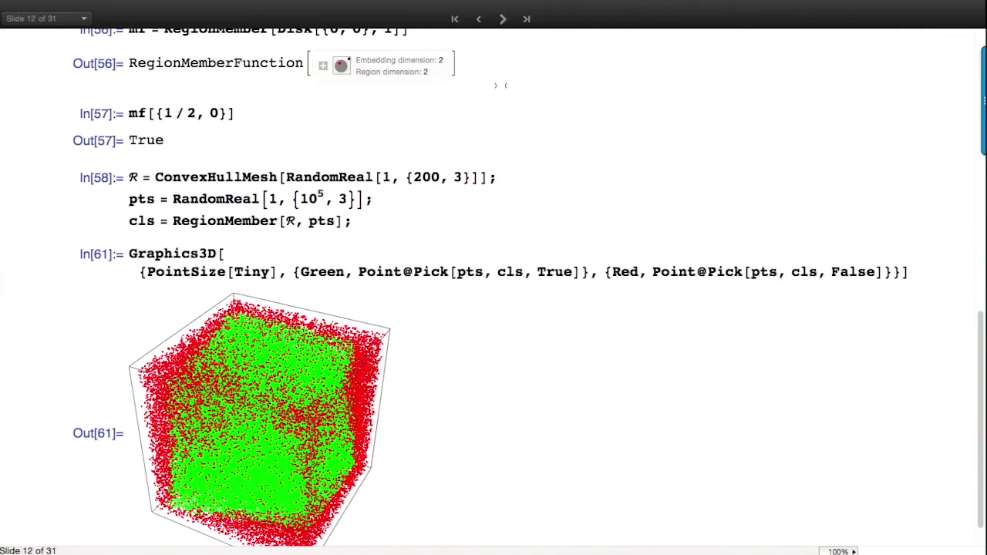
Step: Advance to slide 13, Moment/Integration Properties
{"action": "left_click", "coordinate": [503, 20]}
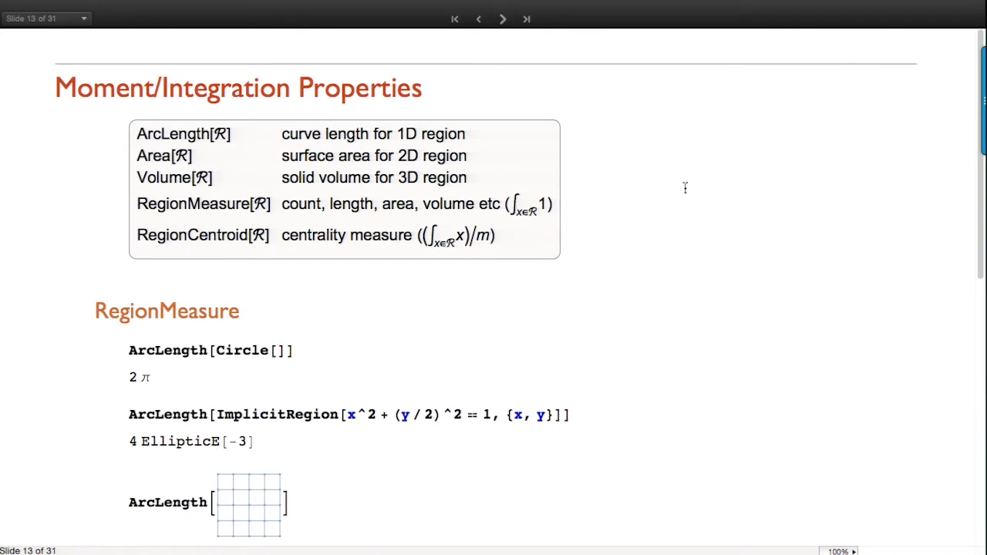
{"action": "left_click", "coordinate": [711, 283]}
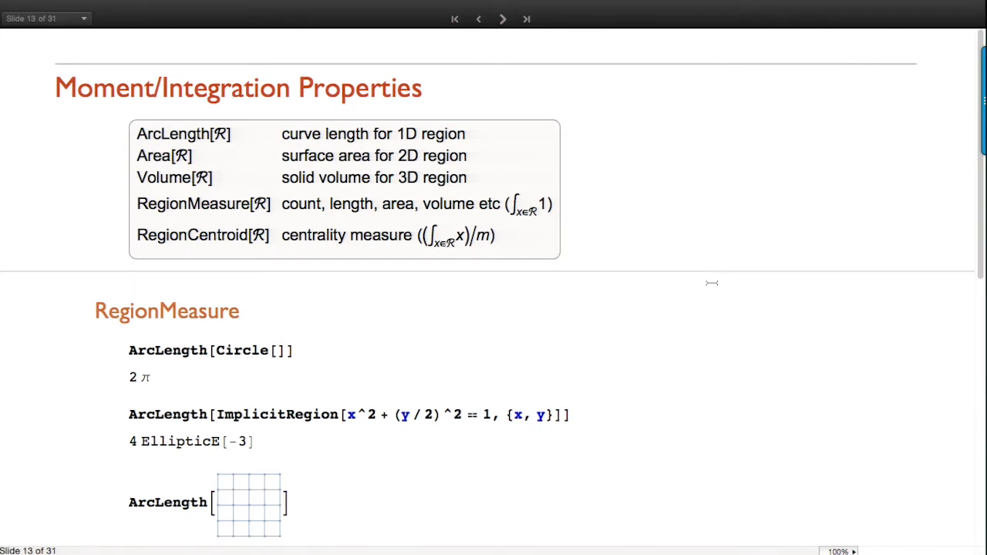
{"action": "scroll", "coordinate": [703, 276], "scroll_direction": "down", "scroll_amount": 2}
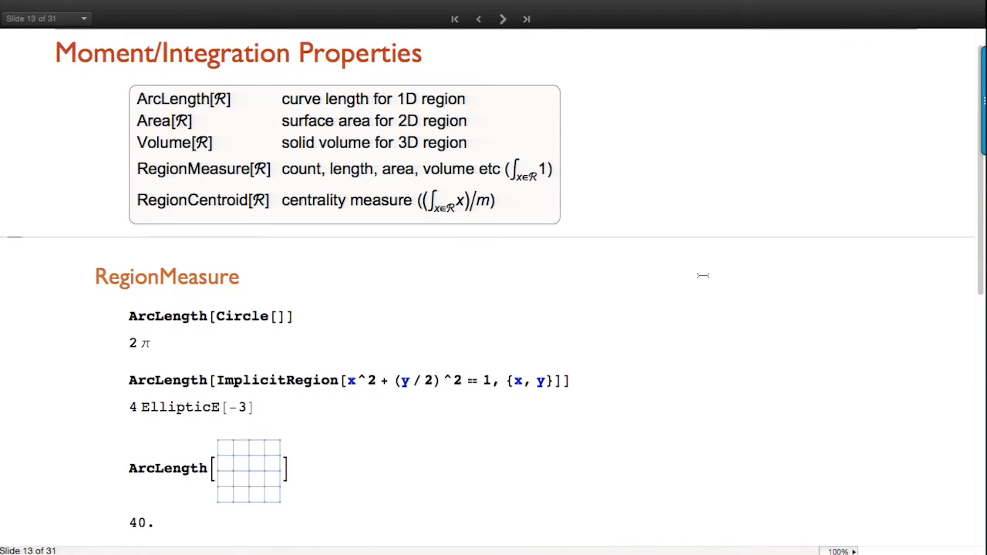
Step: Highlight ArcLength, Volume, RegionMeasure, its integral definition and the RegionCentroid formula
{"action": "double_click", "coordinate": [147, 100]}
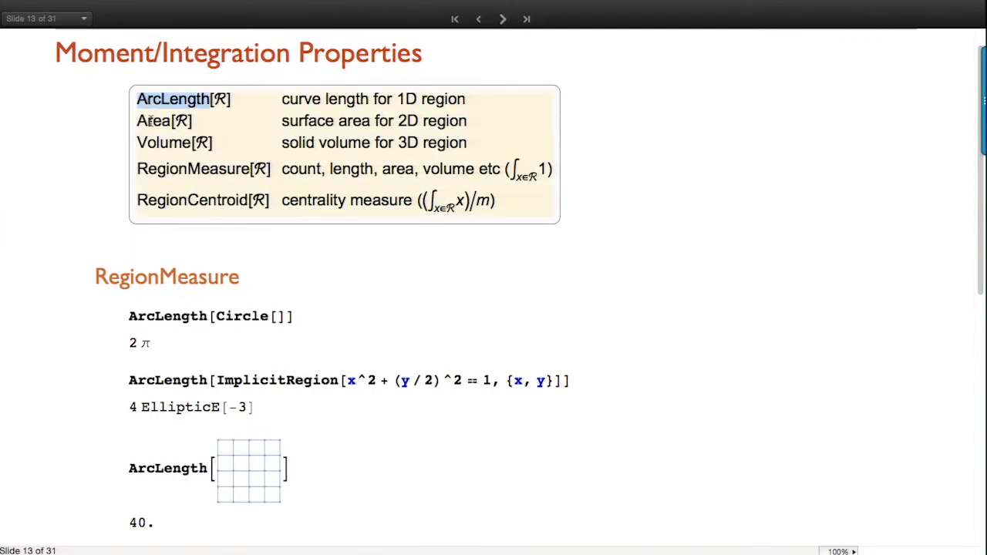
{"action": "left_click", "coordinate": [151, 121]}
{"action": "double_click", "coordinate": [161, 142]}
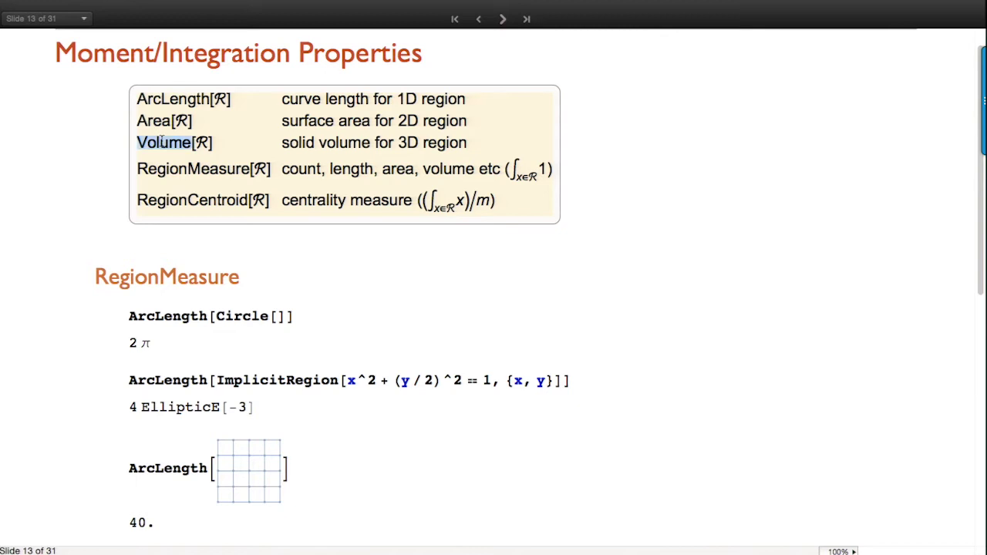
{"action": "double_click", "coordinate": [173, 168]}
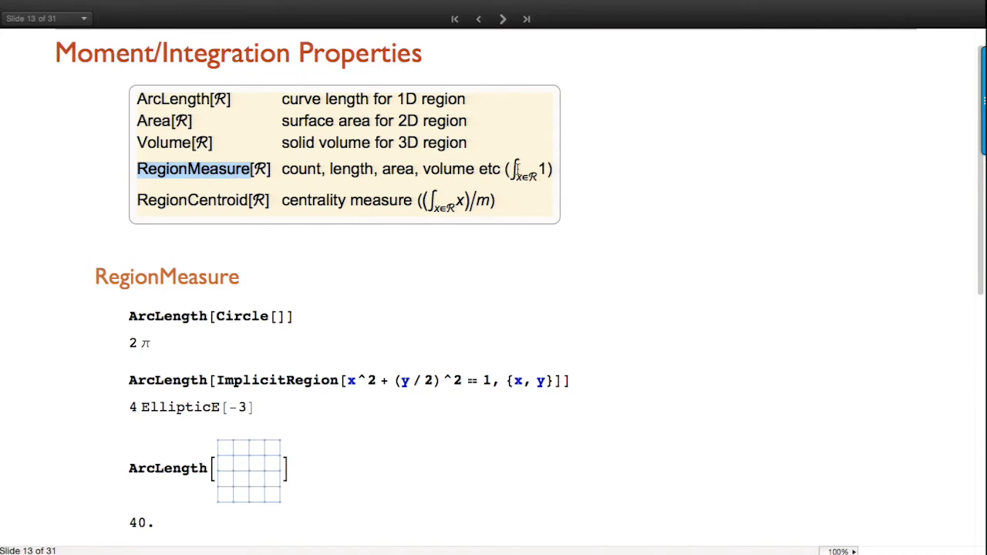
{"action": "left_click", "coordinate": [517, 168]}
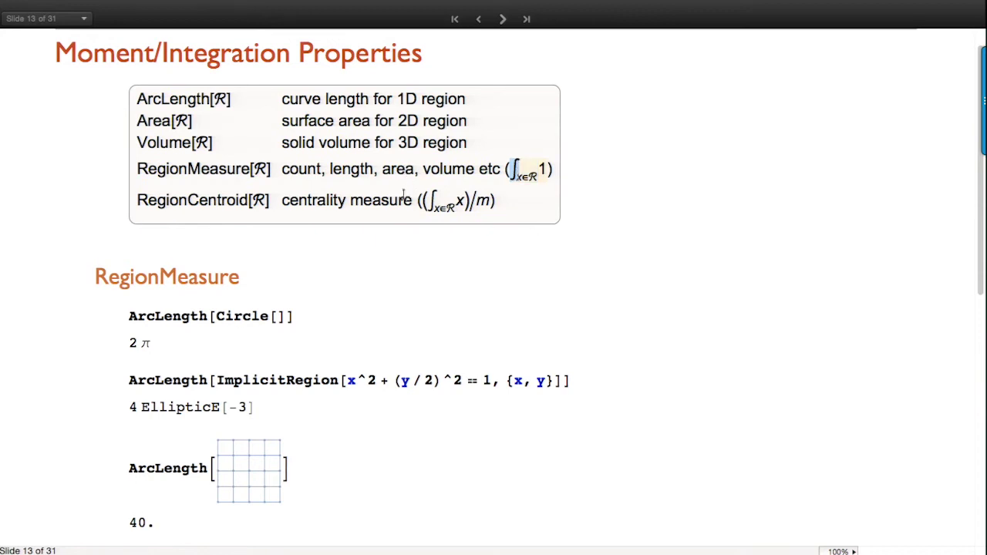
{"action": "left_click", "coordinate": [459, 202]}
{"action": "scroll", "coordinate": [748, 304], "scroll_direction": "down", "scroll_amount": 5}
Step: Compute the arc lengths of the circle, ellipse and grid: 2π, 4 EllipticE[-3] and 40
{"action": "left_click", "coordinate": [455, 128]}
{"action": "key", "text": "shift+Return"}
{"action": "left_click", "coordinate": [603, 192]}
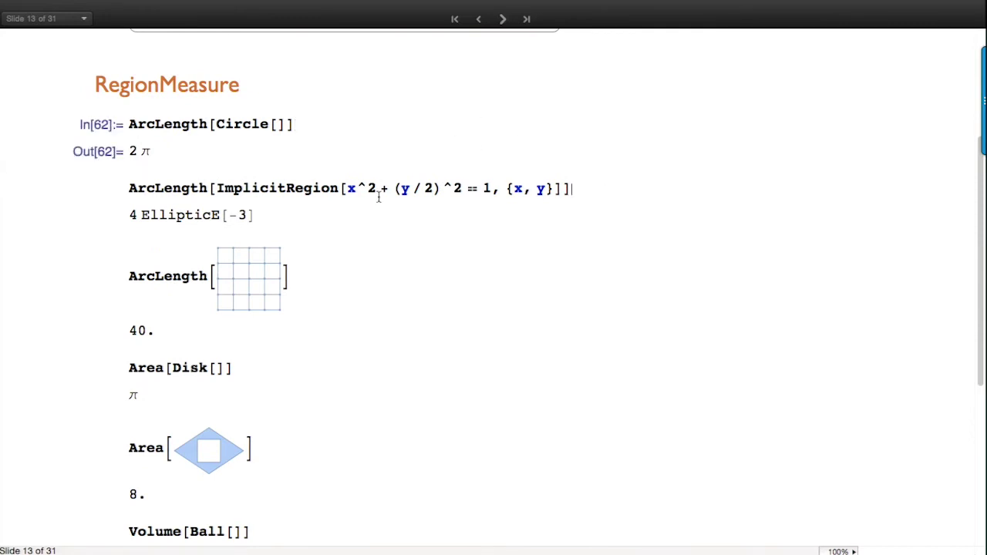
{"action": "triple_click", "coordinate": [316, 187]}
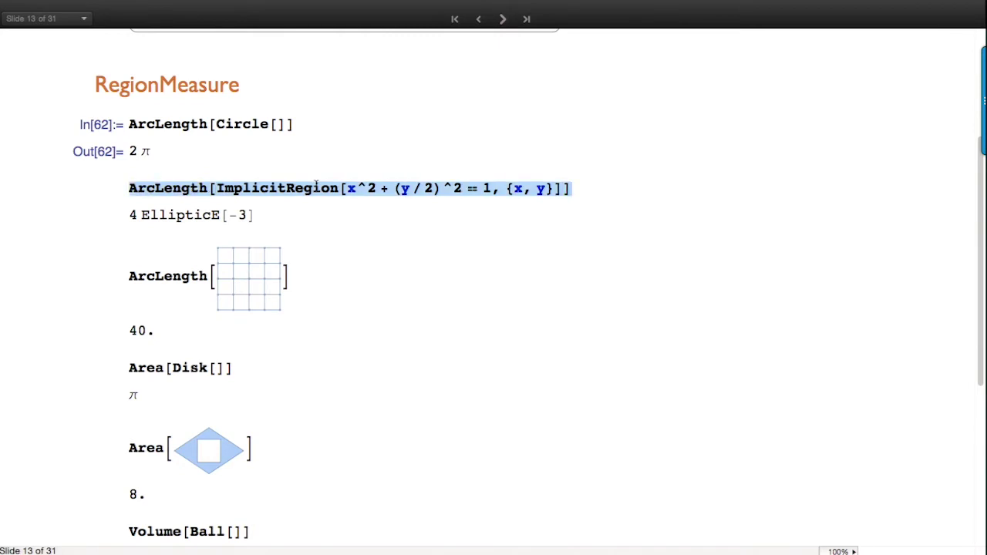
{"action": "left_click", "coordinate": [596, 188]}
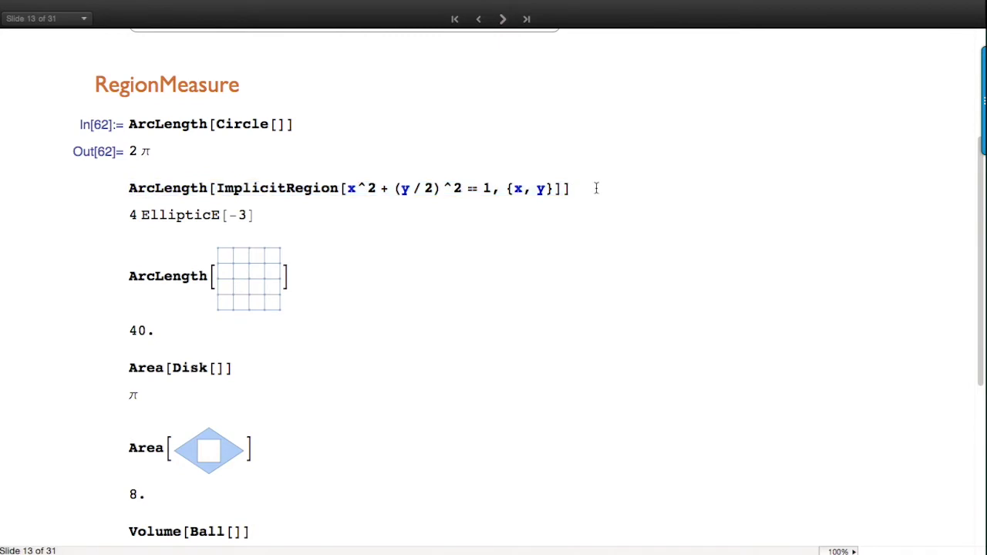
{"action": "key", "text": "shift+Return"}
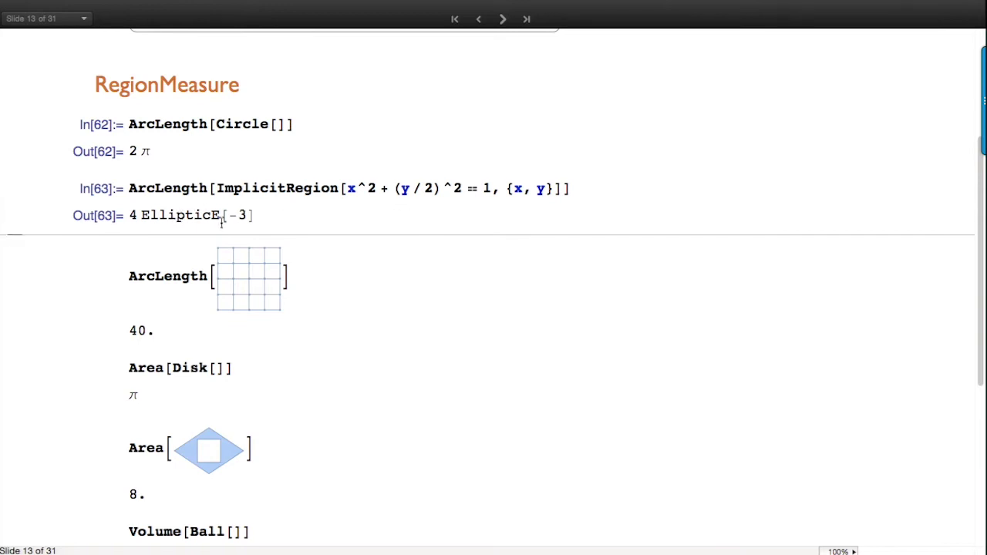
{"action": "left_click", "coordinate": [344, 274]}
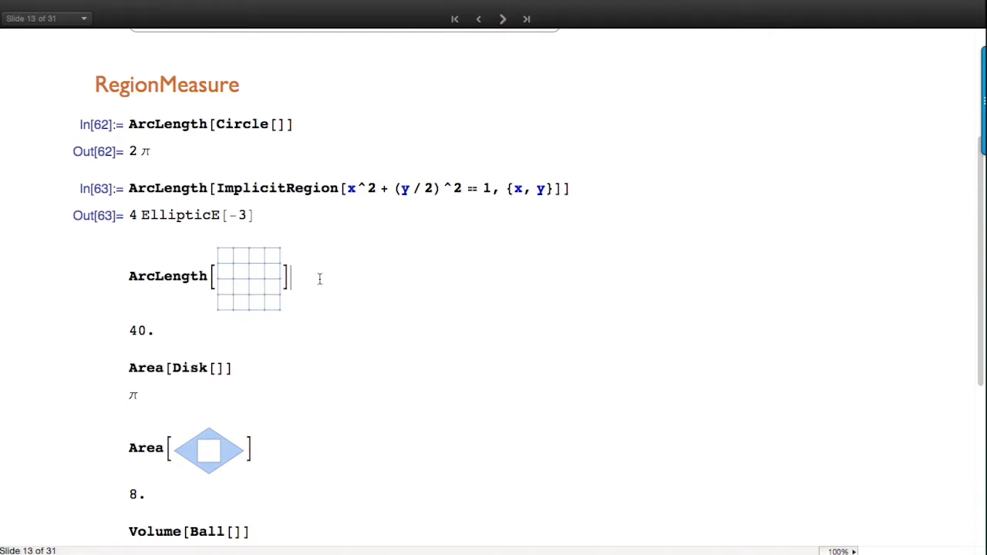
{"action": "key", "text": "shift+Return"}
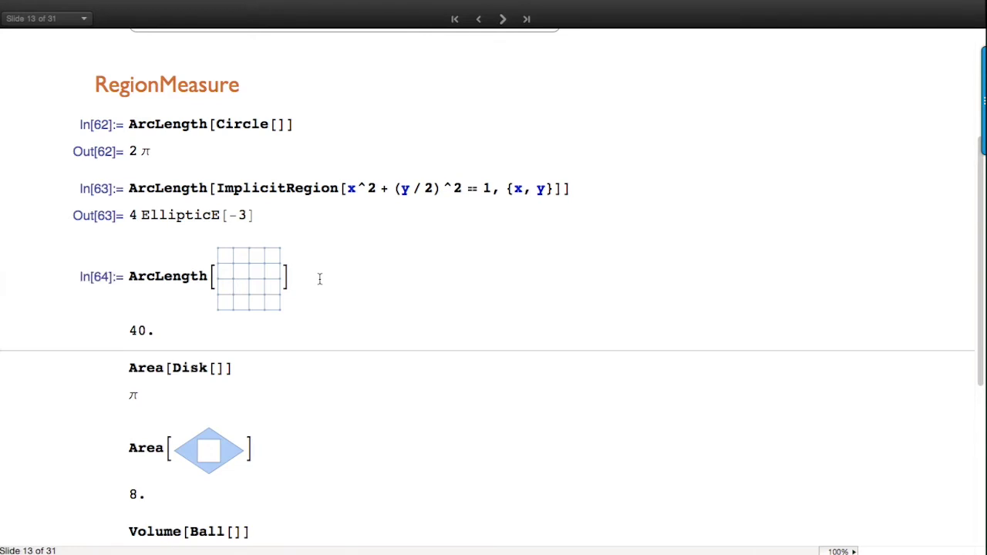
{"action": "scroll", "coordinate": [319, 280], "scroll_direction": "down", "scroll_amount": 3}
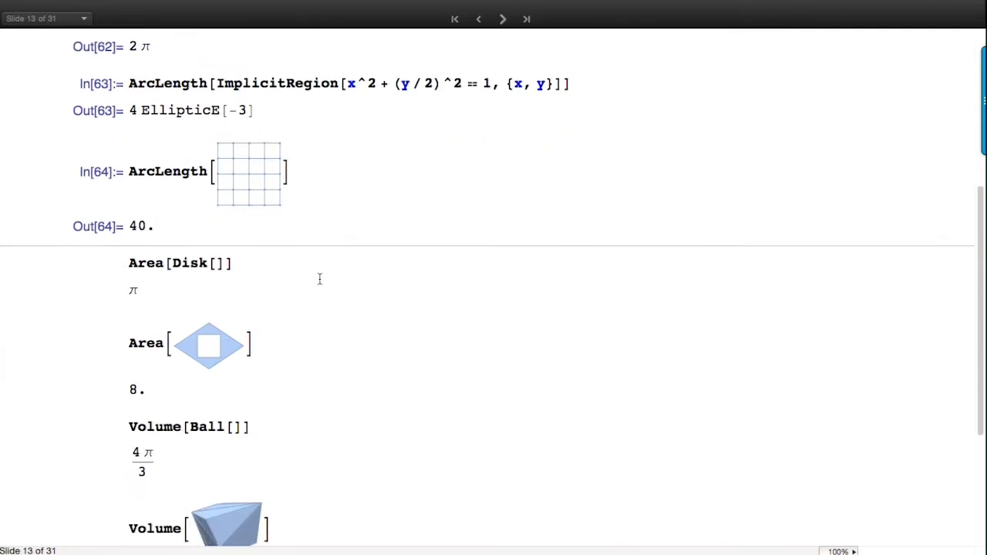
Step: Evaluate the areas of the unit disk and the diamond polygon with a hole
{"action": "left_click", "coordinate": [310, 263]}
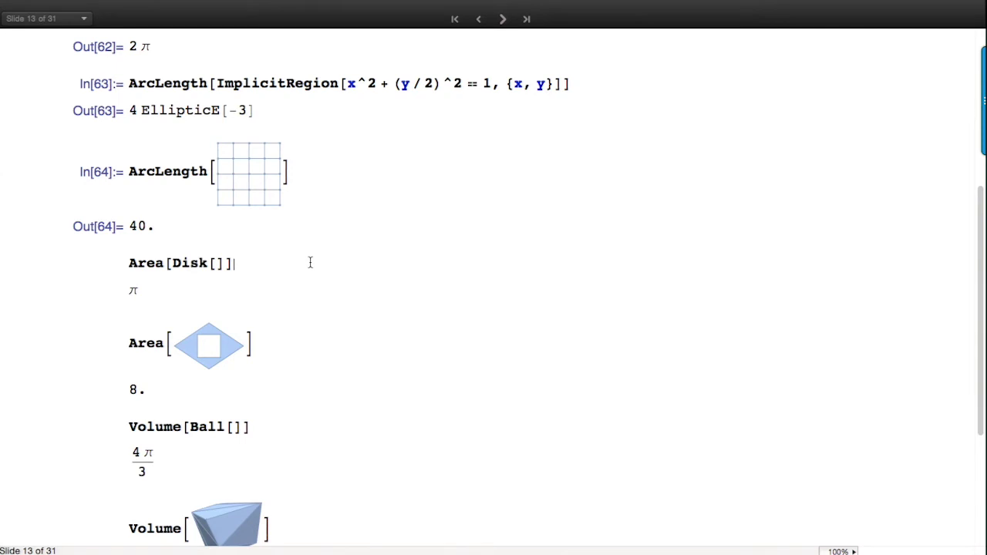
{"action": "key", "text": "shift+Return"}
{"action": "left_click", "coordinate": [339, 340]}
{"action": "key", "text": "shift+Return"}
{"action": "scroll", "coordinate": [339, 340], "scroll_direction": "down", "scroll_amount": 6}
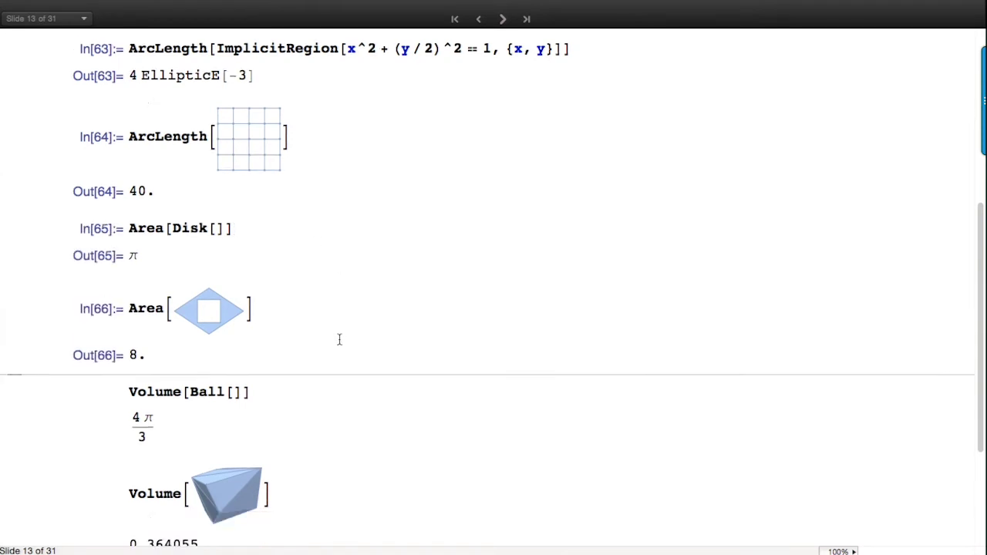
Step: Evaluate the volumes of the unit ball and the polyhedron
{"action": "left_click", "coordinate": [324, 216]}
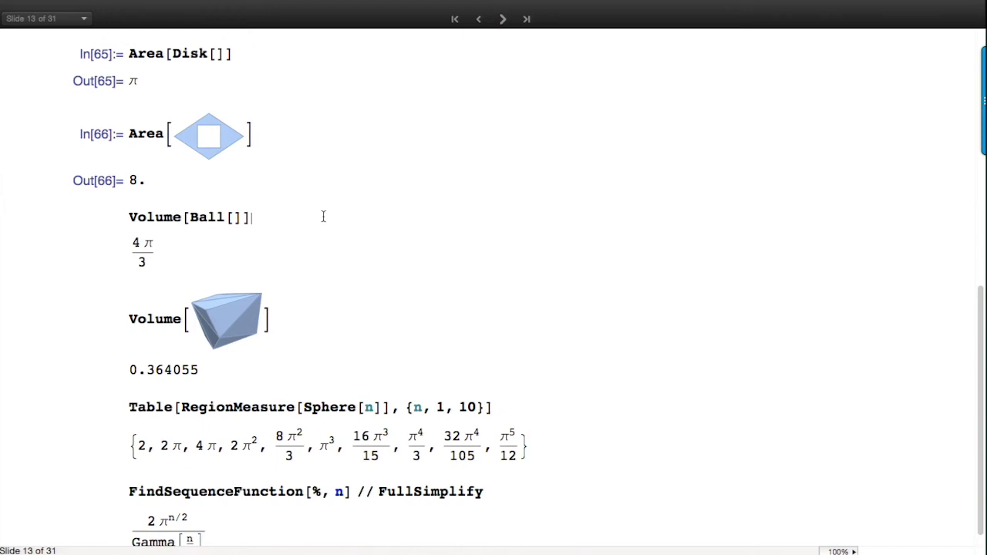
{"action": "key", "text": "shift+Return"}
{"action": "left_click", "coordinate": [313, 319]}
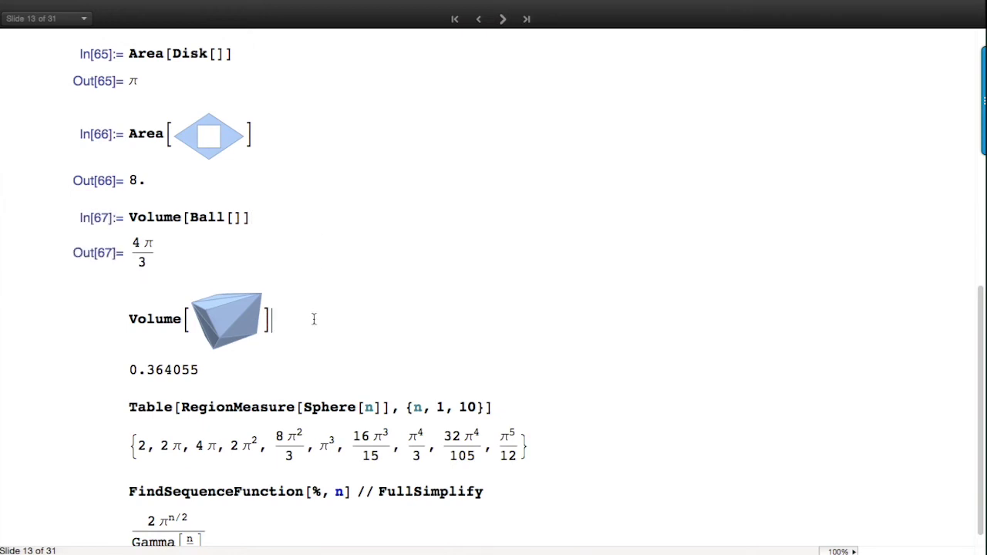
{"action": "key", "text": "shift+Return"}
{"action": "scroll", "coordinate": [314, 319], "scroll_direction": "down", "scroll_amount": 1}
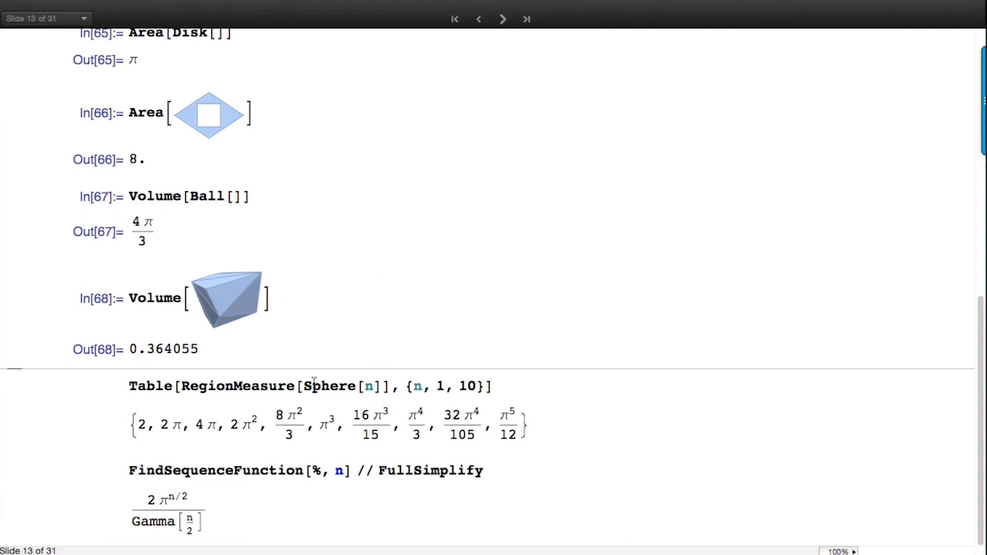
Step: Tabulate sphere measures for dimensions 1 to 10 and derive 2π^(n/2)/Gamma[n/2] with FindSequenceFunction
{"action": "left_click", "coordinate": [335, 390]}
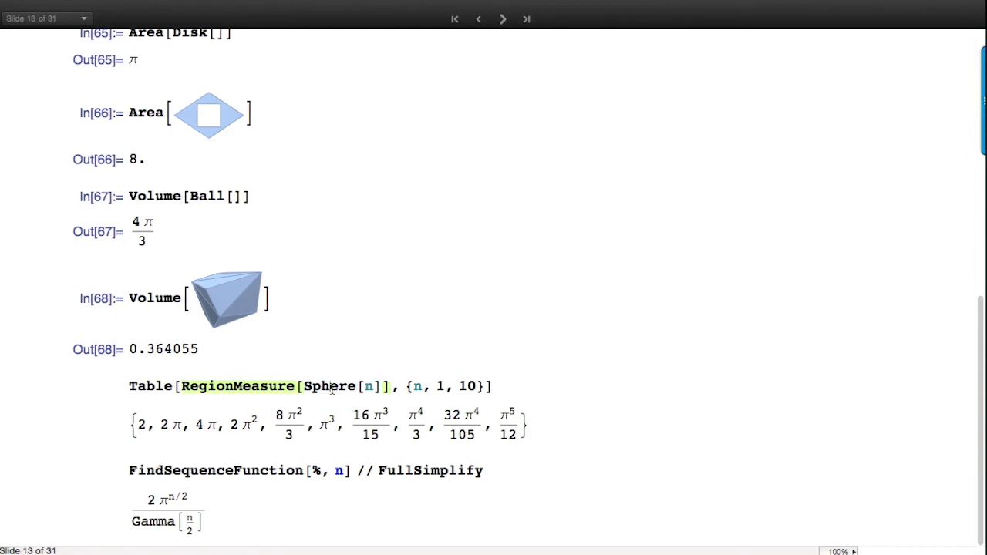
{"action": "left_click", "coordinate": [486, 385]}
{"action": "key", "text": "shift+Return"}
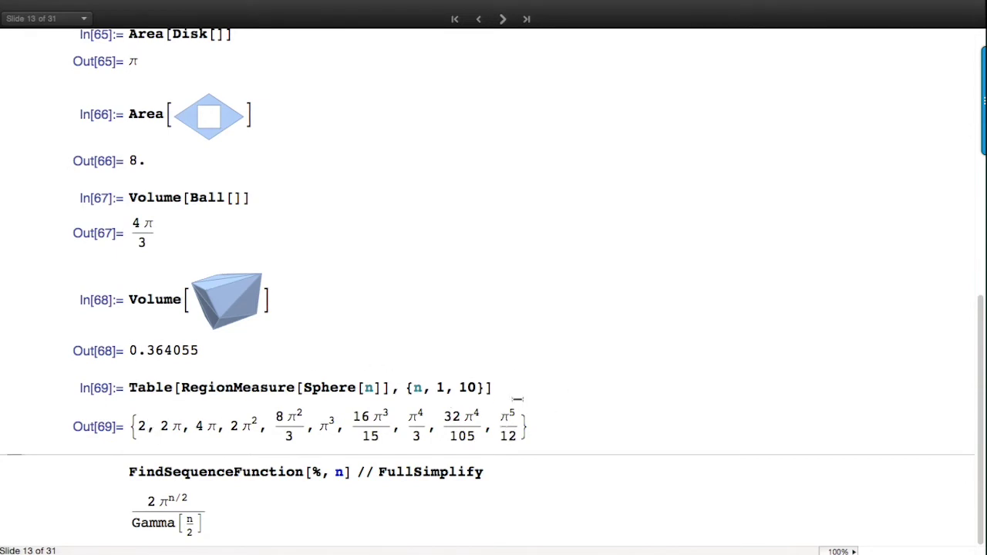
{"action": "left_click", "coordinate": [512, 472]}
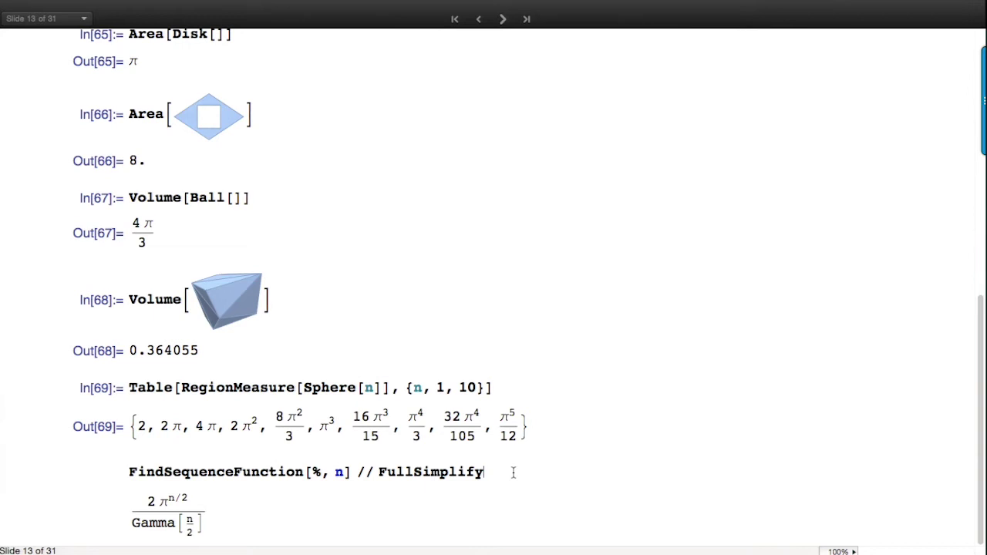
{"action": "double_click", "coordinate": [223, 478]}
{"action": "left_click", "coordinate": [223, 478]}
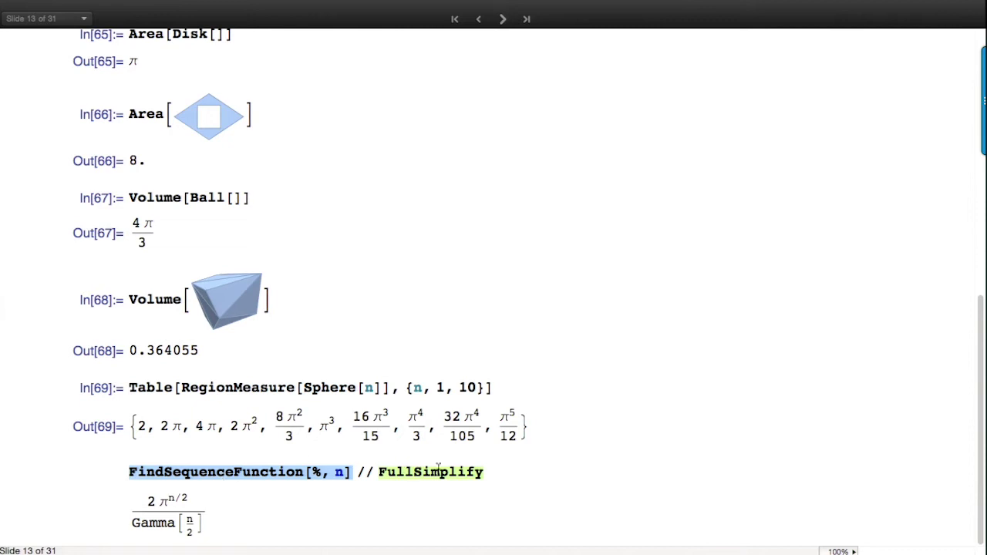
{"action": "left_click", "coordinate": [540, 478]}
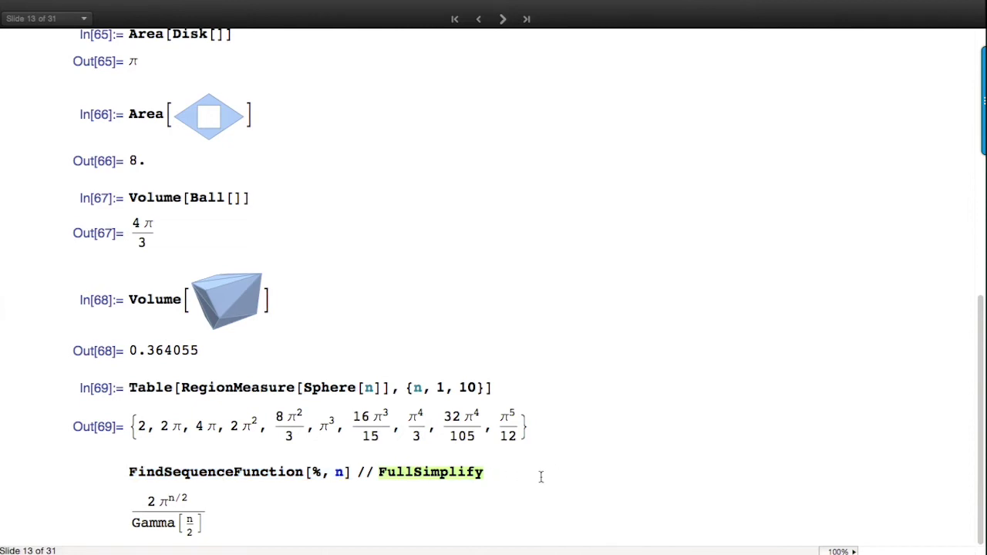
{"action": "key", "text": "shift+Return"}
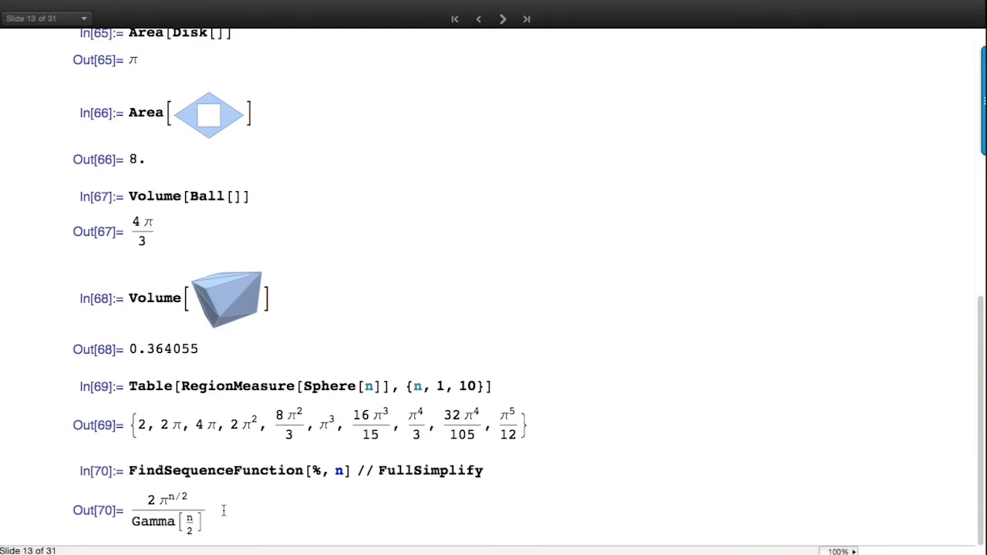
Step: Move to slide 14 and compute the general disk's centroid {x, y}
{"action": "left_click", "coordinate": [502, 19]}
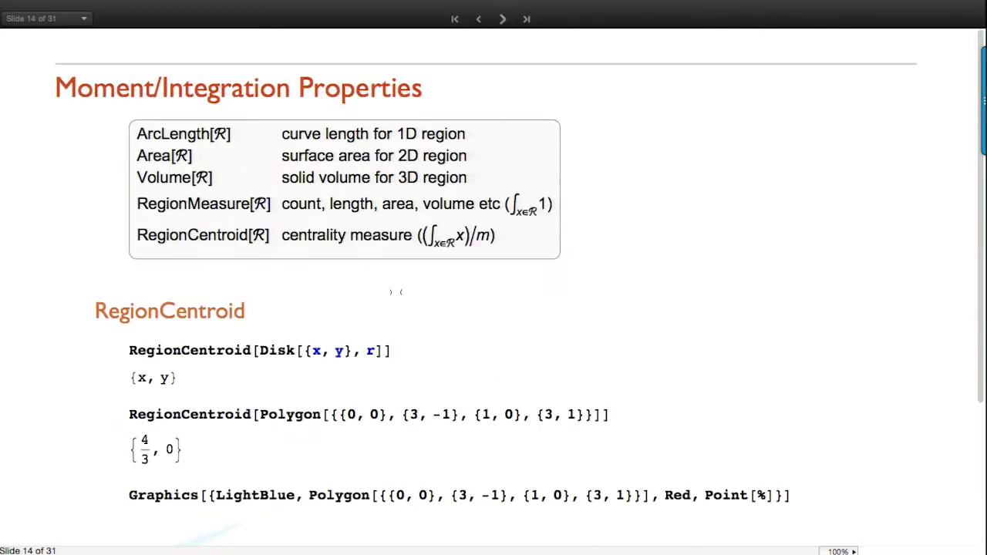
{"action": "scroll", "coordinate": [566, 355], "scroll_direction": "down", "scroll_amount": 3}
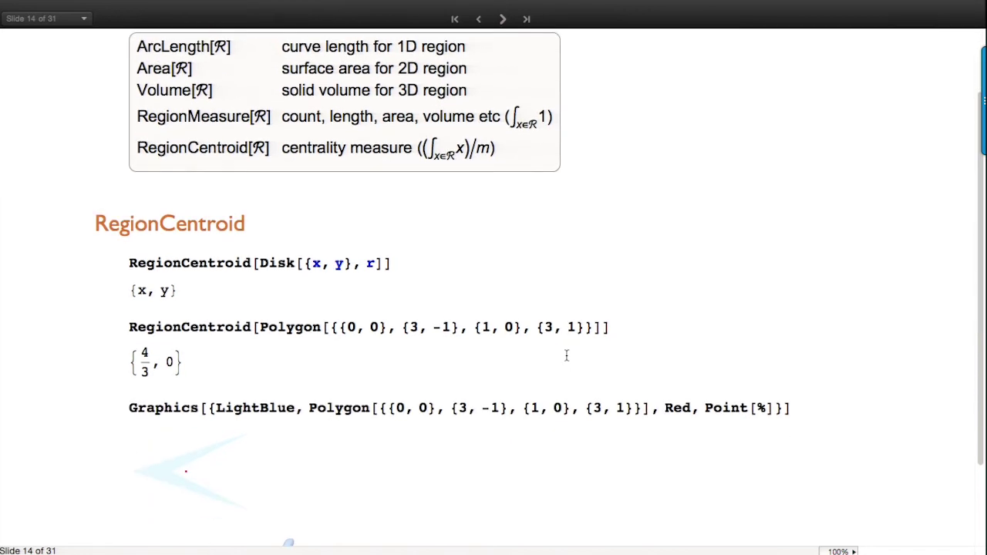
{"action": "left_click", "coordinate": [403, 260]}
{"action": "key", "text": "shift+Return"}
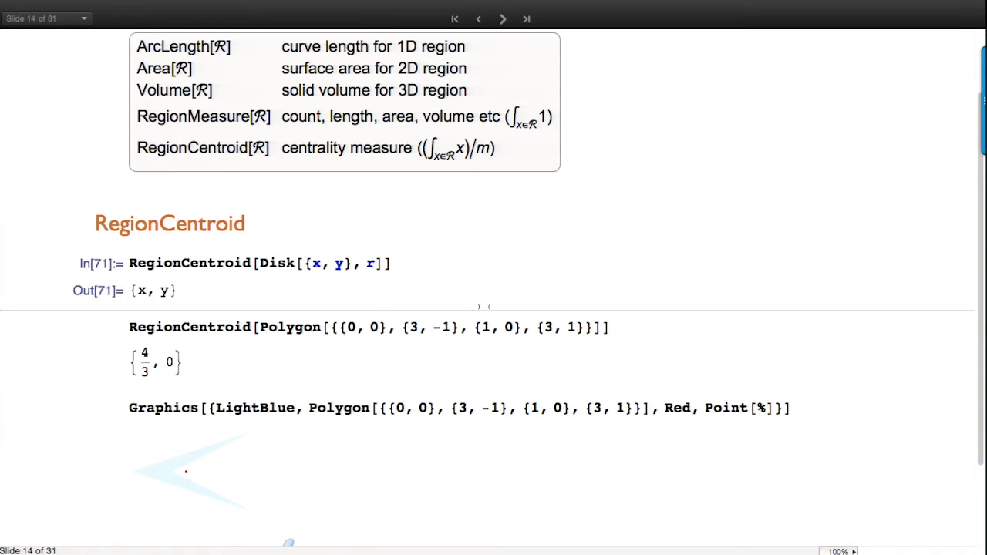
Step: Get the polygon's centroid {4/3, 0} and plot the polygon with its red centroid
{"action": "left_click", "coordinate": [628, 324]}
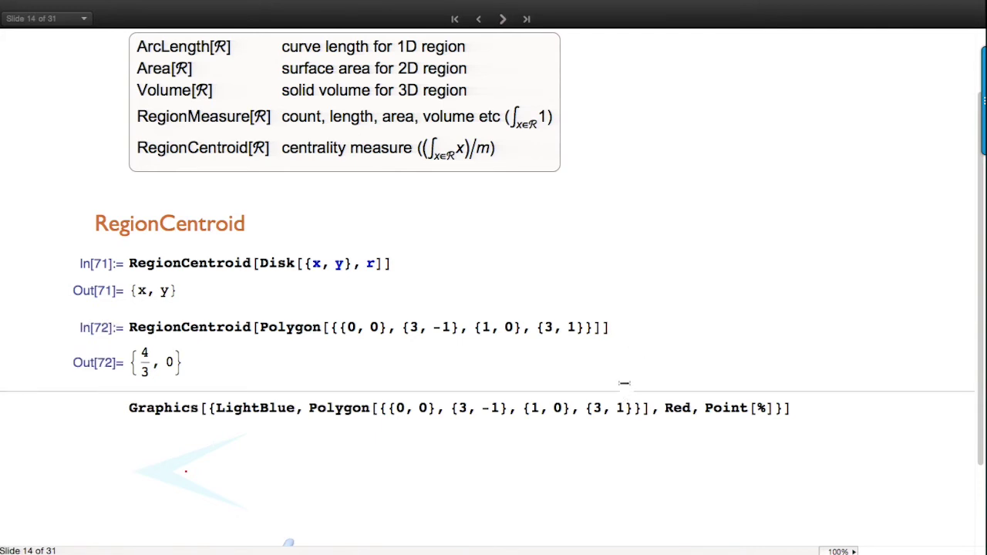
{"action": "scroll", "coordinate": [516, 324], "scroll_direction": "down", "scroll_amount": 3}
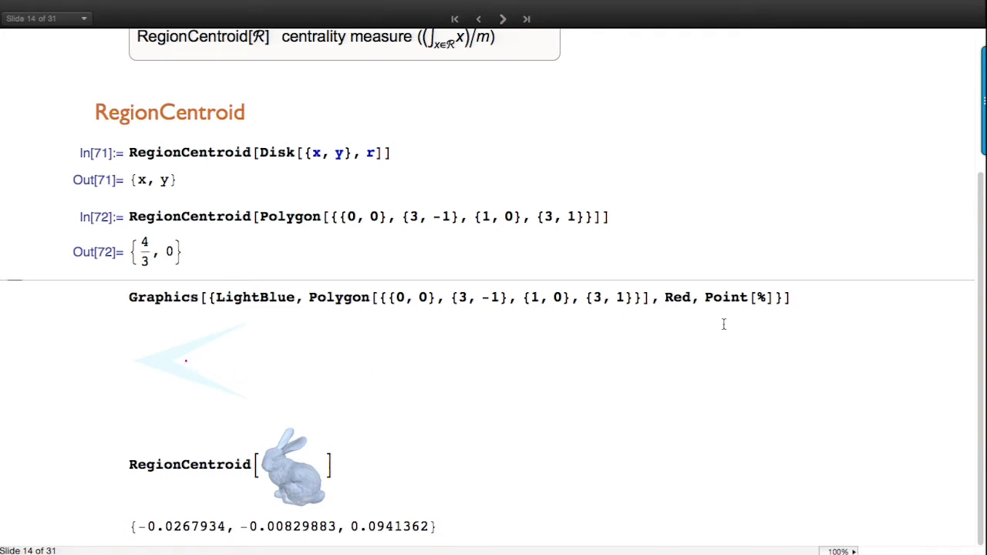
{"action": "left_click", "coordinate": [853, 296]}
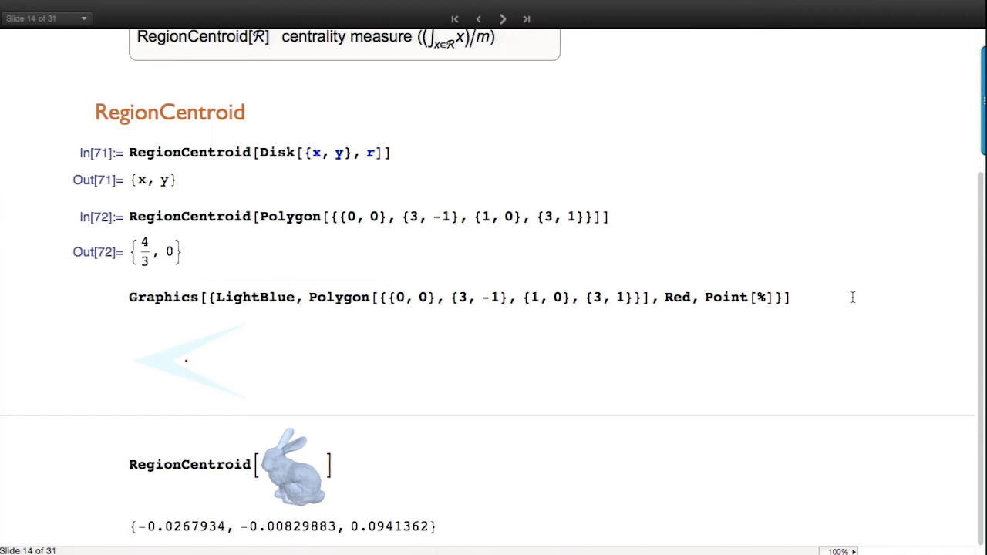
{"action": "key", "text": "shift+Return"}
{"action": "scroll", "coordinate": [853, 297], "scroll_direction": "up", "scroll_amount": 3}
{"action": "scroll", "coordinate": [853, 296], "scroll_direction": "down", "scroll_amount": 3}
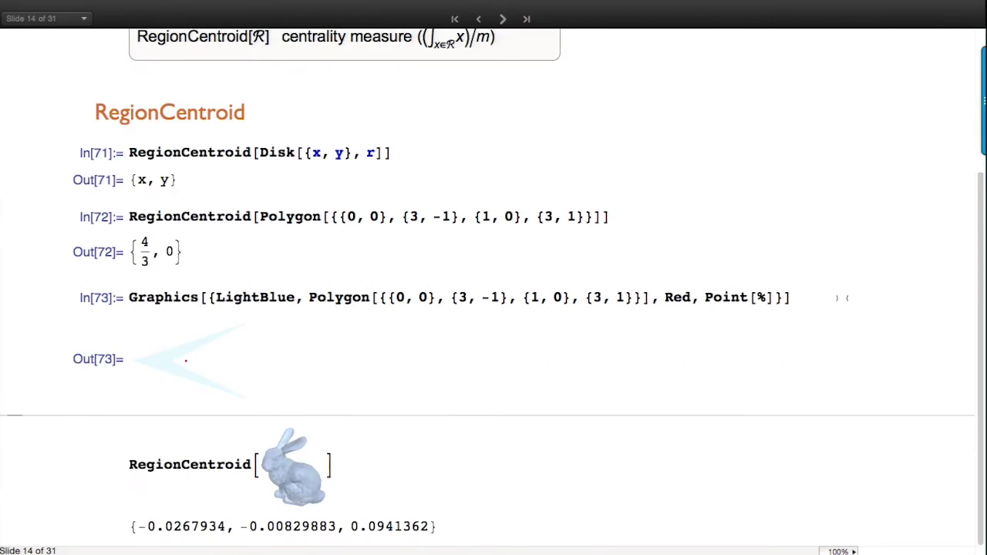
Step: Compute the centroid of the bunny model
{"action": "left_click", "coordinate": [433, 451]}
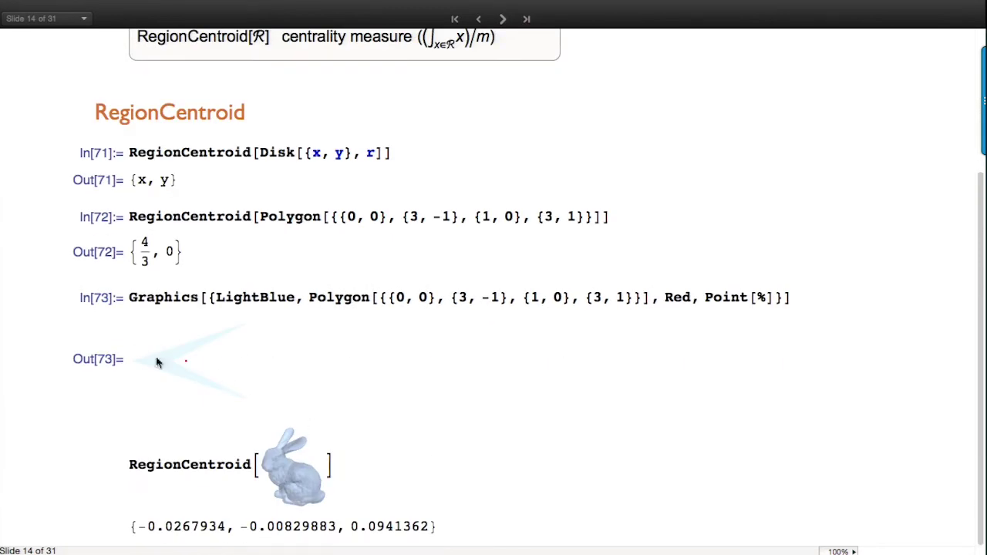
{"action": "left_click", "coordinate": [280, 473]}
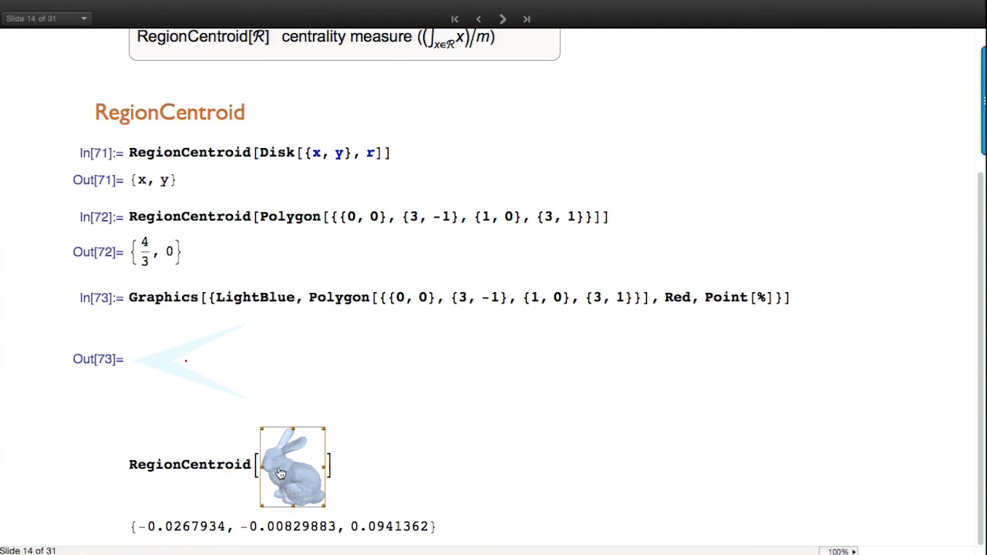
{"action": "left_click", "coordinate": [359, 457]}
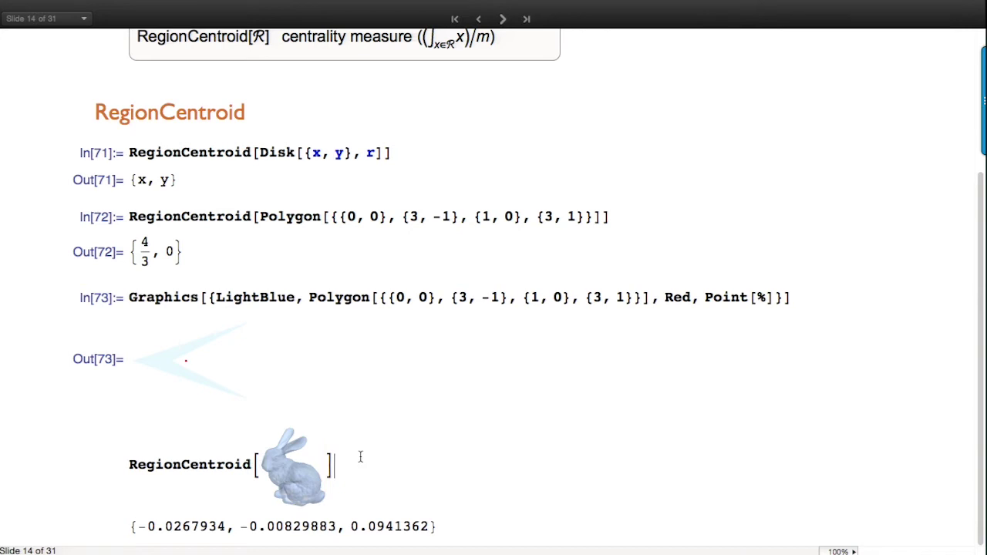
{"action": "key", "text": "shift+Return"}
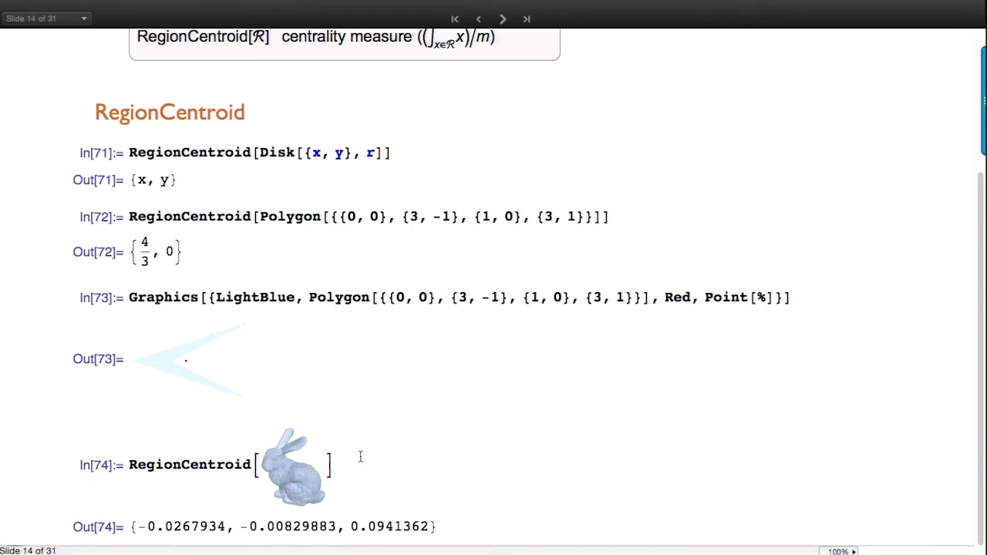
{"action": "scroll", "coordinate": [380, 430], "scroll_direction": "up", "scroll_amount": 3}
{"action": "scroll", "coordinate": [380, 431], "scroll_direction": "down", "scroll_amount": 3}
{"action": "scroll", "coordinate": [380, 431], "scroll_direction": "up", "scroll_amount": 4}
{"action": "scroll", "coordinate": [380, 430], "scroll_direction": "up", "scroll_amount": 2}
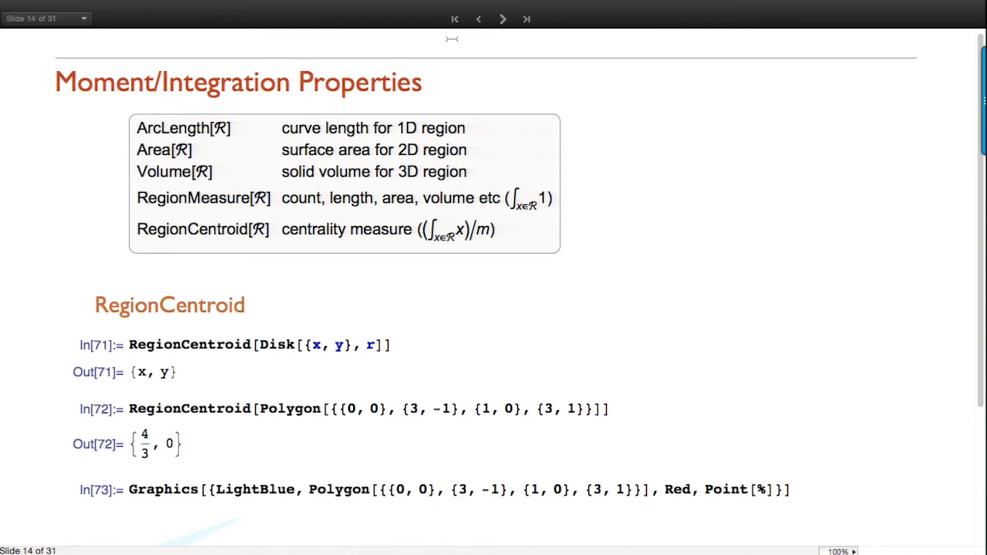
Step: Advance to slide 15, Distance/Optimization Properties, and highlight the SignedRegionDistance row
{"action": "left_click", "coordinate": [502, 19]}
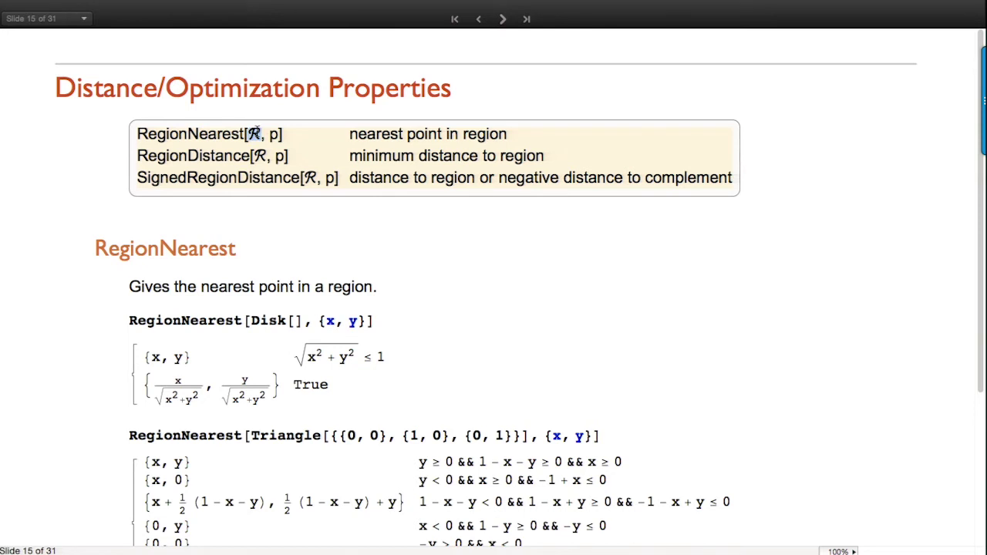
{"action": "triple_click", "coordinate": [218, 180]}
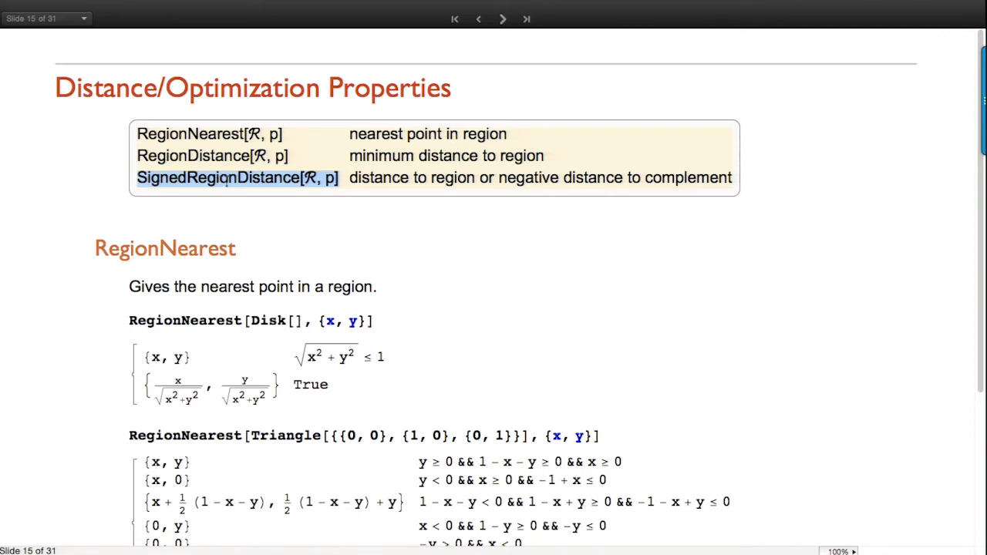
Step: Find the nearest points to {x, y} on the unit disk and on the triangle
{"action": "left_click", "coordinate": [395, 321]}
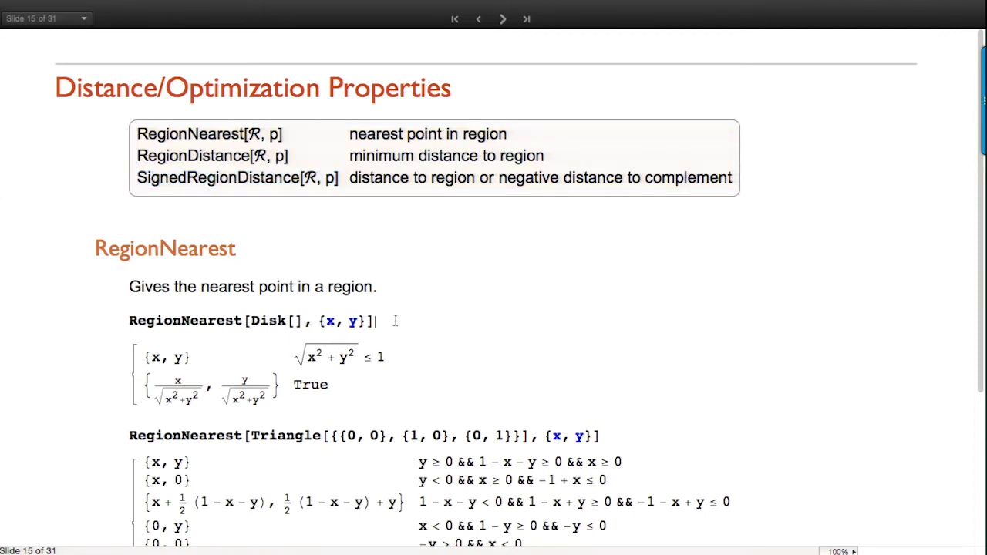
{"action": "scroll", "coordinate": [395, 321], "scroll_direction": "down", "scroll_amount": 5}
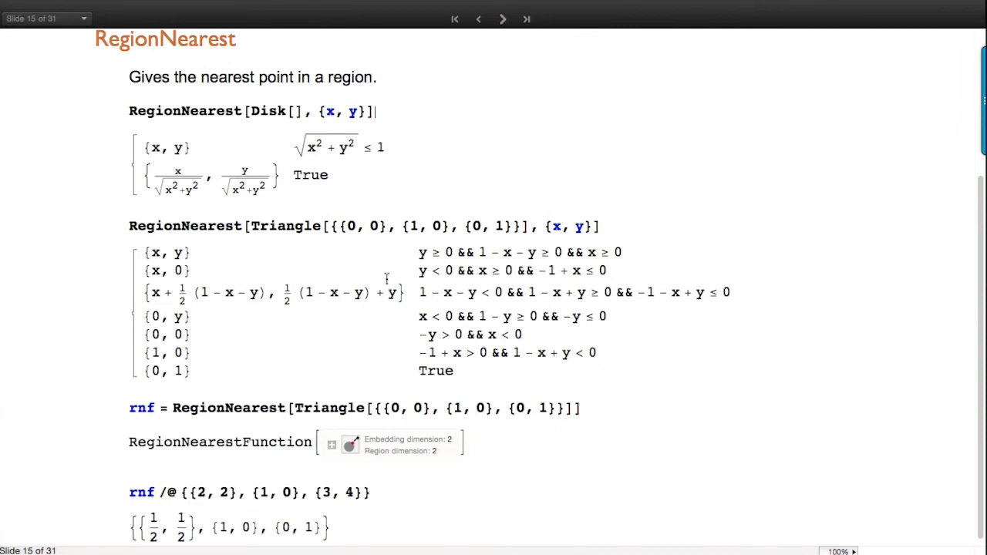
{"action": "double_click", "coordinate": [322, 112]}
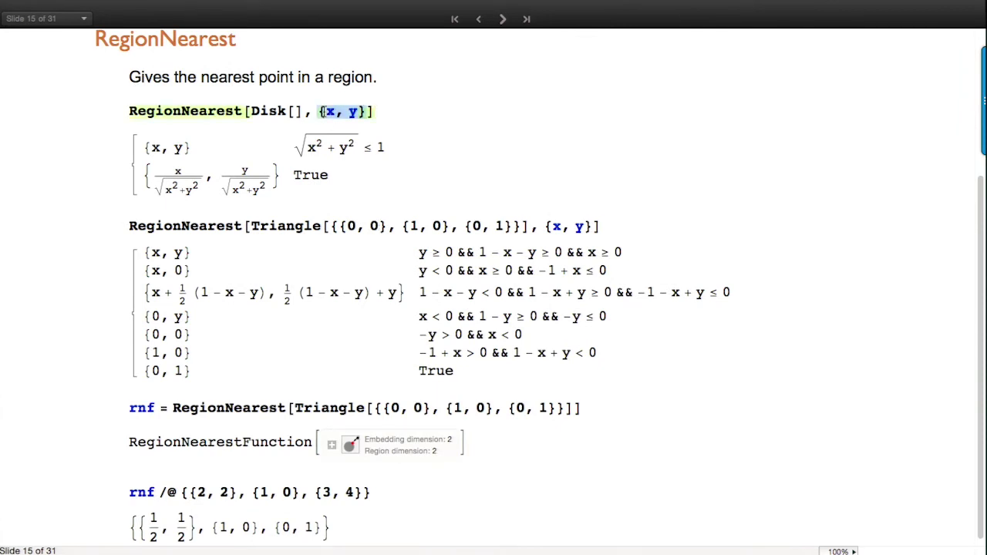
{"action": "left_click", "coordinate": [322, 112]}
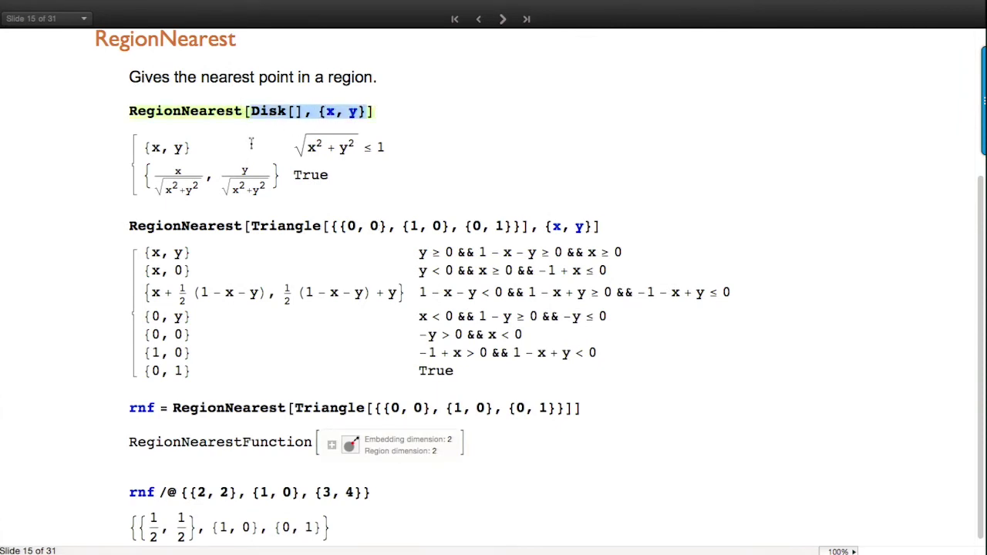
{"action": "left_click", "coordinate": [403, 105]}
{"action": "key", "text": "shift+Return"}
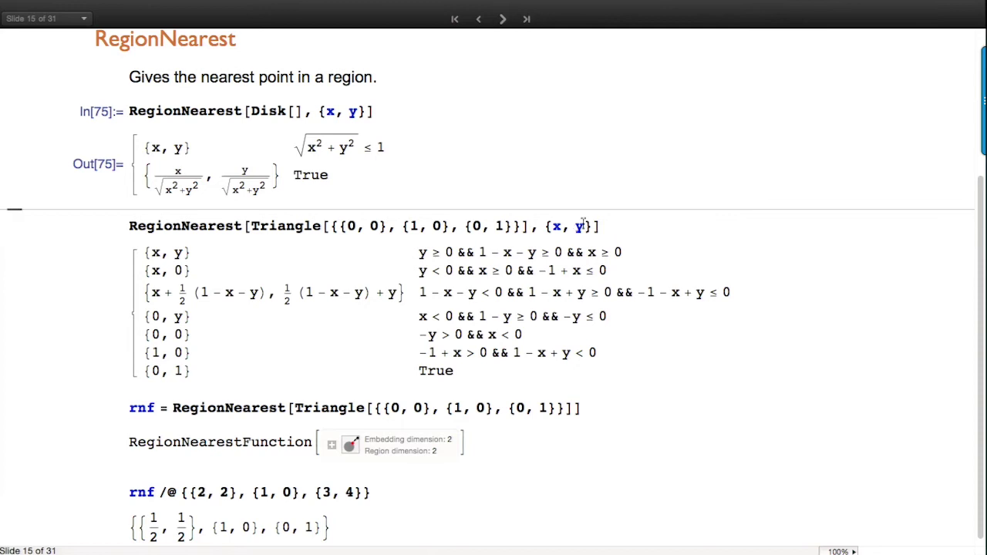
{"action": "left_click", "coordinate": [630, 226]}
{"action": "key", "text": "shift+Return"}
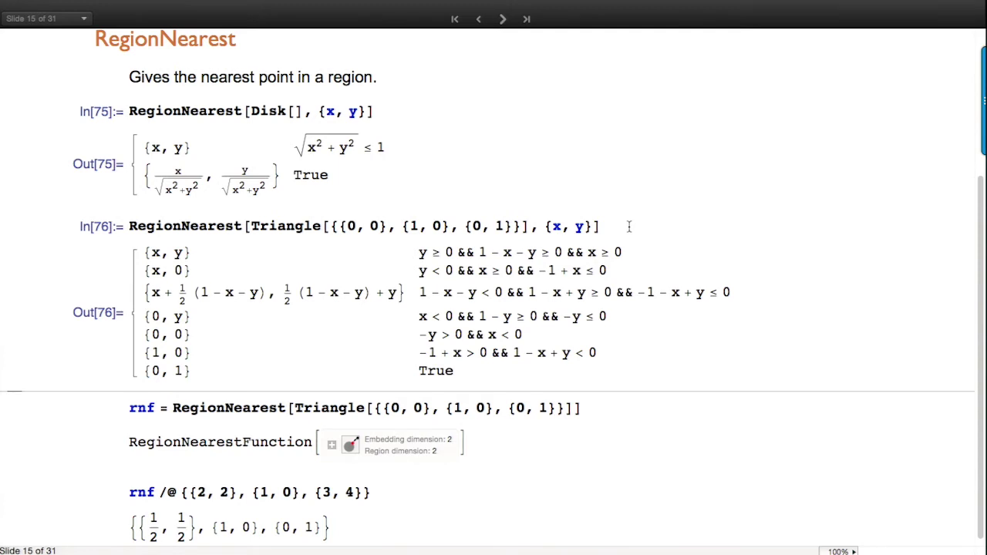
Step: Define rnf as the triangle's nearest-point function, apply it to three points, then go to slide 16
{"action": "scroll", "coordinate": [629, 226], "scroll_direction": "down", "scroll_amount": 1}
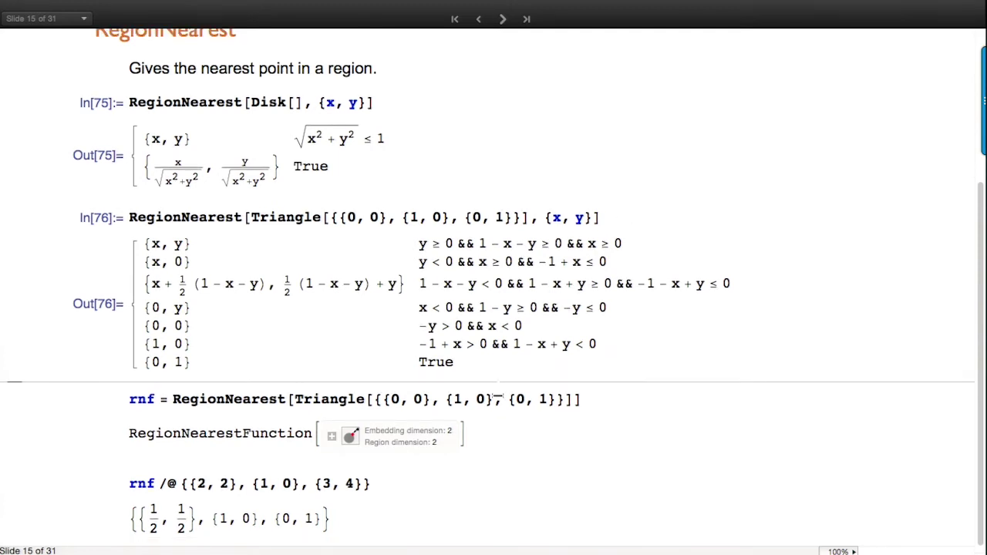
{"action": "left_click", "coordinate": [602, 401]}
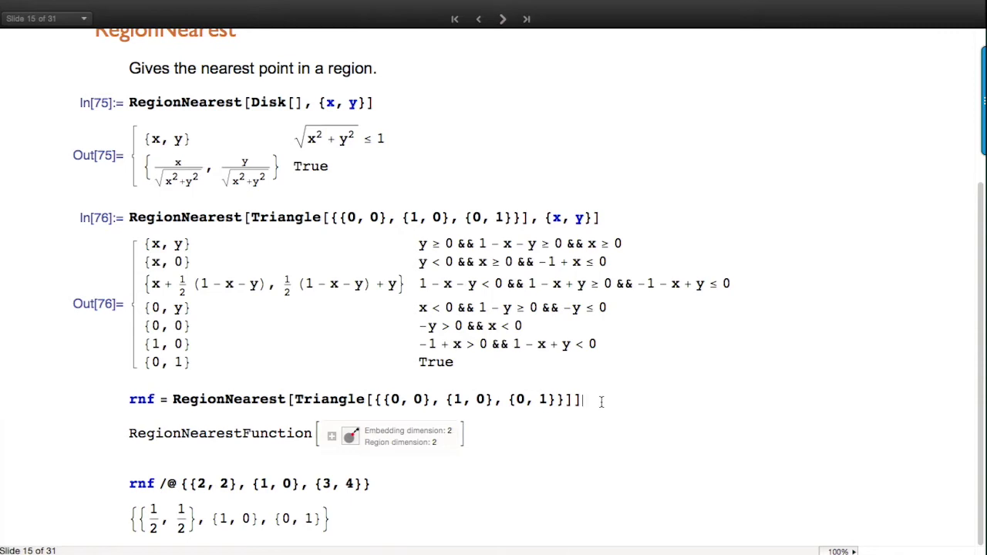
{"action": "key", "text": "shift+Return"}
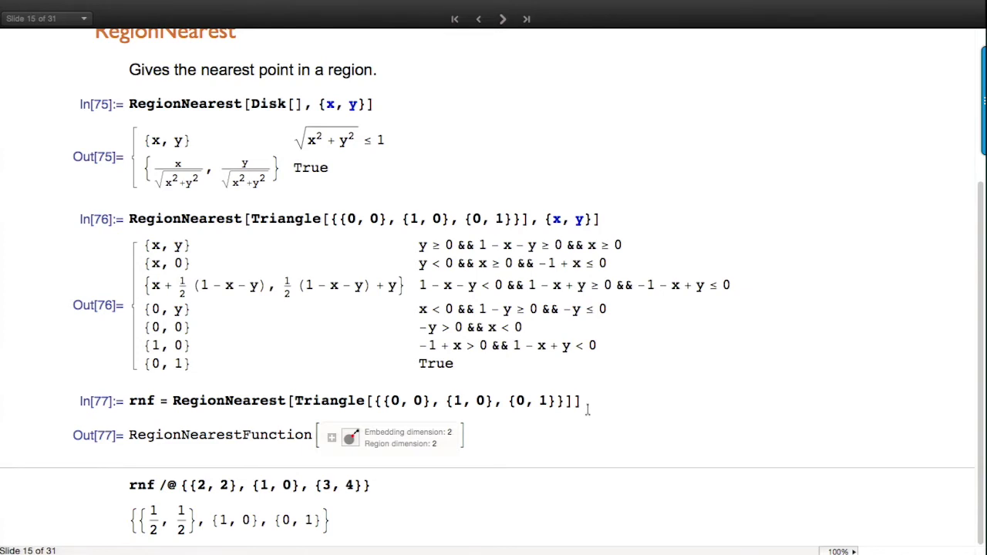
{"action": "left_click", "coordinate": [486, 485]}
{"action": "key", "text": "shift+Return"}
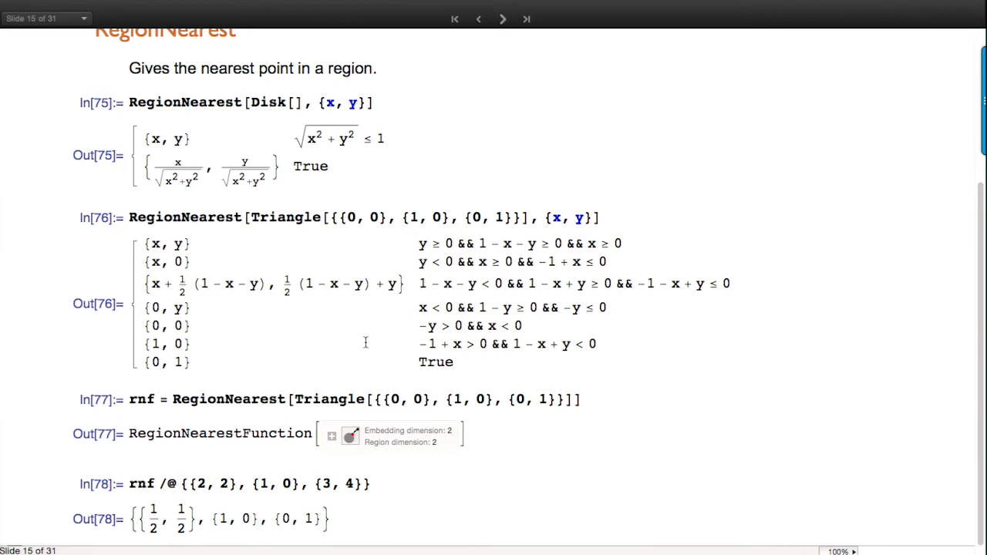
{"action": "left_click", "coordinate": [504, 19]}
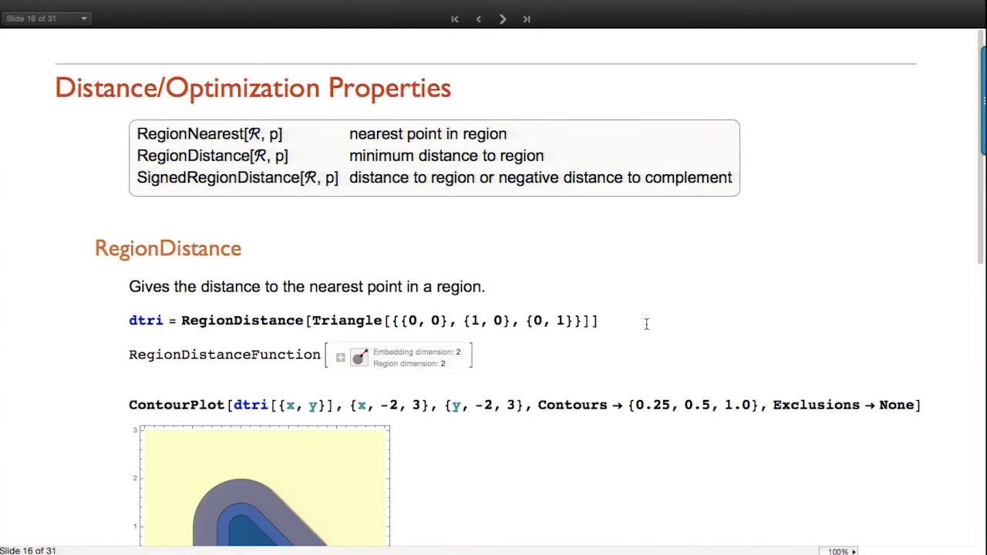
Step: Define dtri as the triangle's distance function and draw its contour plot
{"action": "key", "text": "shift+Return"}
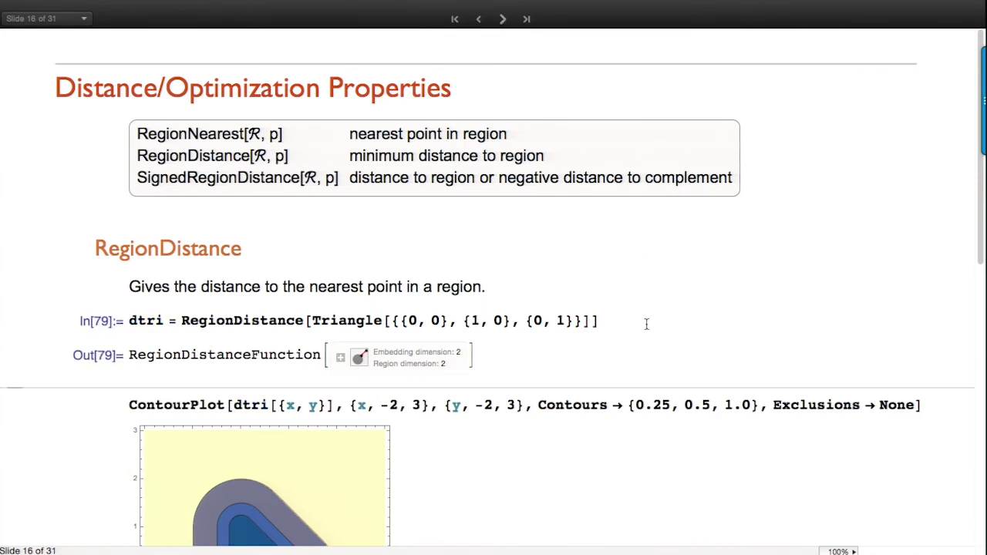
{"action": "scroll", "coordinate": [646, 324], "scroll_direction": "down", "scroll_amount": 5}
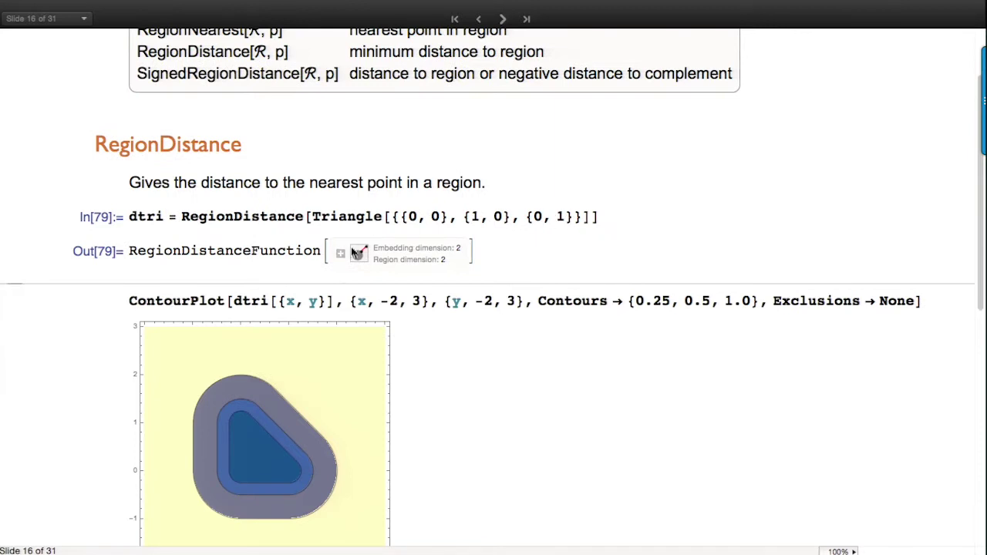
{"action": "left_click", "coordinate": [942, 299]}
{"action": "key", "text": "shift+Return"}
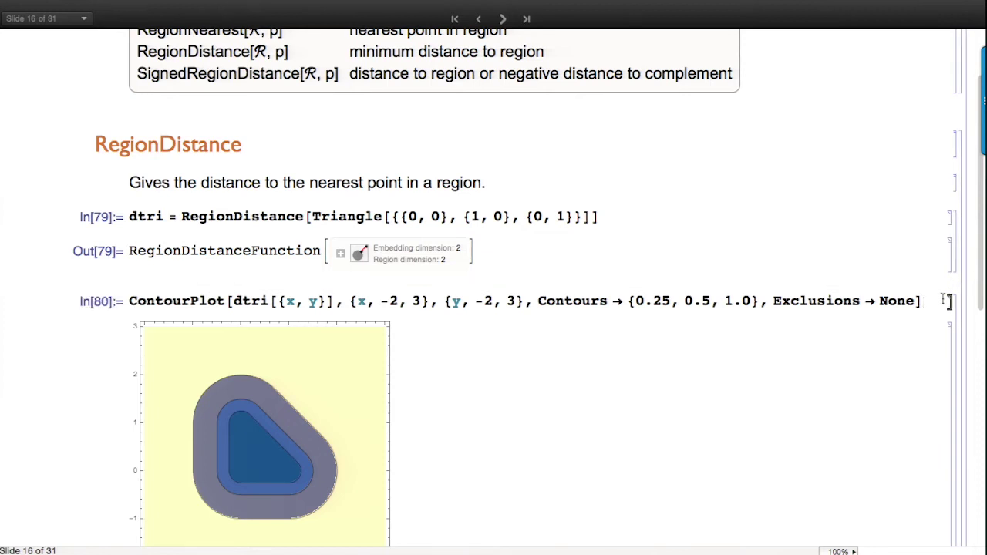
{"action": "mouse_move", "coordinate": [246, 377]}
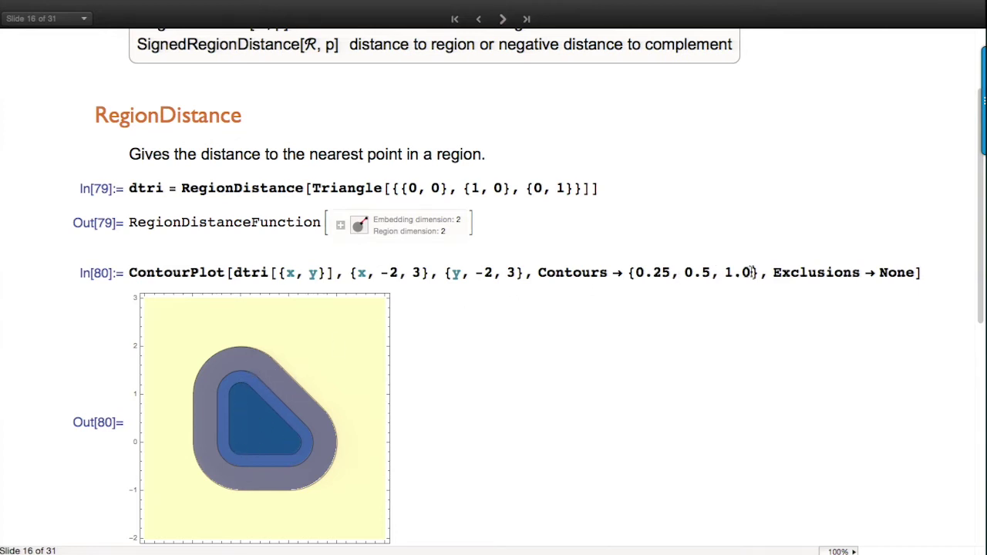
{"action": "scroll", "coordinate": [668, 381], "scroll_direction": "down", "scroll_amount": 10}
{"action": "scroll", "coordinate": [670, 383], "scroll_direction": "up", "scroll_amount": 1}
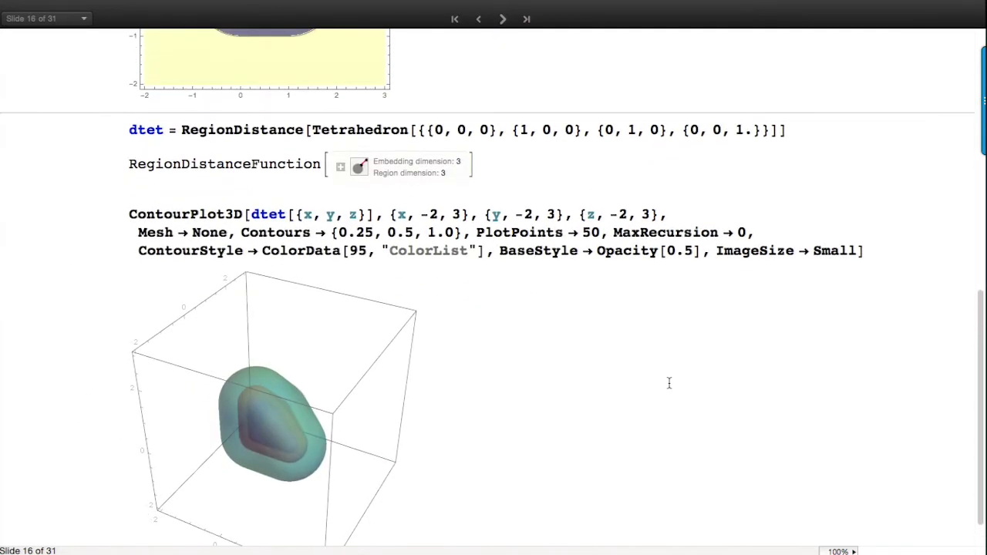
Step: Define dtet for the tetrahedron, draw and enlarge its ContourPlot3D, then go to slide 17
{"action": "left_click", "coordinate": [807, 133]}
{"action": "key", "text": "shift+Return"}
{"action": "left_click", "coordinate": [830, 231]}
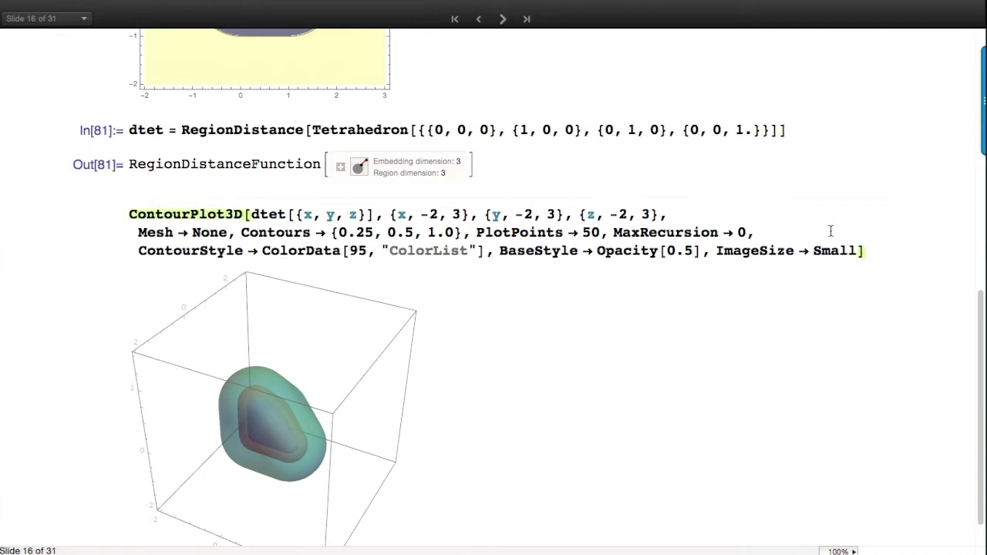
{"action": "key", "text": "shift+Return"}
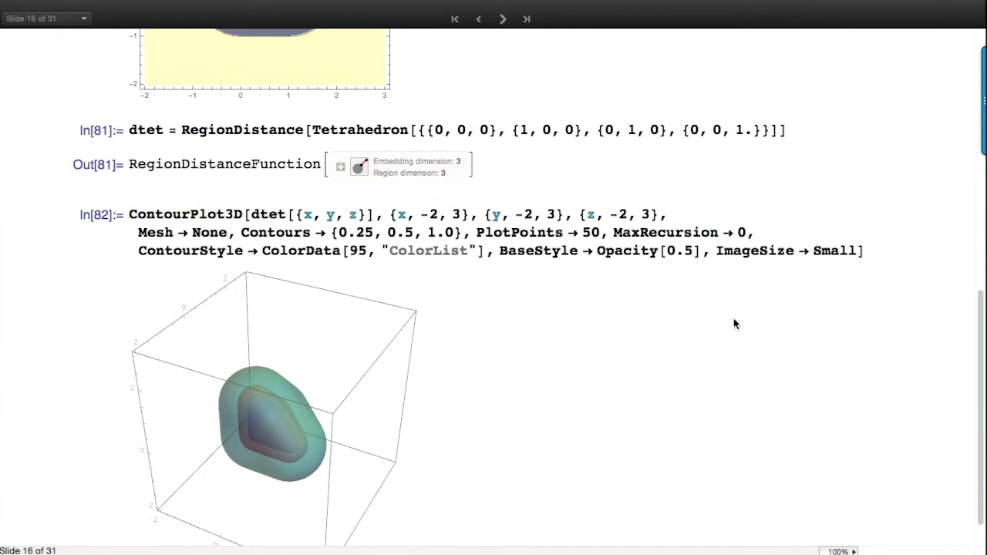
{"action": "left_click", "coordinate": [235, 492]}
{"action": "left_click_drag", "start_coordinate": [259, 534], "coordinate": [449, 535]}
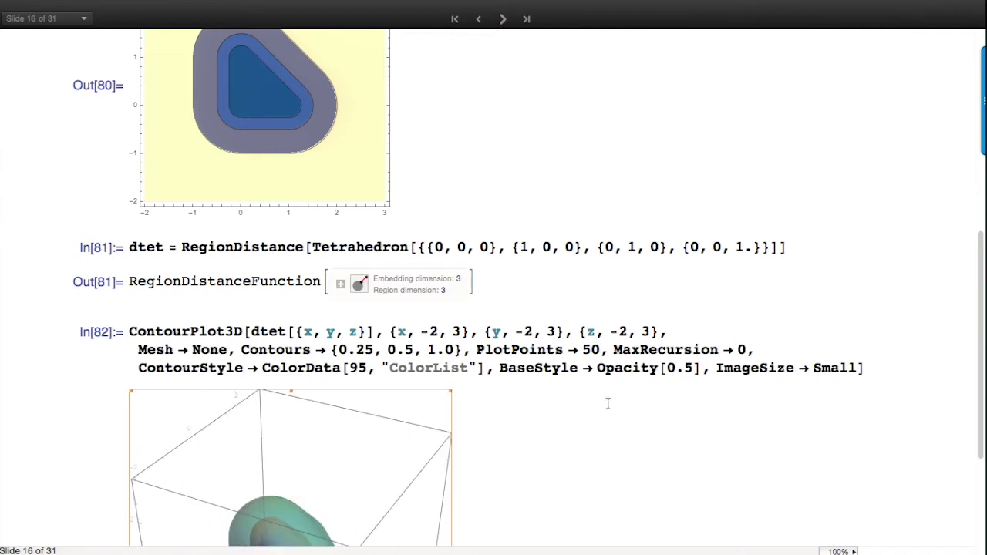
{"action": "scroll", "coordinate": [607, 403], "scroll_direction": "up", "scroll_amount": 5}
{"action": "scroll", "coordinate": [608, 403], "scroll_direction": "down", "scroll_amount": 10}
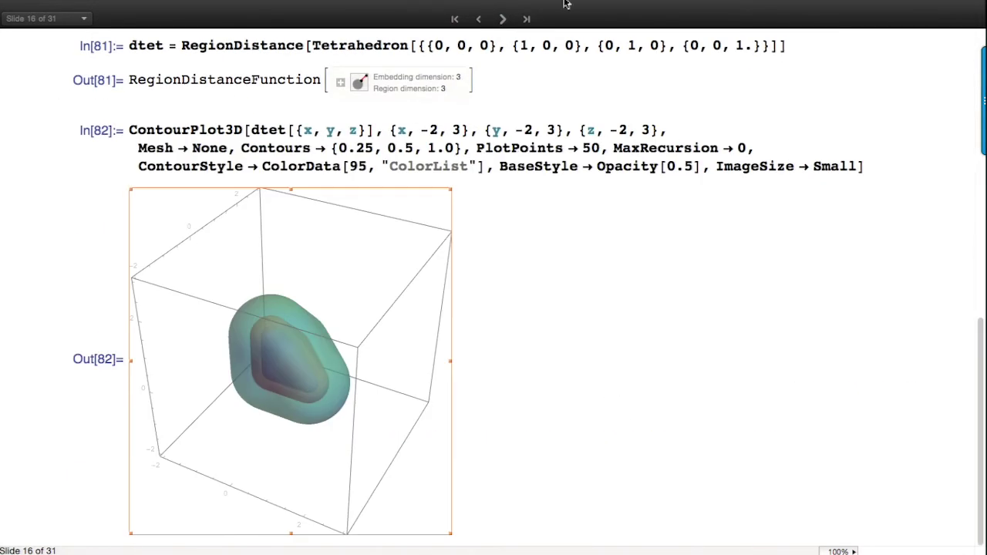
{"action": "left_click", "coordinate": [502, 20]}
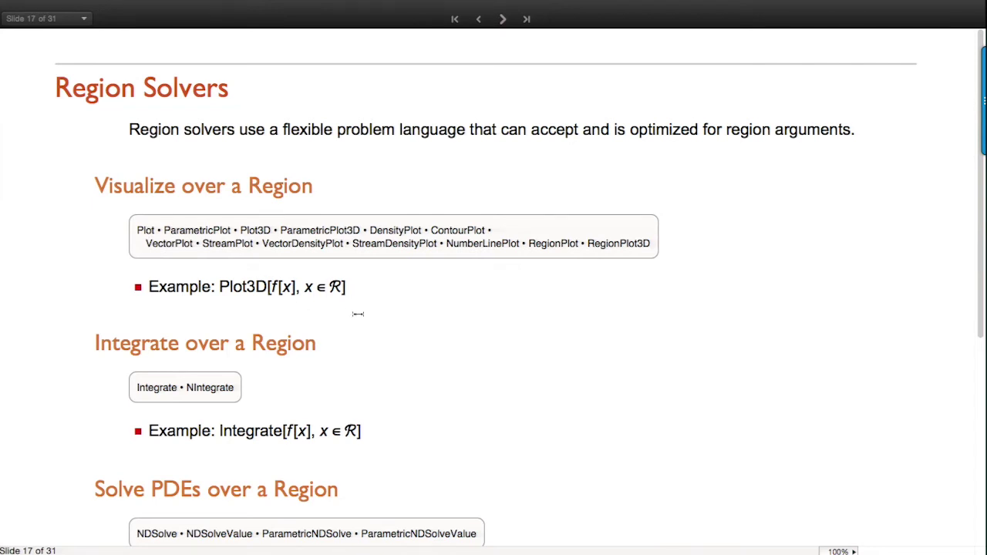
Step: Highlight the Plot3D and Integrate region-solver examples
{"action": "left_click", "coordinate": [273, 287]}
{"action": "left_click_drag", "start_coordinate": [273, 287], "coordinate": [309, 287]}
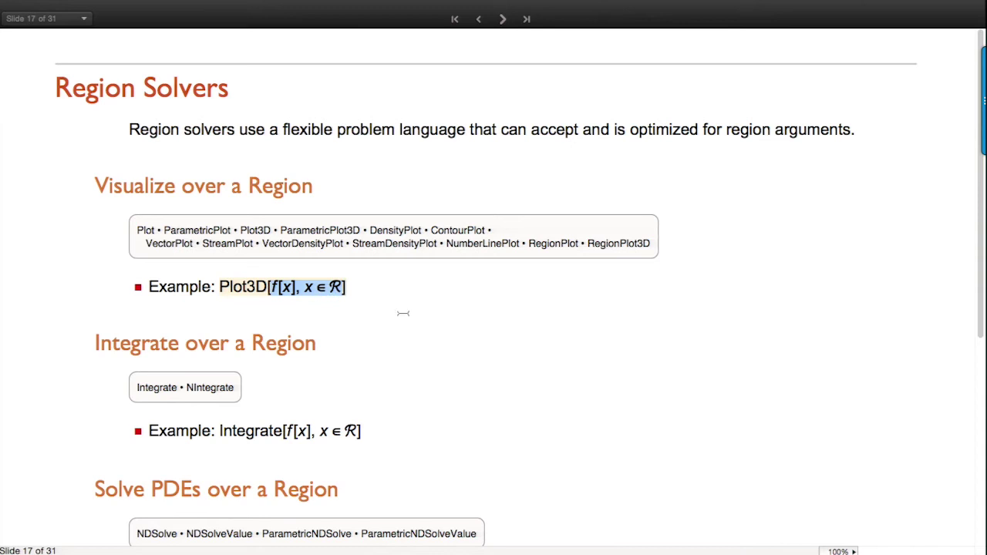
{"action": "scroll", "coordinate": [403, 312], "scroll_direction": "down", "scroll_amount": 5}
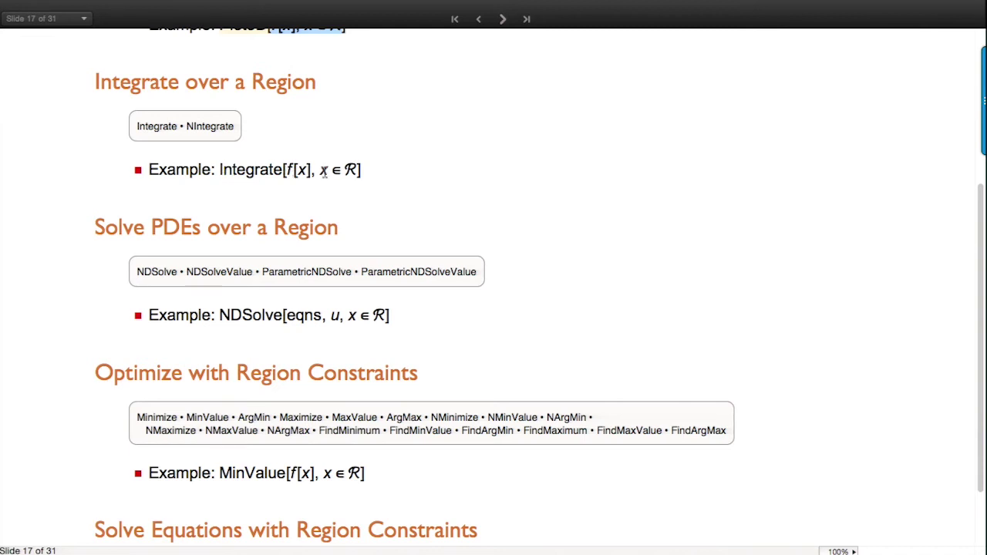
{"action": "double_click", "coordinate": [256, 171]}
{"action": "left_click", "coordinate": [256, 172]}
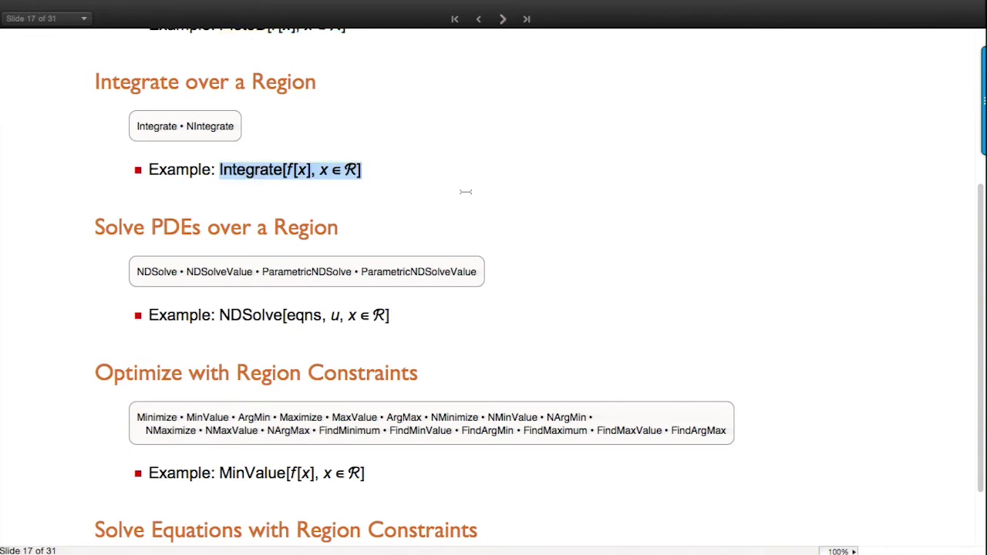
{"action": "scroll", "coordinate": [465, 191], "scroll_direction": "down", "scroll_amount": 3}
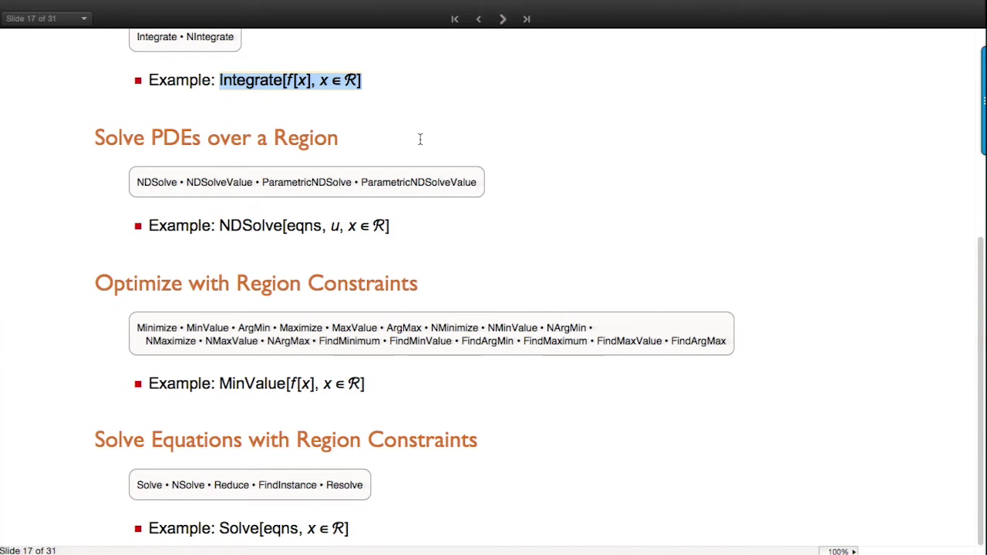
Step: Highlight the NDSolve, MinValue and Solve examples, then advance to slide 18
{"action": "left_click", "coordinate": [351, 226]}
{"action": "triple_click", "coordinate": [351, 226]}
{"action": "triple_click", "coordinate": [351, 226]}
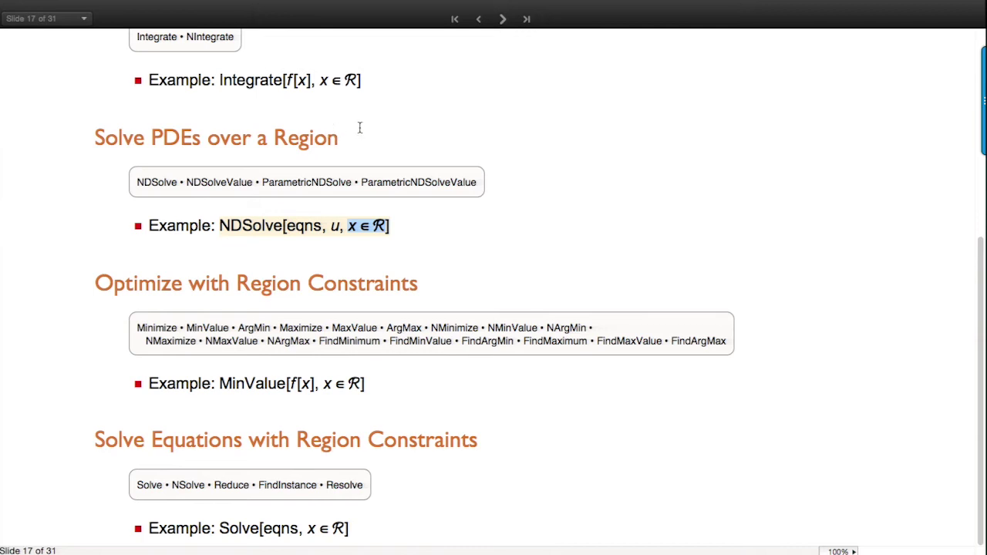
{"action": "left_click", "coordinate": [446, 255]}
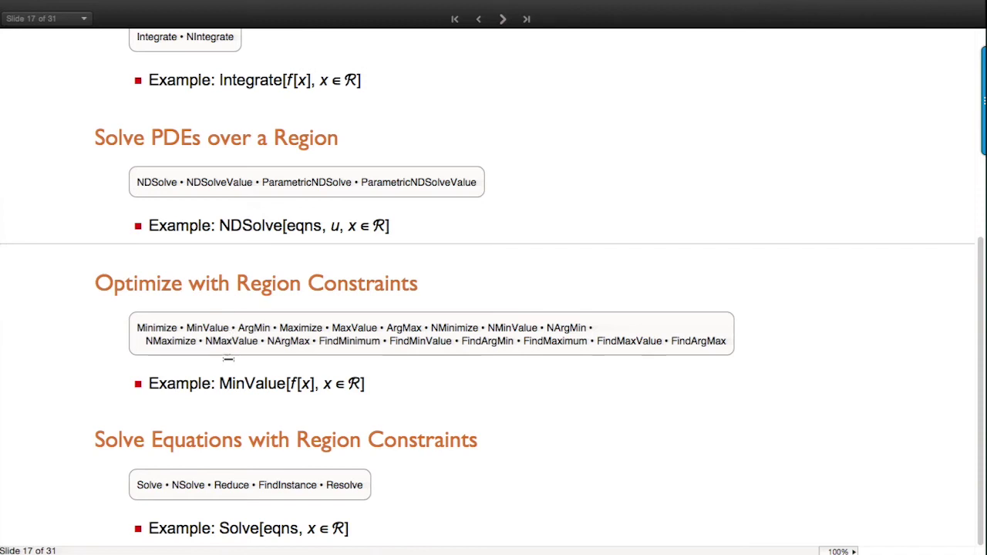
{"action": "left_click_drag", "start_coordinate": [256, 378], "coordinate": [365, 384]}
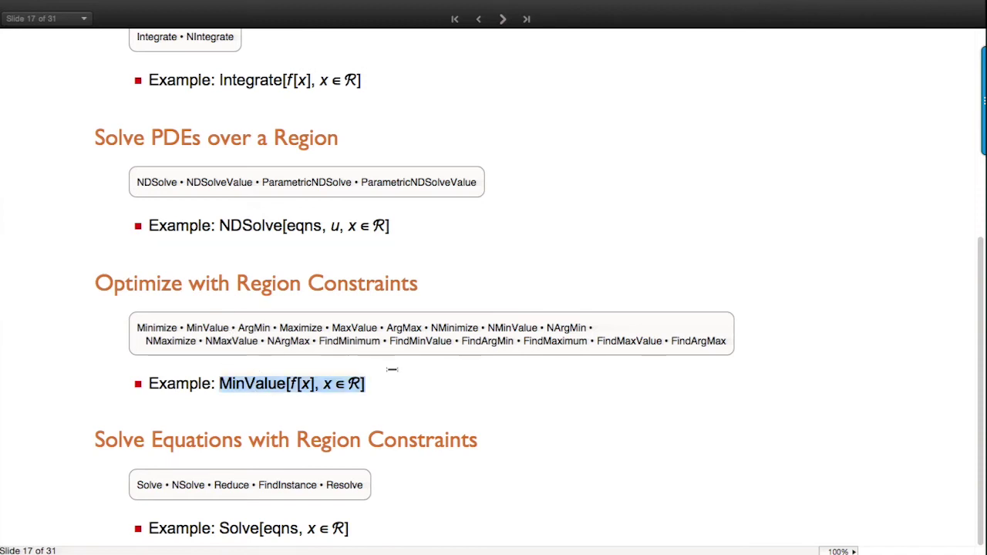
{"action": "left_click", "coordinate": [415, 402]}
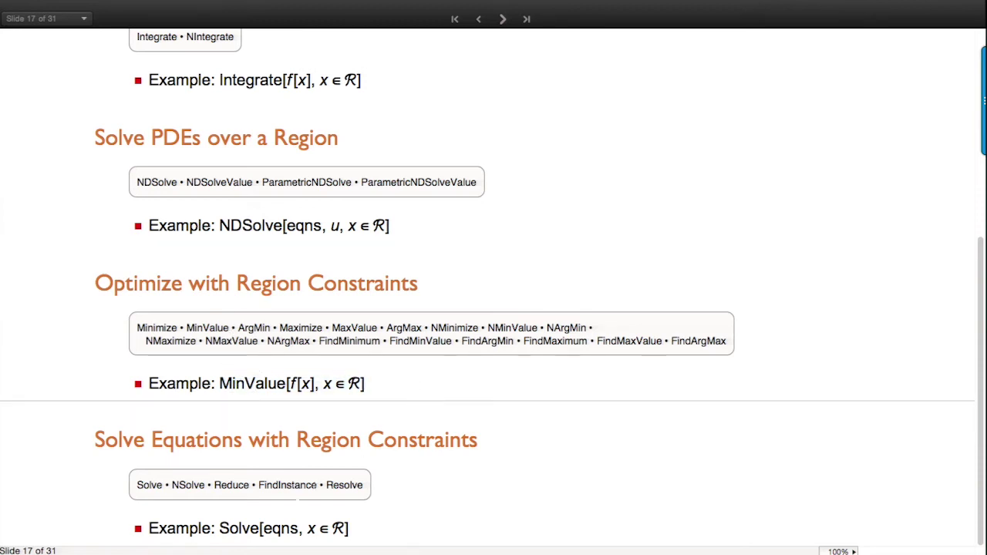
{"action": "double_click", "coordinate": [249, 531]}
{"action": "left_click", "coordinate": [250, 530]}
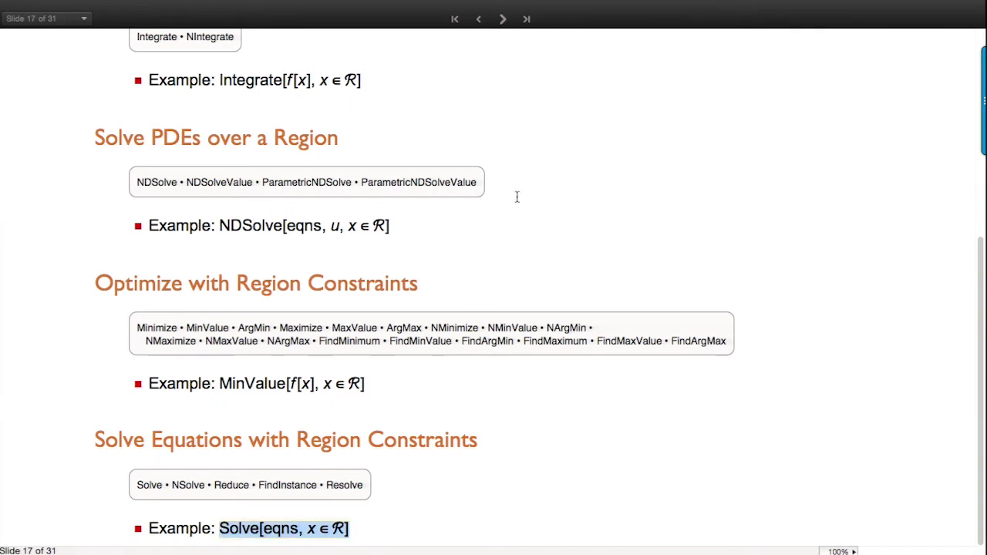
{"action": "scroll", "coordinate": [515, 191], "scroll_direction": "up", "scroll_amount": 1}
{"action": "scroll", "coordinate": [516, 191], "scroll_direction": "up", "scroll_amount": 8}
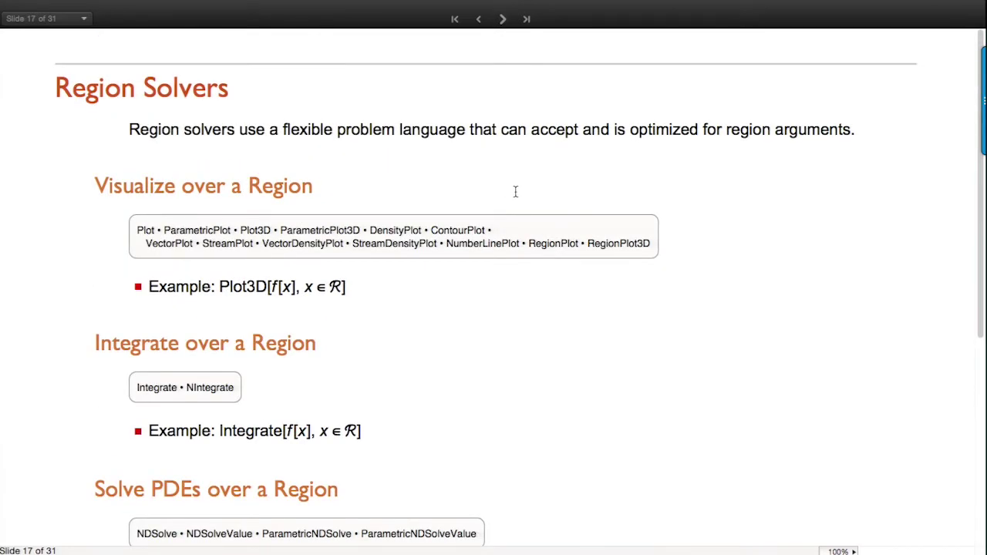
{"action": "left_click", "coordinate": [502, 18]}
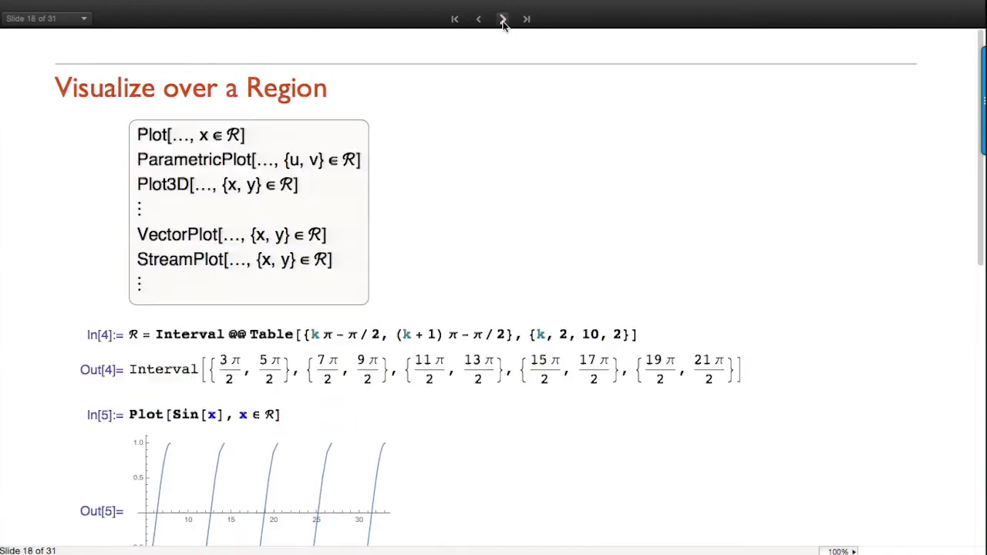
Step: Re-evaluate the interval region ℛ definition and Plot[Sin[x], x ∈ ℛ]
{"action": "double_click", "coordinate": [271, 333]}
{"action": "left_click", "coordinate": [272, 334]}
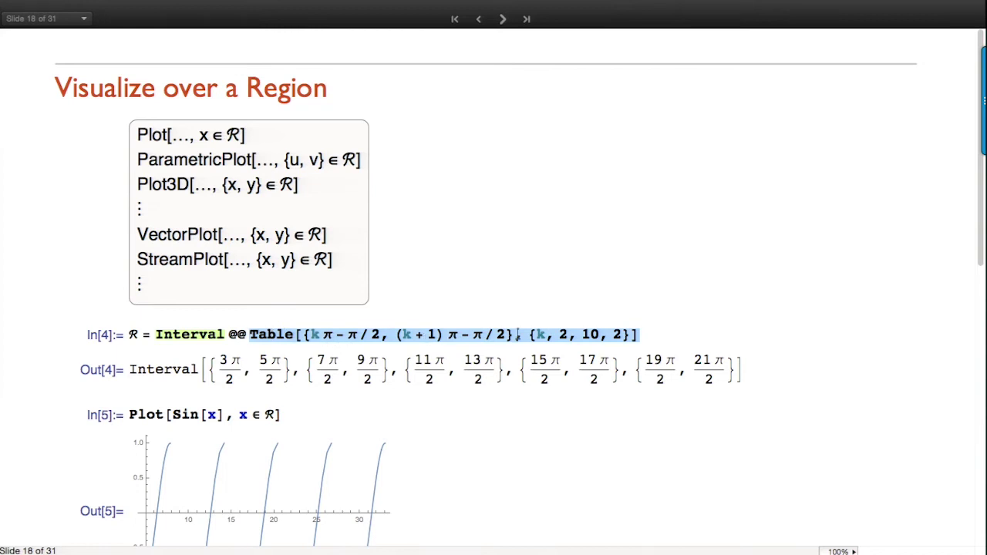
{"action": "left_click", "coordinate": [667, 330]}
{"action": "key", "text": "shift+Return"}
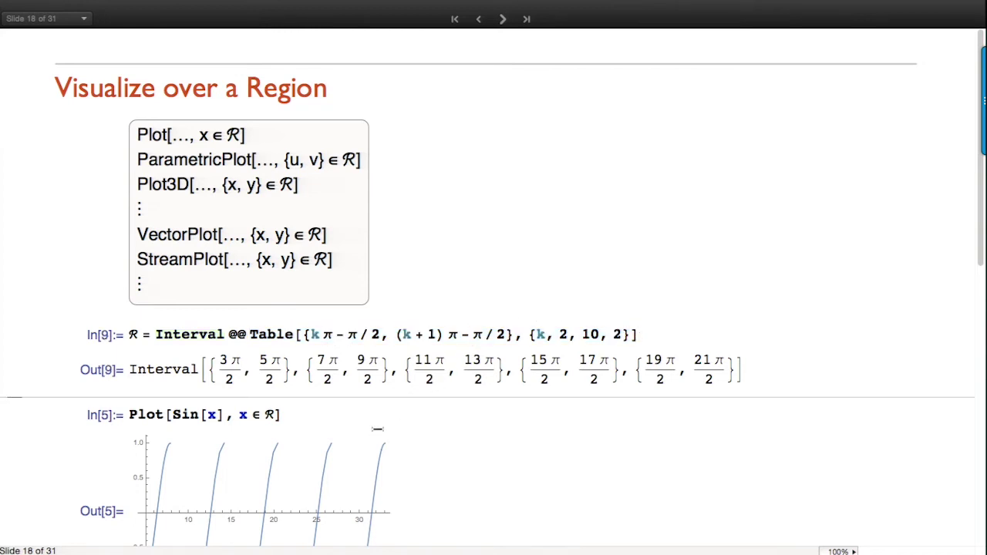
{"action": "left_click", "coordinate": [376, 423]}
{"action": "key", "text": "shift+Return"}
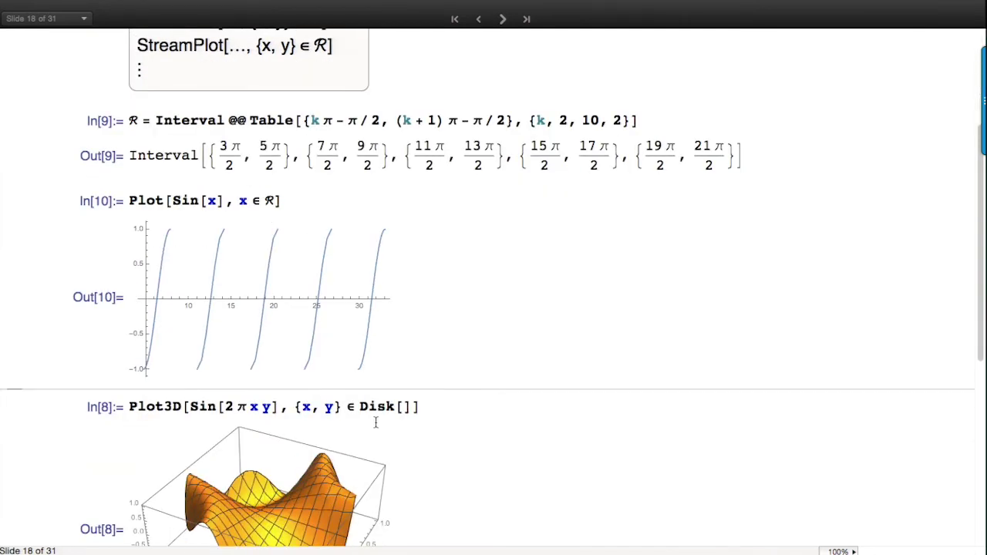
Step: Evaluate Plot3D over the unit disk and StreamPlot over the radius-3 disk, then go to slide 19
{"action": "scroll", "coordinate": [376, 422], "scroll_direction": "down", "scroll_amount": 3}
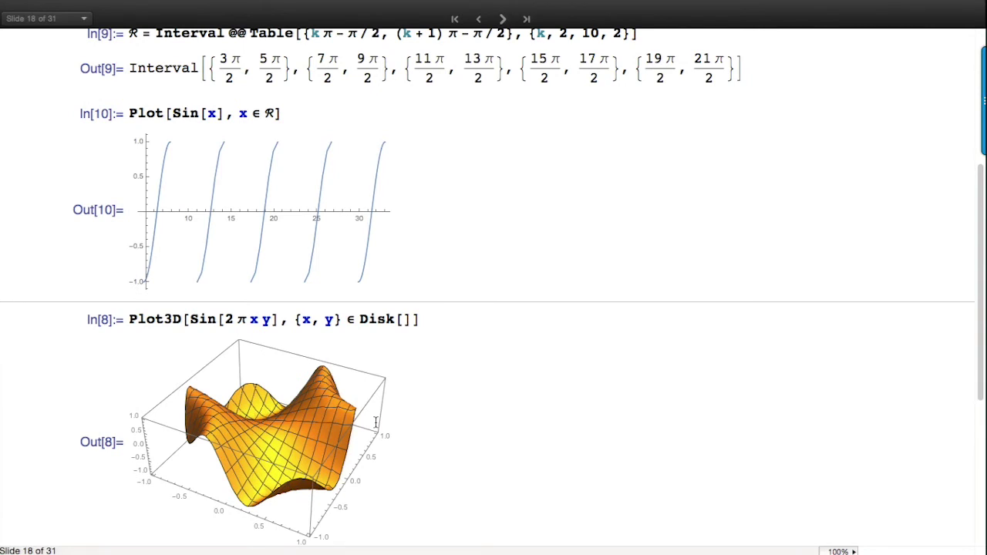
{"action": "scroll", "coordinate": [376, 422], "scroll_direction": "down", "scroll_amount": 3}
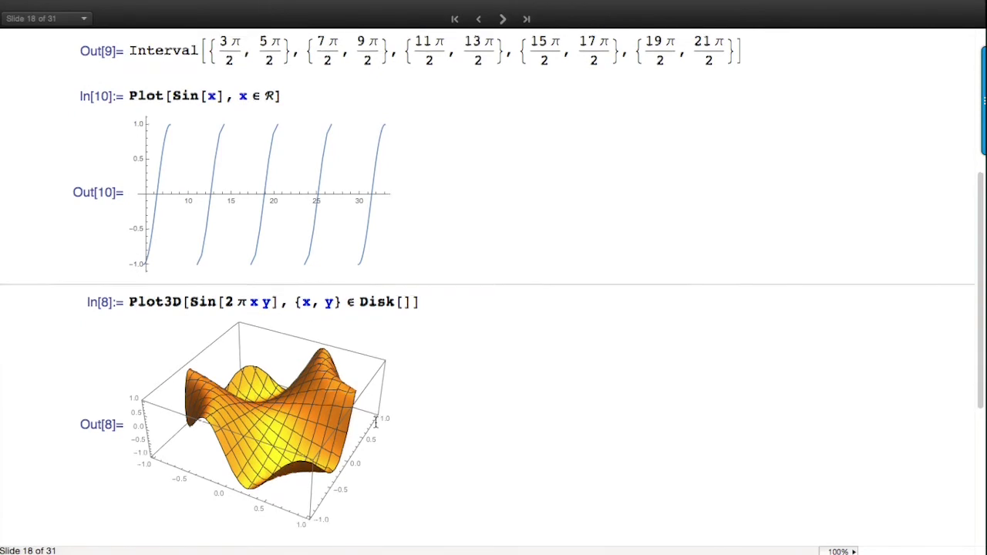
{"action": "left_click", "coordinate": [455, 245]}
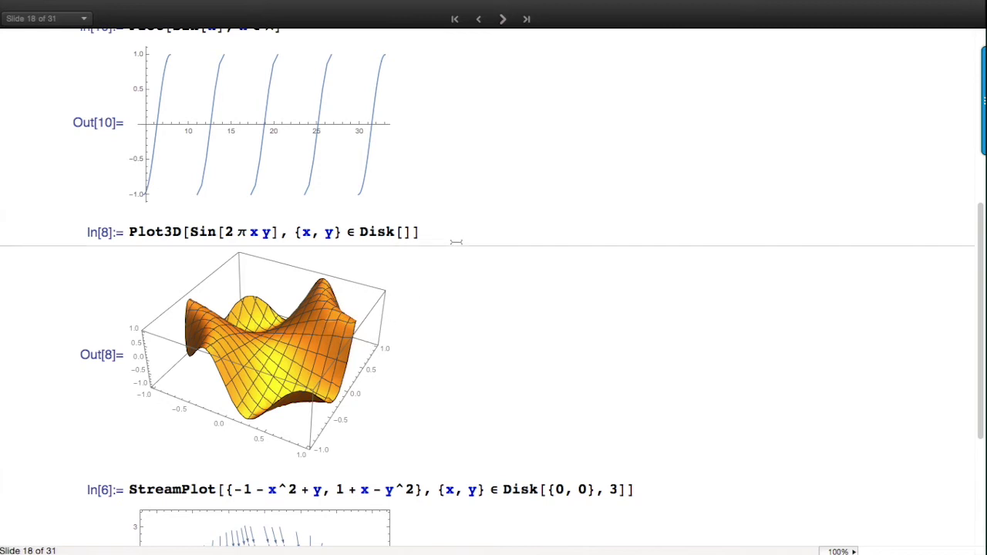
{"action": "left_click", "coordinate": [455, 232]}
{"action": "key", "text": "shift+Return"}
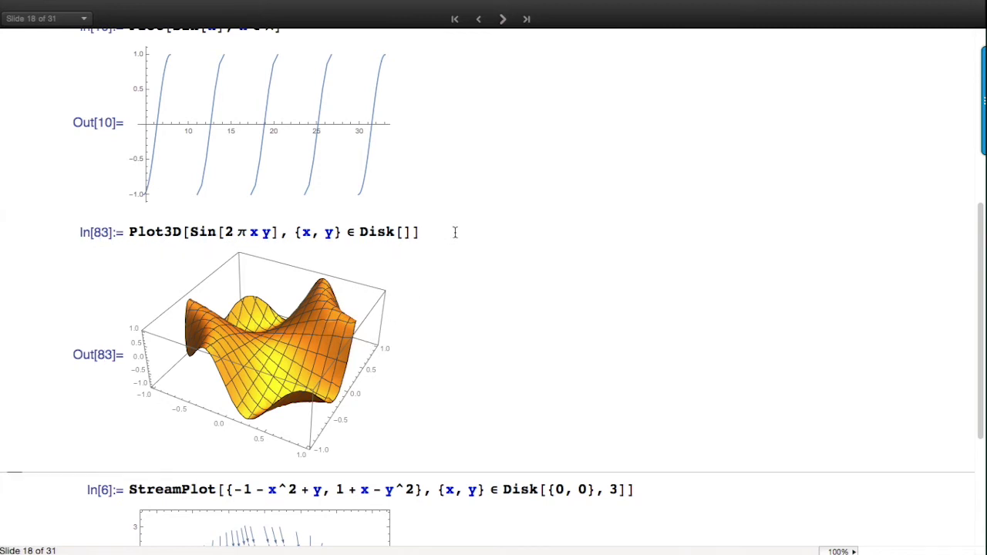
{"action": "scroll", "coordinate": [548, 321], "scroll_direction": "down", "scroll_amount": 5}
{"action": "left_click", "coordinate": [682, 332]}
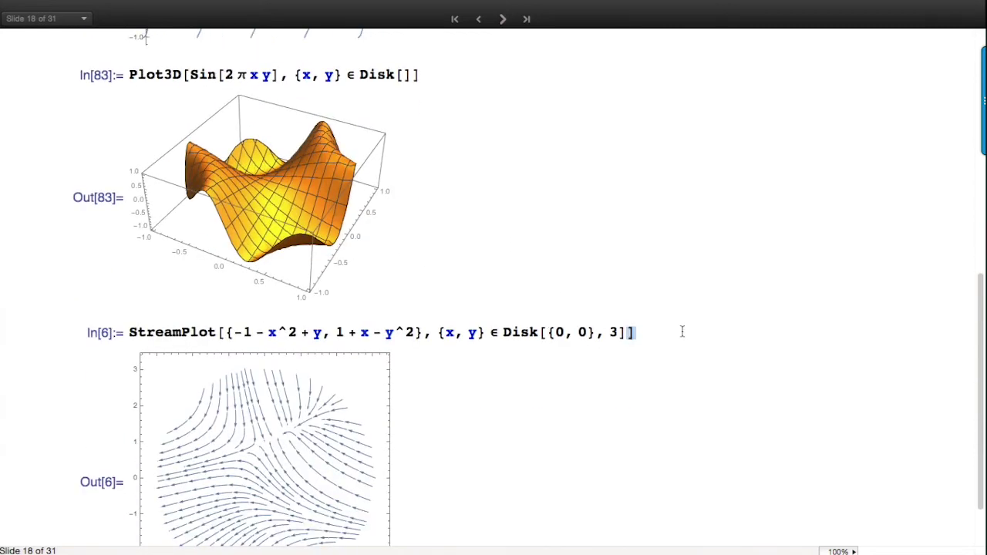
{"action": "key", "text": "shift+Return"}
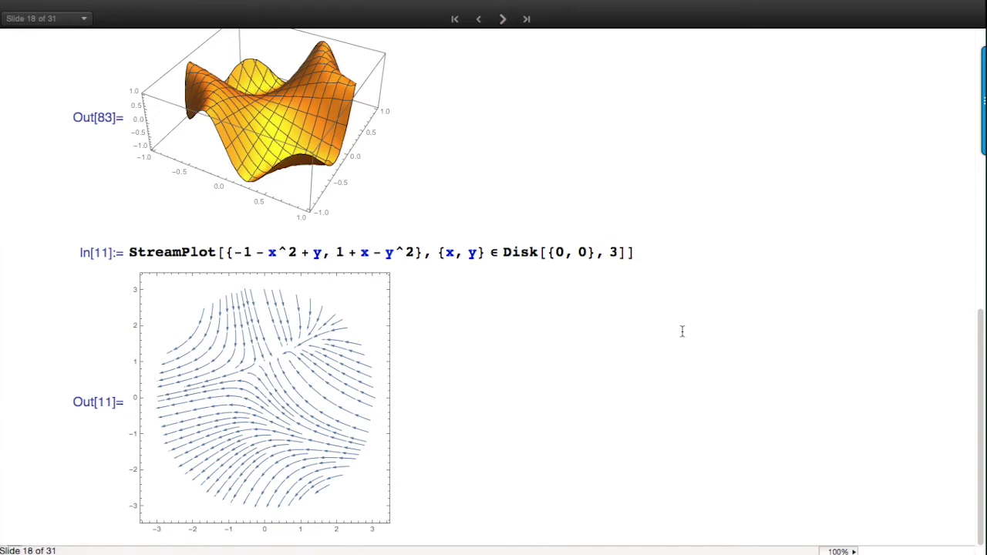
{"action": "scroll", "coordinate": [682, 331], "scroll_direction": "up", "scroll_amount": 8}
{"action": "scroll", "coordinate": [682, 331], "scroll_direction": "up", "scroll_amount": 8}
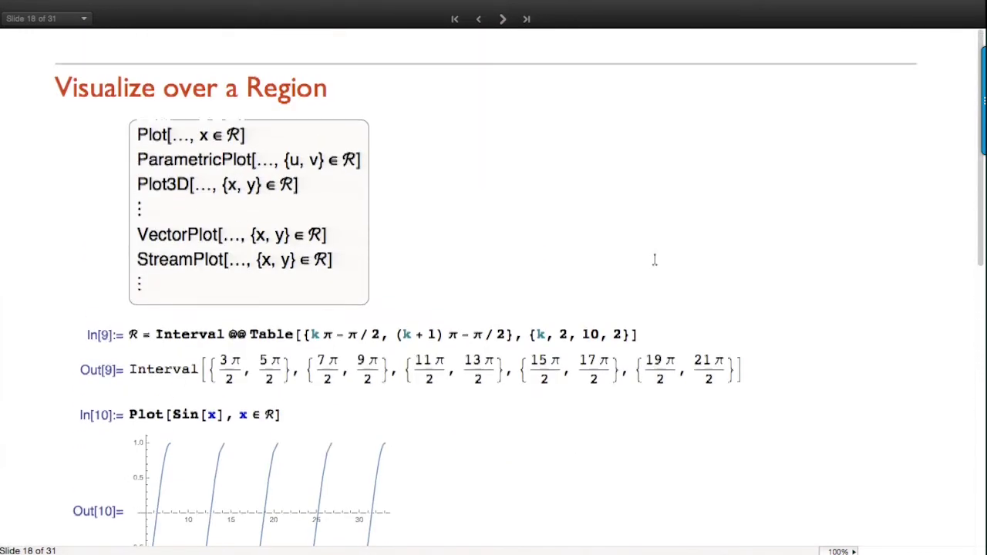
{"action": "left_click", "coordinate": [502, 20]}
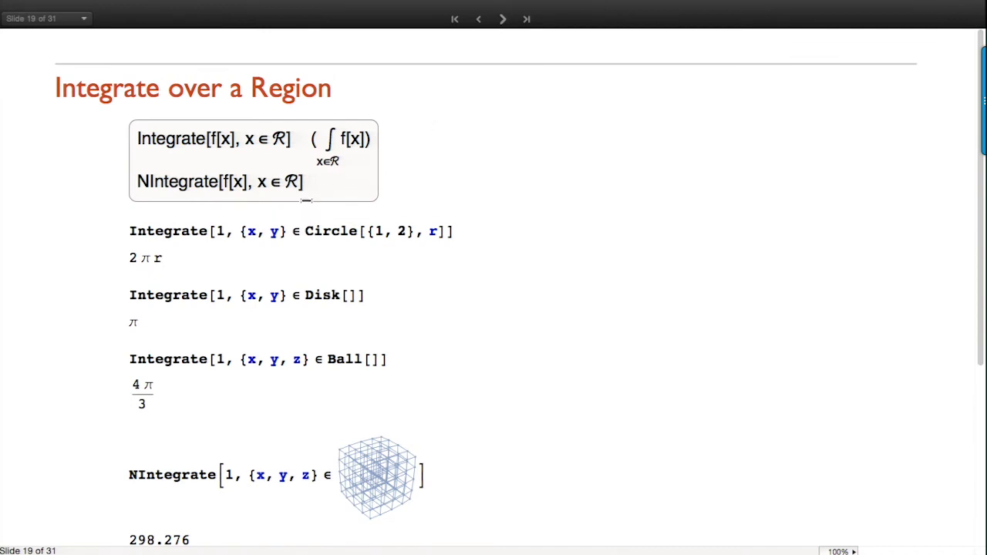
Step: Integrate over the Circle, Disk and Ball, giving 2πr, π and 4π/3
{"action": "triple_click", "coordinate": [314, 231]}
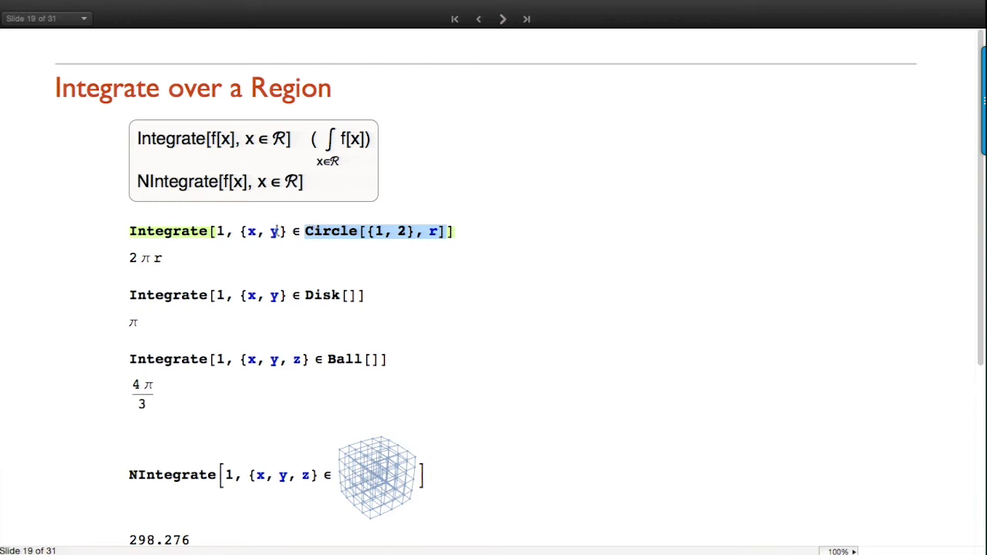
{"action": "triple_click", "coordinate": [317, 231]}
{"action": "left_click", "coordinate": [479, 228]}
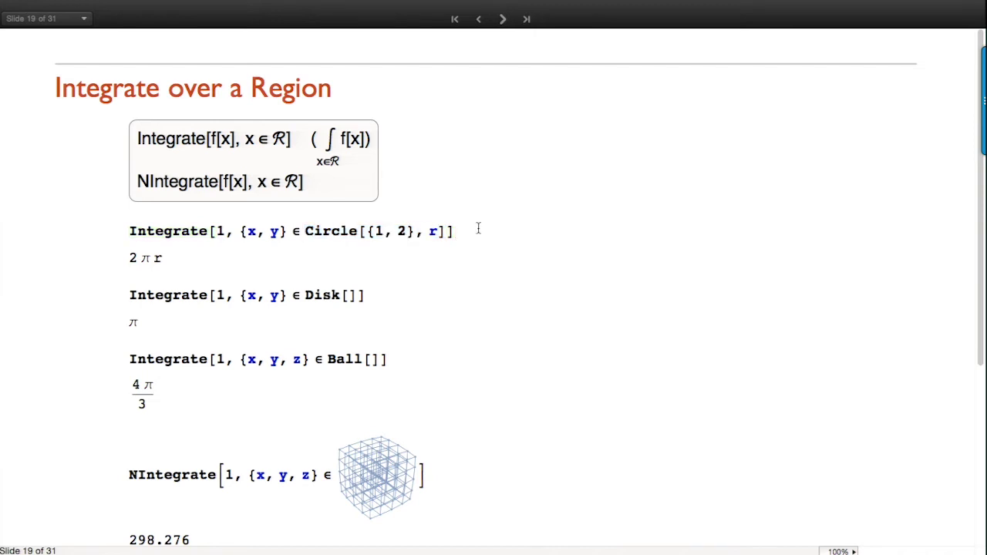
{"action": "key", "text": "shift+Return"}
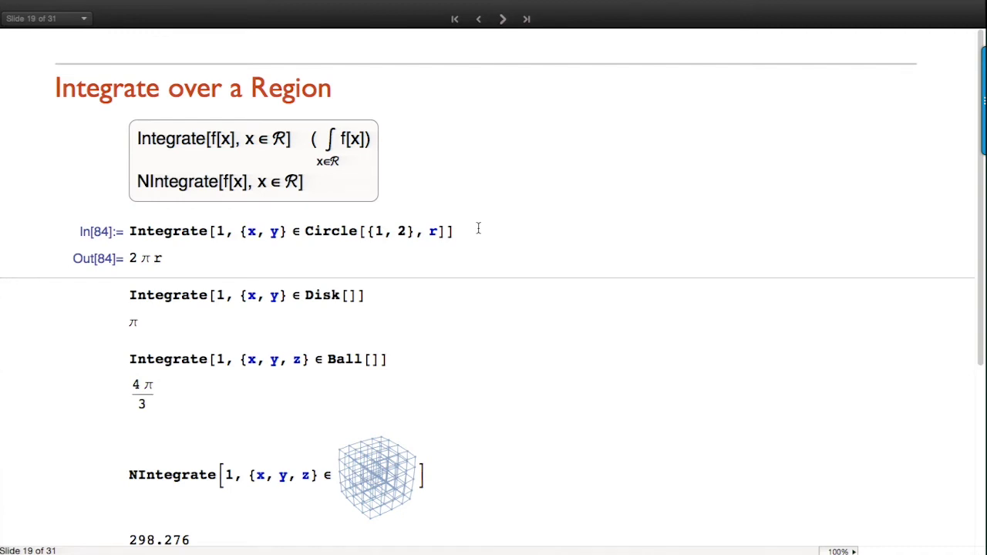
{"action": "left_click", "coordinate": [413, 294]}
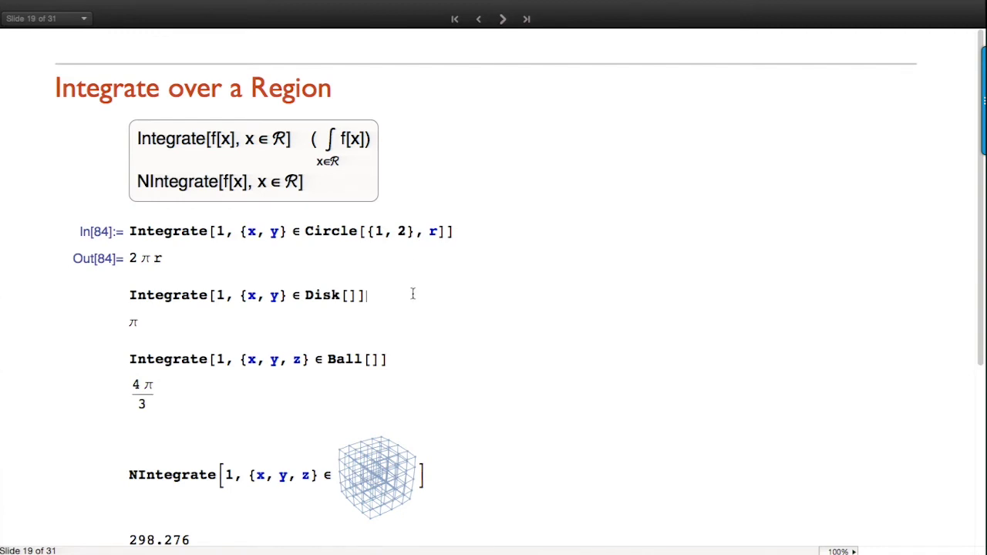
{"action": "key", "text": "shift+Return"}
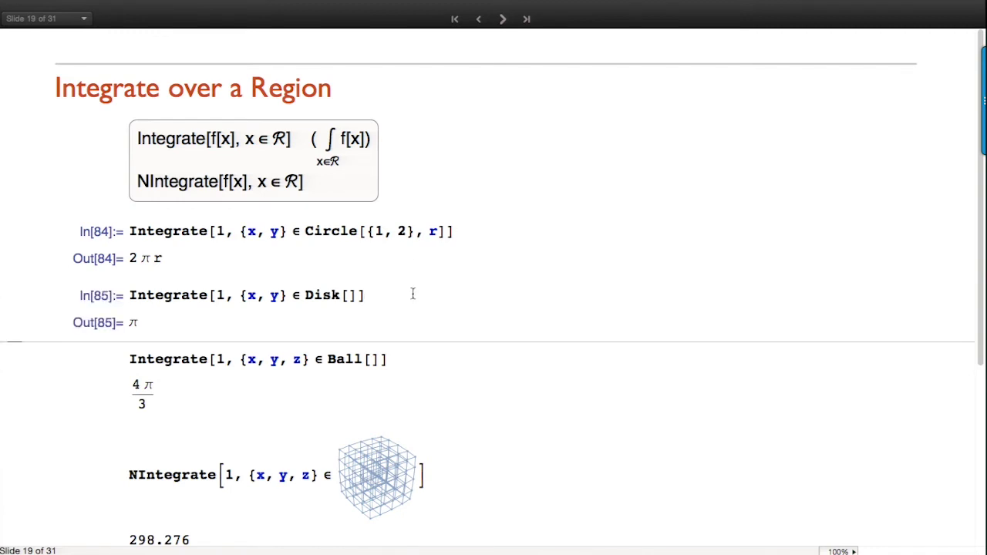
{"action": "scroll", "coordinate": [412, 294], "scroll_direction": "down", "scroll_amount": 3}
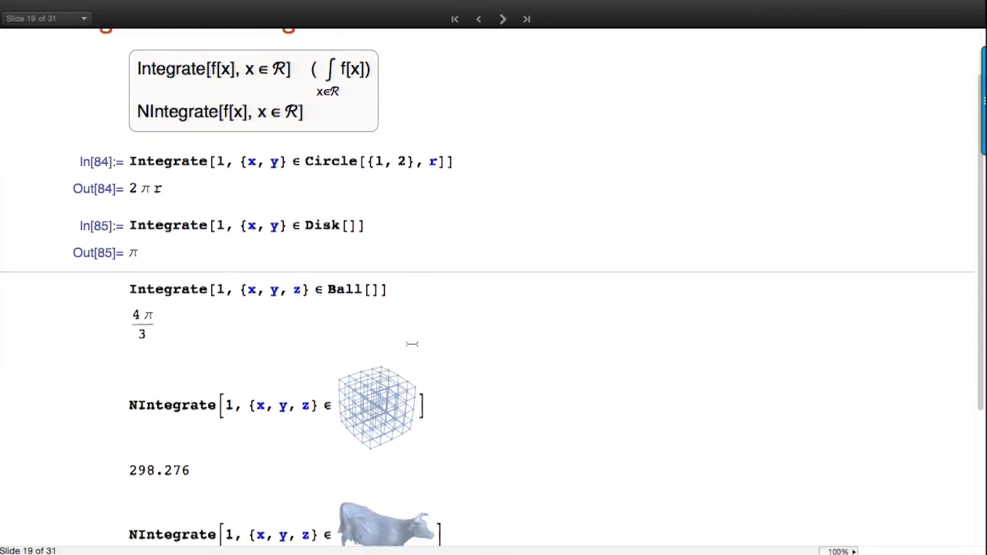
{"action": "left_click", "coordinate": [412, 288]}
{"action": "key", "text": "shift+Return"}
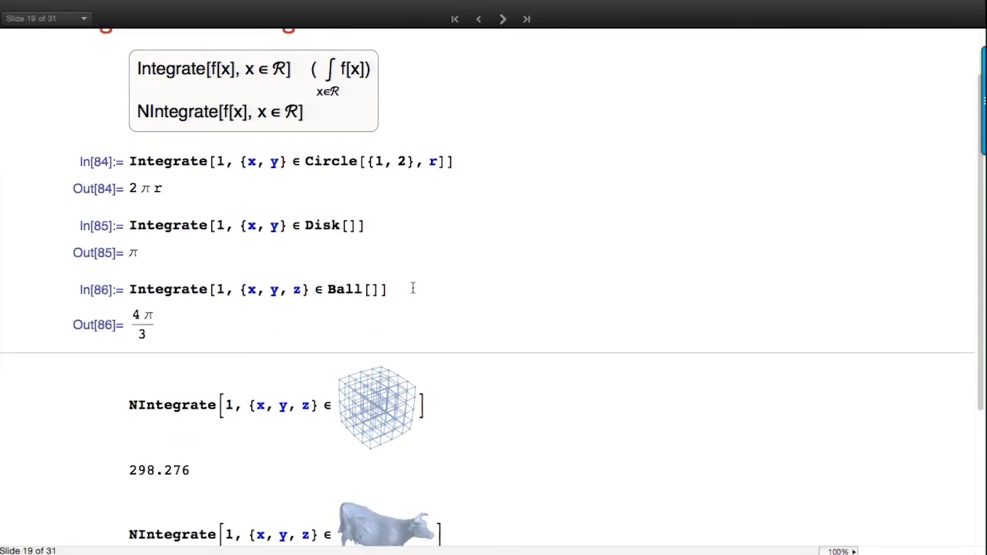
Step: Numerically integrate over the wireframe cube, the cow and the hollow cube, then go to slide 20
{"action": "scroll", "coordinate": [412, 289], "scroll_direction": "down", "scroll_amount": 3}
{"action": "left_click", "coordinate": [465, 335]}
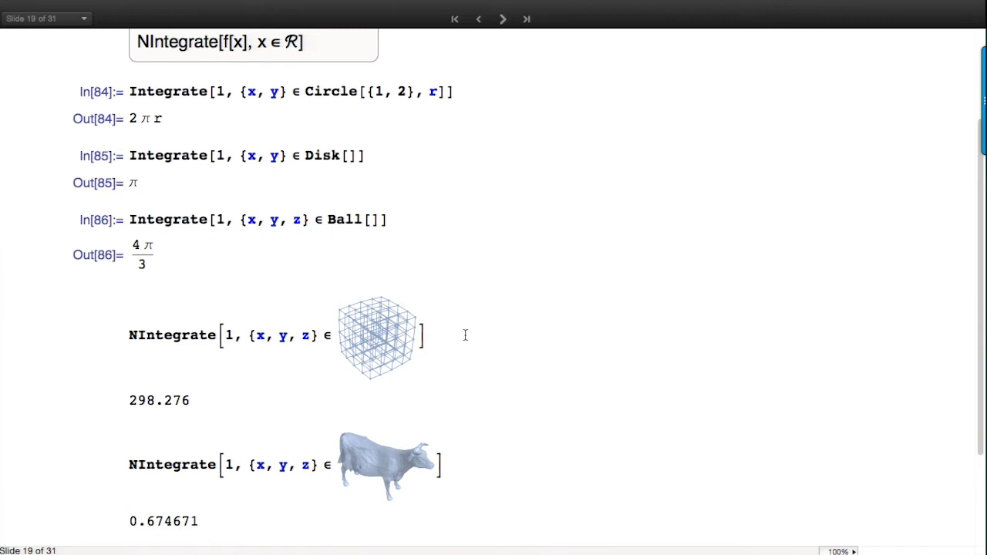
{"action": "key", "text": "shift+Return"}
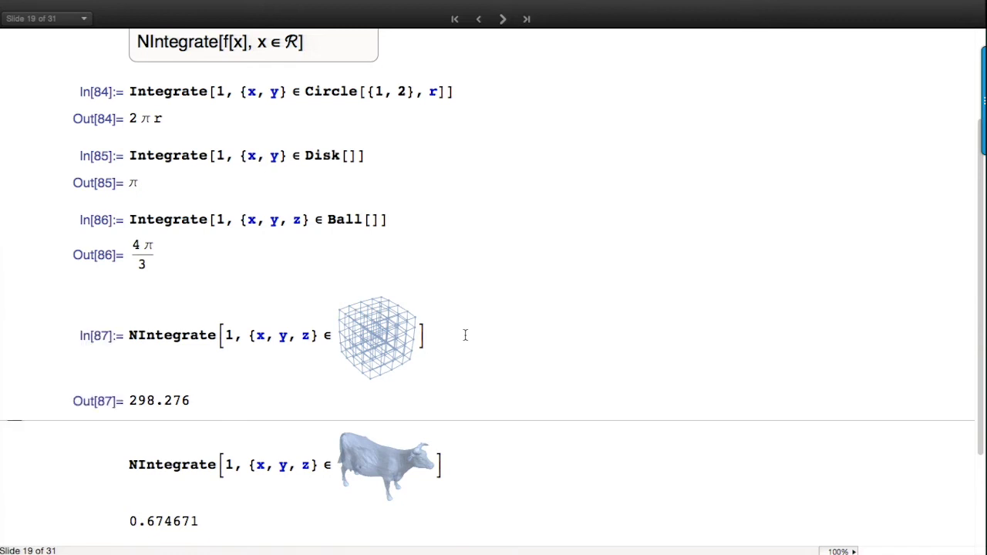
{"action": "scroll", "coordinate": [465, 335], "scroll_direction": "down", "scroll_amount": 4}
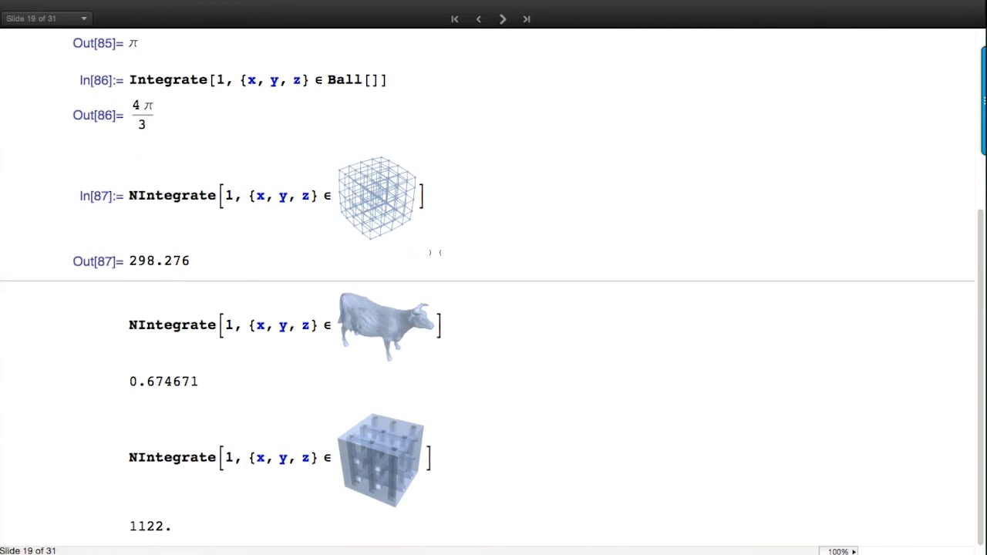
{"action": "left_click", "coordinate": [488, 329]}
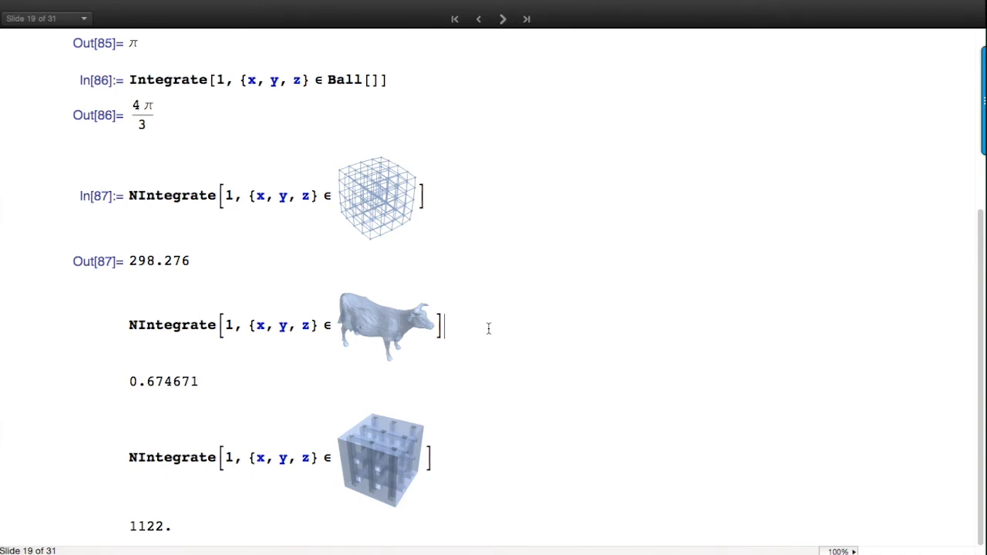
{"action": "key", "text": "shift+Return"}
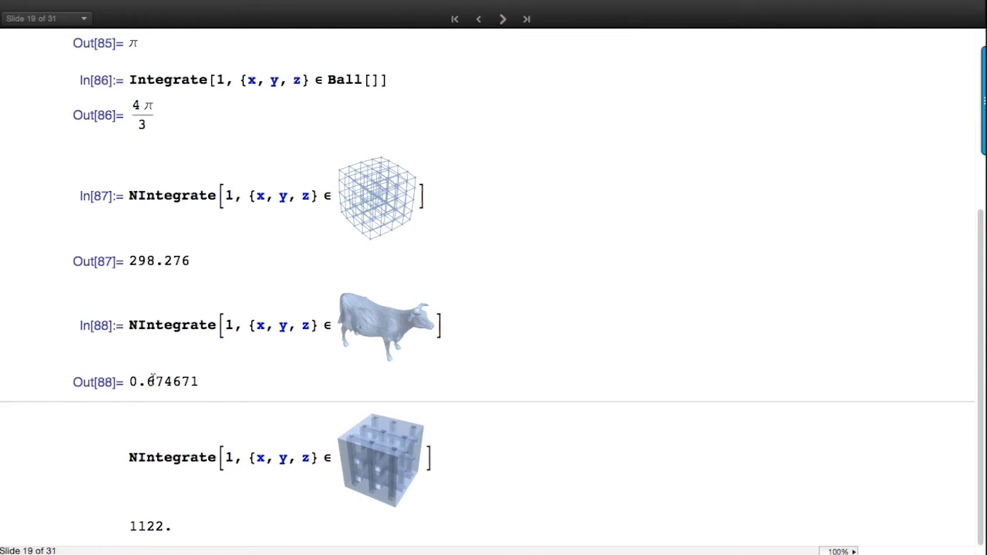
{"action": "left_click", "coordinate": [485, 466]}
{"action": "key", "text": "shift+Return"}
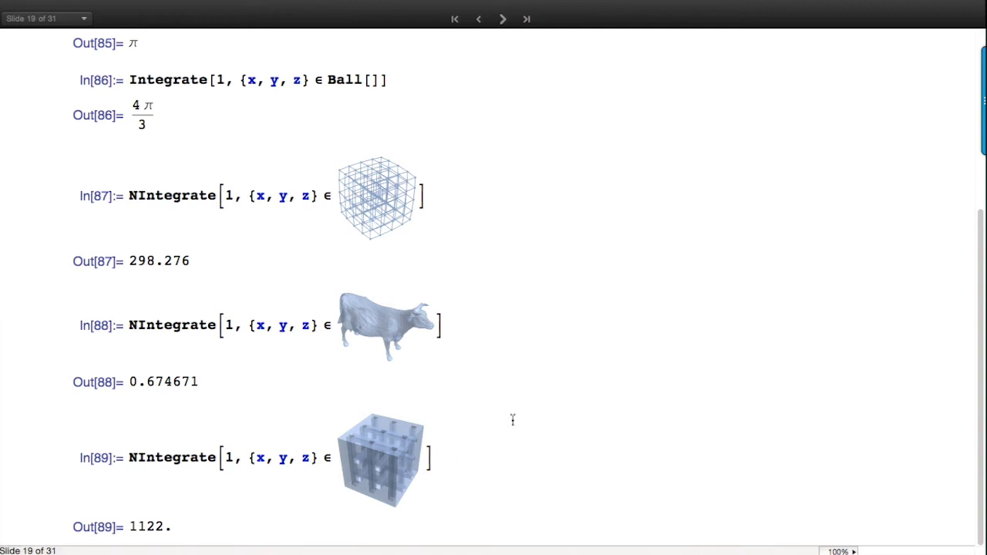
{"action": "left_click", "coordinate": [503, 19]}
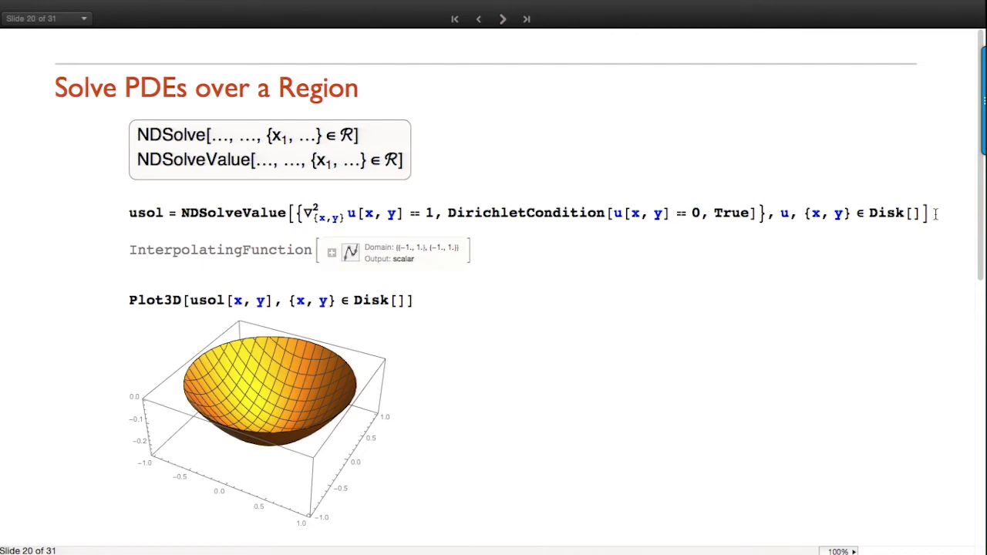
Step: Solve for usol on Disk[] with NDSolveValue and re-plot it as a bowl-shaped Plot3D
{"action": "key", "text": "shift+Return"}
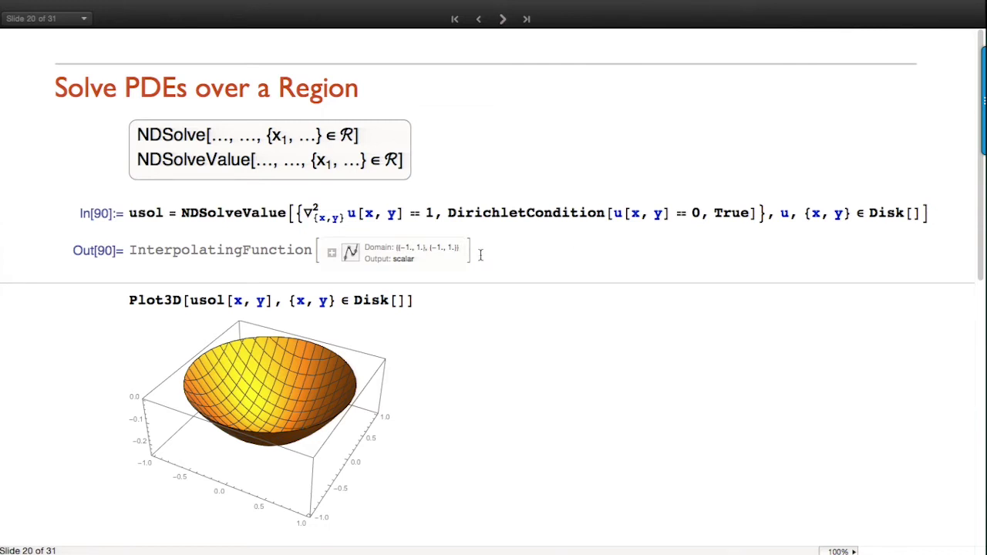
{"action": "double_click", "coordinate": [415, 218]}
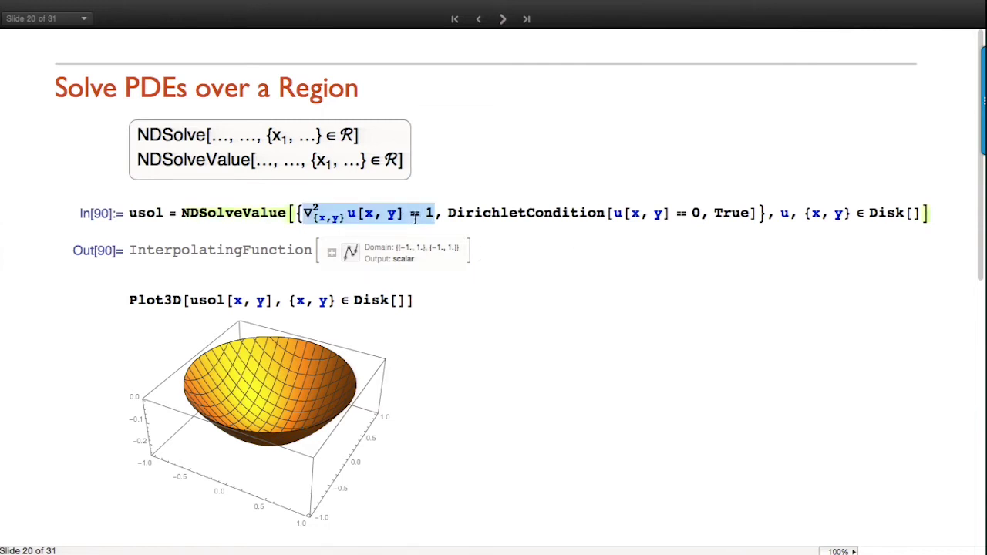
{"action": "left_click", "coordinate": [492, 212]}
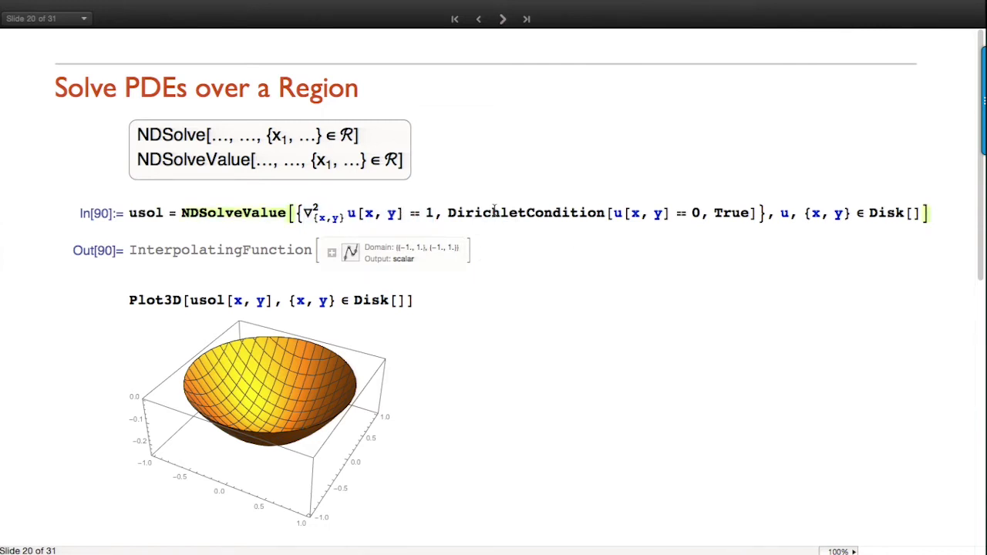
{"action": "triple_click", "coordinate": [494, 209]}
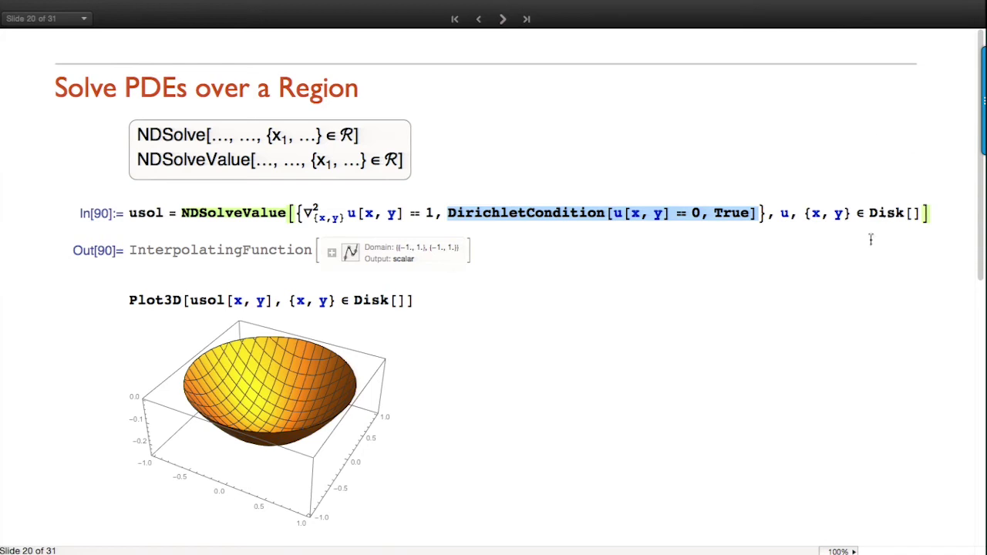
{"action": "left_click", "coordinate": [587, 297]}
{"action": "key", "text": "shift+Return"}
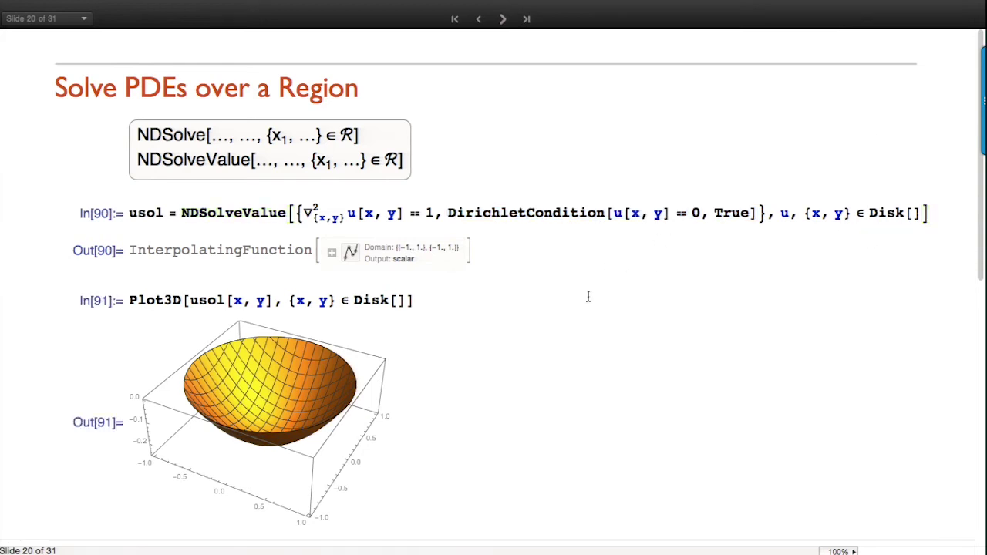
{"action": "scroll", "coordinate": [589, 294], "scroll_direction": "down", "scroll_amount": 10}
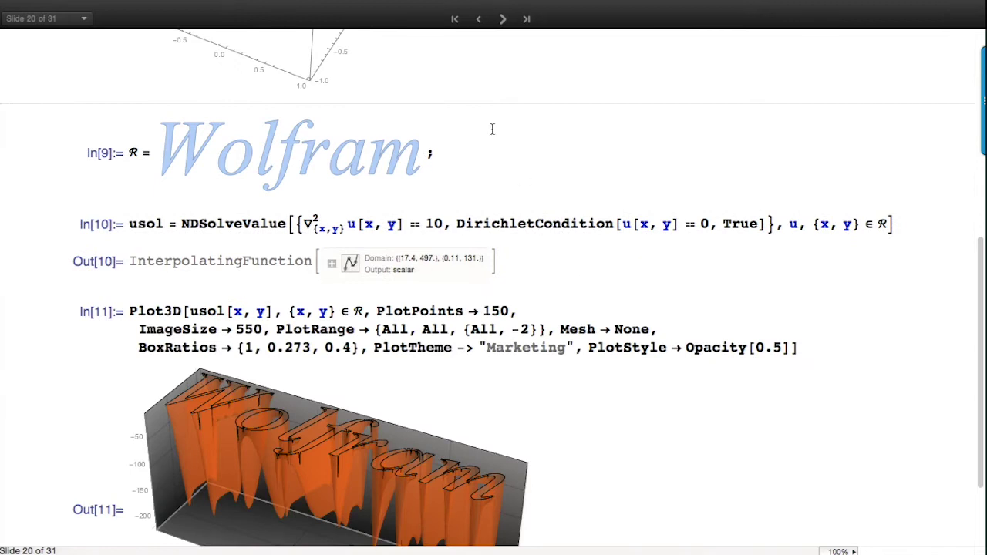
Step: Redefine the Wolfram lettering region and re-solve ∇²u == 10 over it with NDSolveValue
{"action": "left_click", "coordinate": [472, 150]}
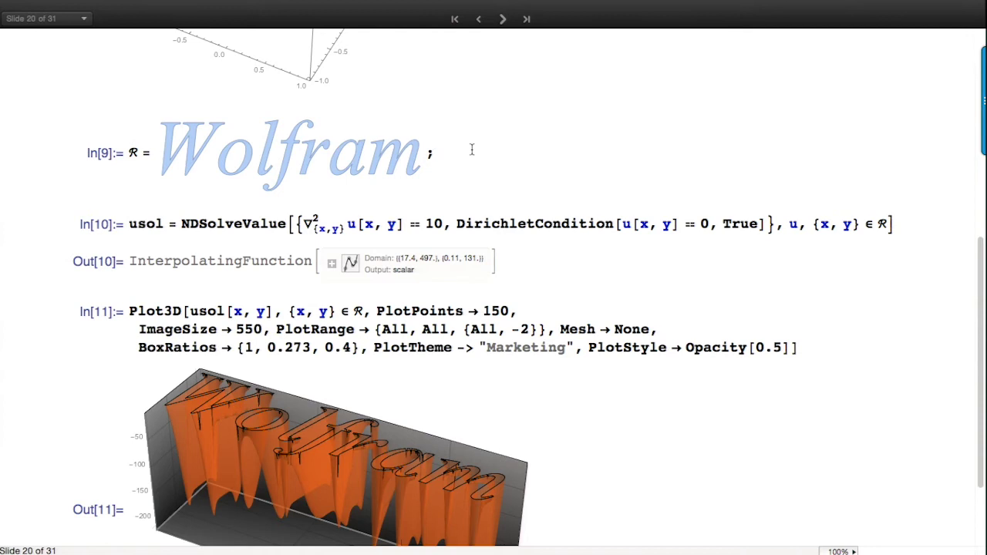
{"action": "key", "text": "shift+Return"}
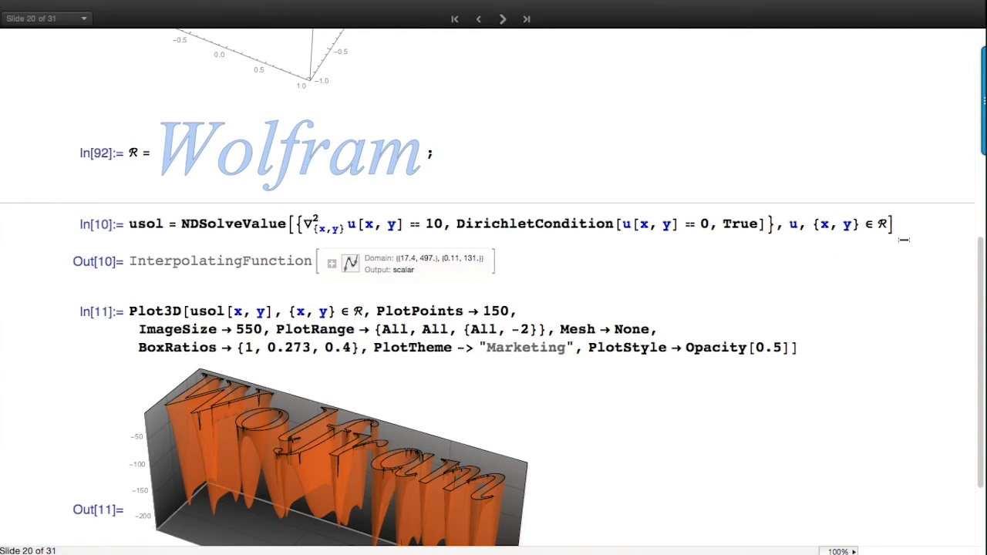
{"action": "left_click", "coordinate": [923, 223]}
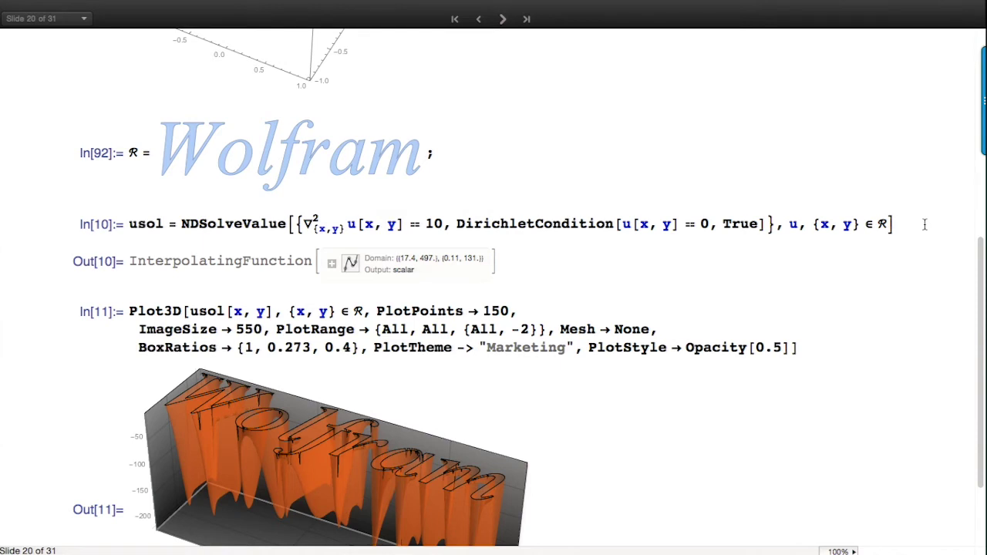
{"action": "key", "text": "shift+Return"}
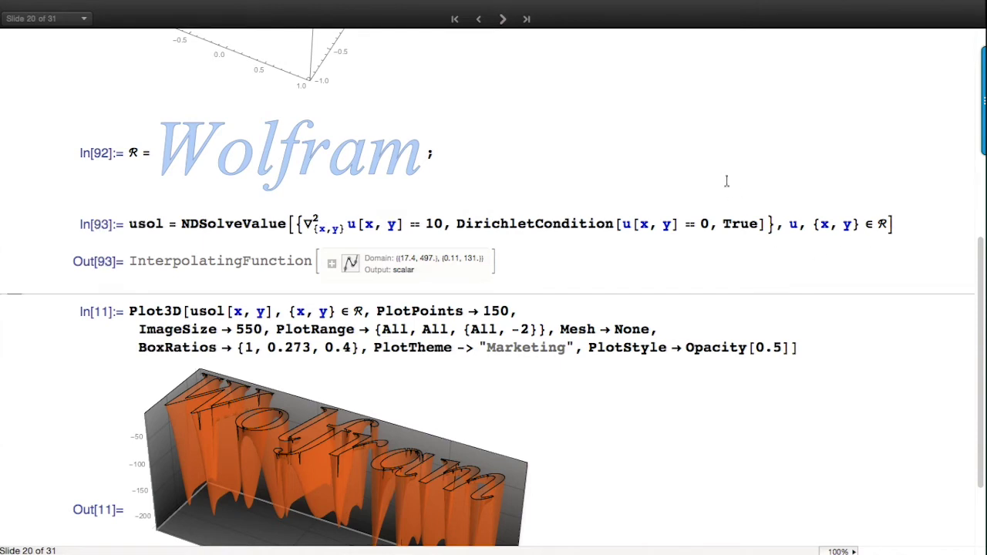
Step: Re-evaluate Plot3D to draw the region's solution as the orange 3D surface
{"action": "left_click", "coordinate": [732, 326]}
{"action": "key", "text": "shift+Return"}
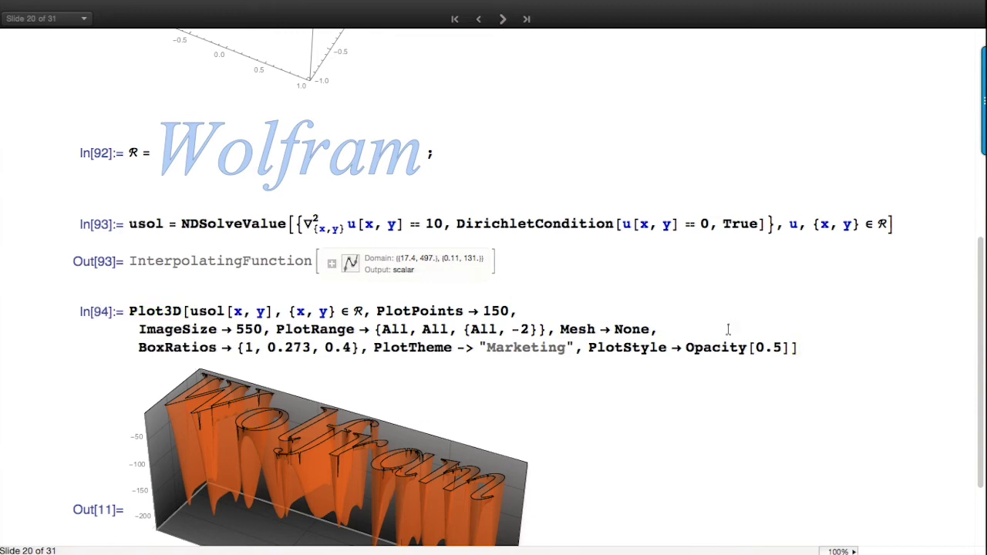
{"action": "scroll", "coordinate": [643, 374], "scroll_direction": "down", "scroll_amount": 3}
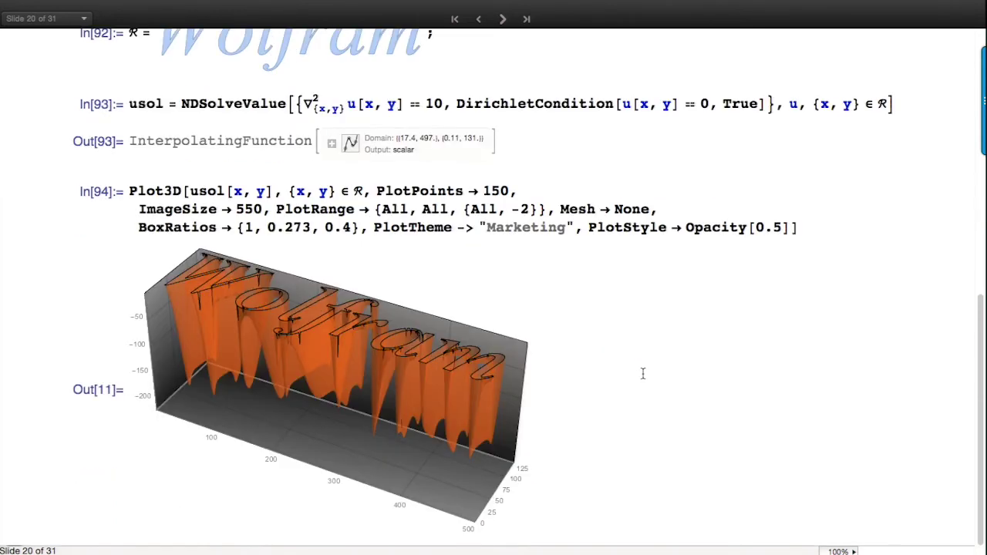